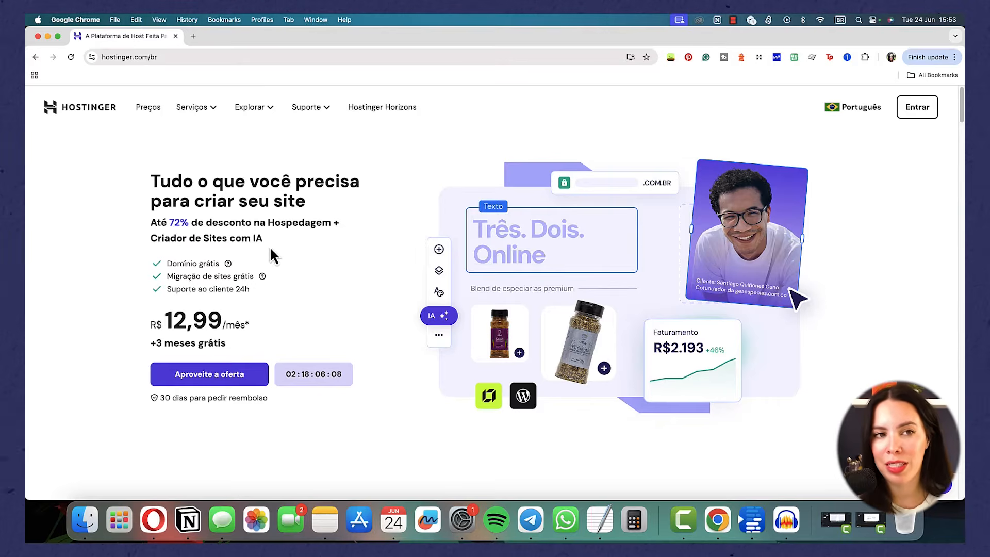
# Add the KVM 1 plan from the VPS hosting offers to the cart with a 24-month billing period
pyautogui.click(201, 108)
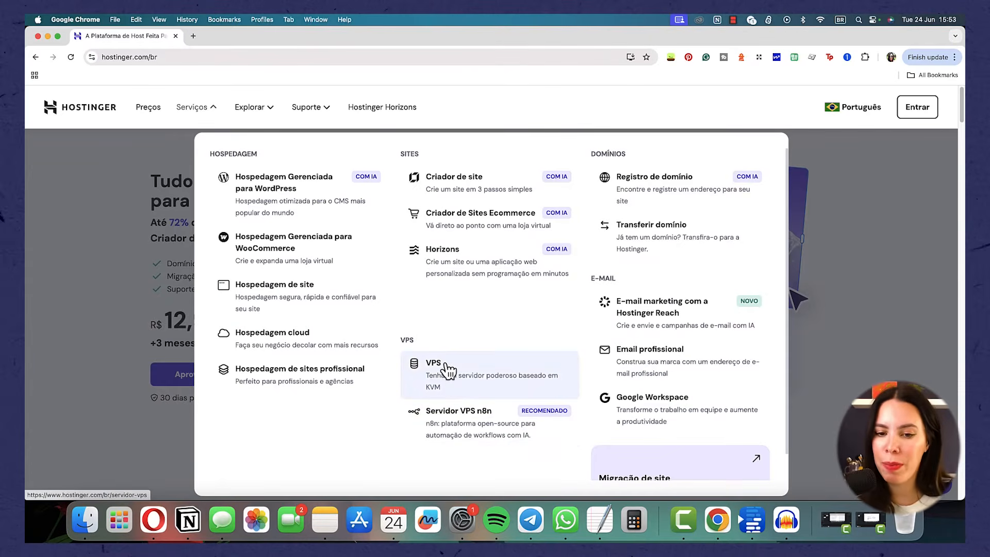
pyautogui.click(488, 380)
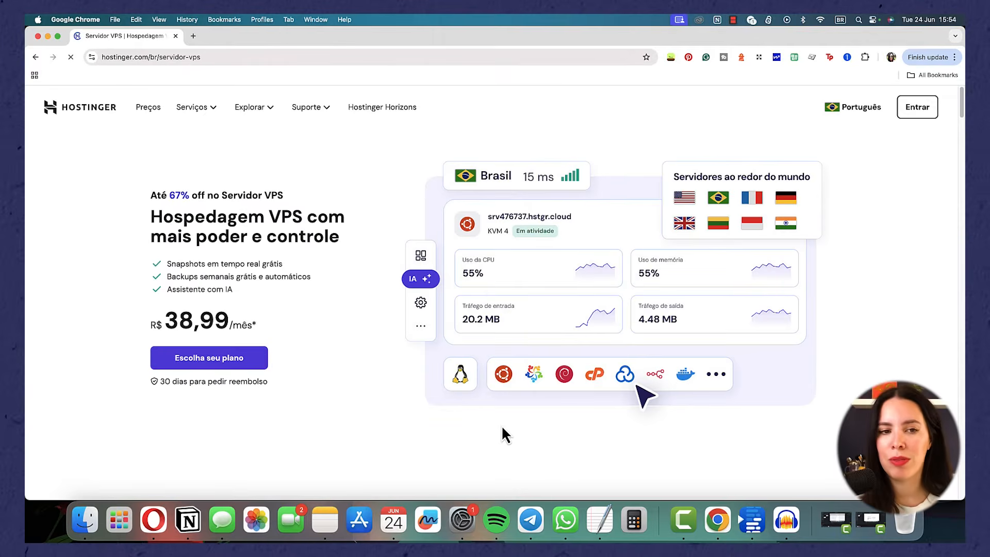
pyautogui.scroll(-5, 404, 436)
pyautogui.scroll(-6, 401, 433)
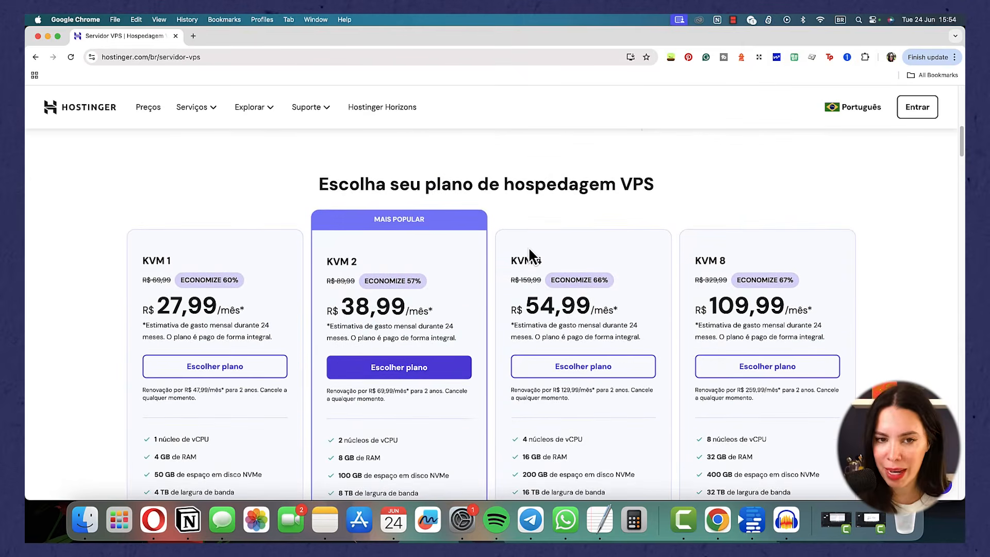
pyautogui.scroll(-1, 296, 272)
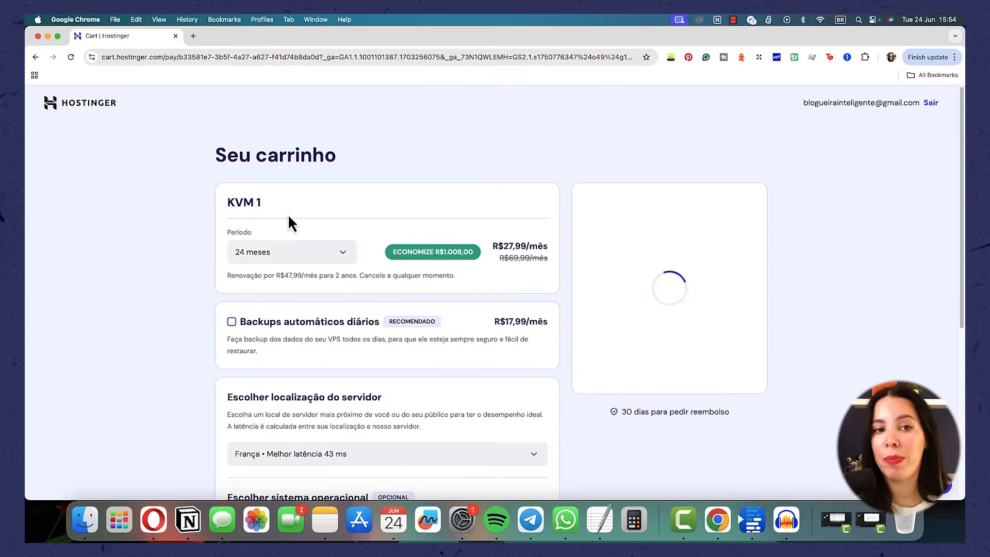
pyautogui.click(305, 252)
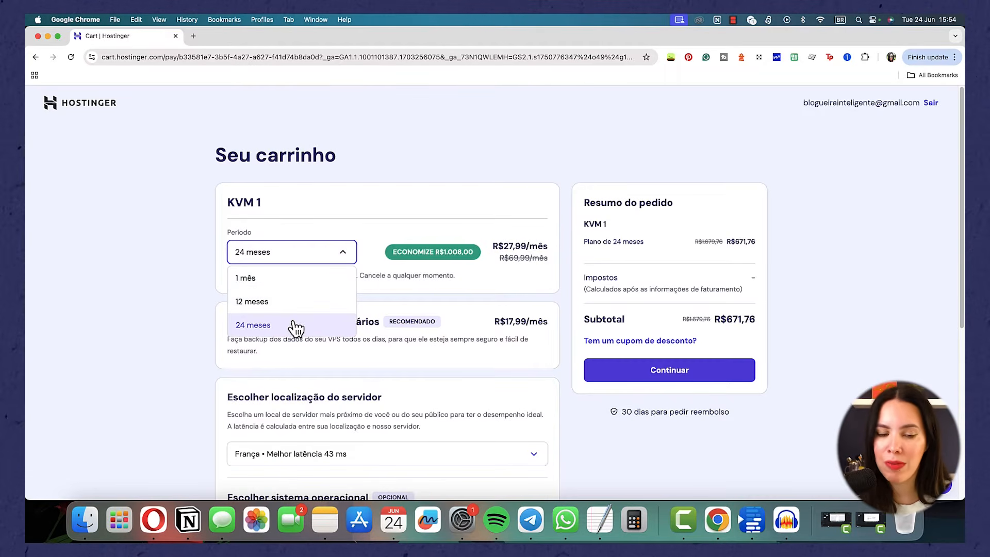
pyautogui.click(296, 326)
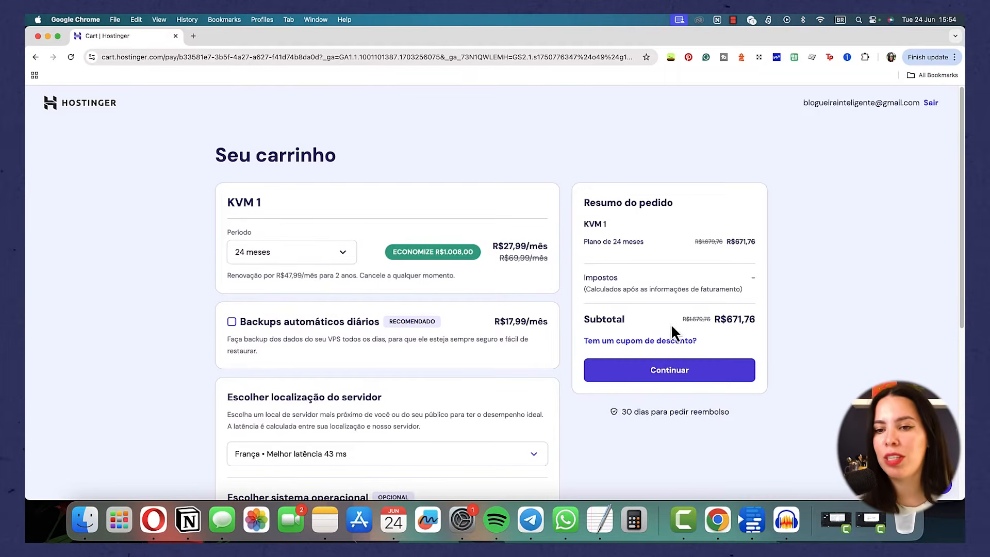
# Apply the discount coupon BLOGUEIRAINTELIGENTE15 to the order
pyautogui.click(652, 342)
pyautogui.click(646, 382)
pyautogui.press('capslock')
pyautogui.write('BLOGUEIRAINTELIGENTE')
pyautogui.press('capslock')
pyautogui.write('15')
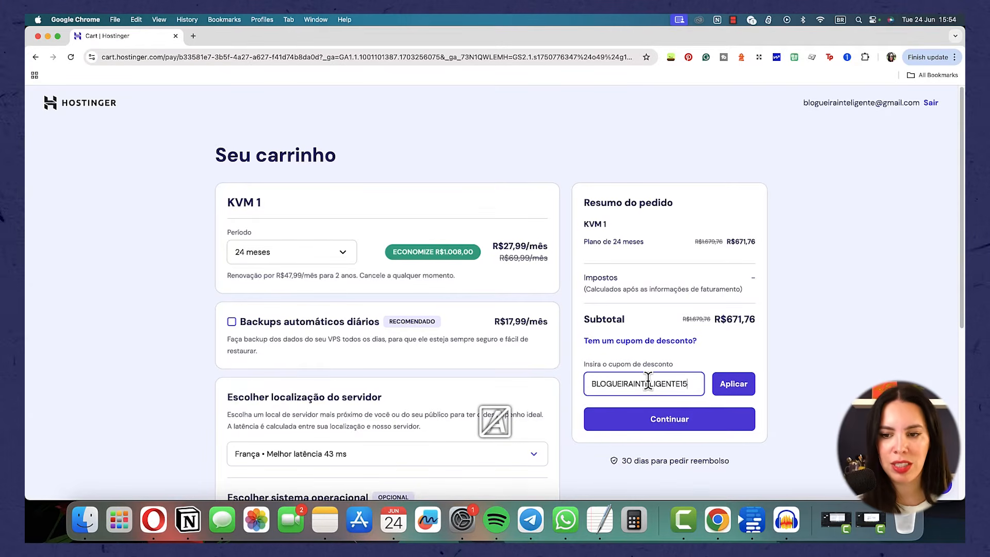
pyautogui.click(754, 387)
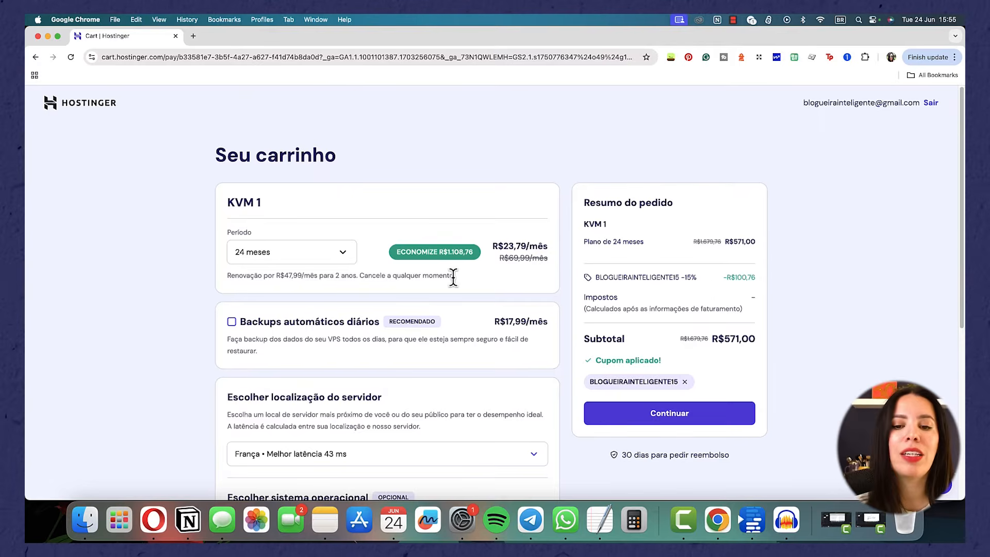
# Set the server location in the cart to Brasil
pyautogui.scroll(-5, 452, 277)
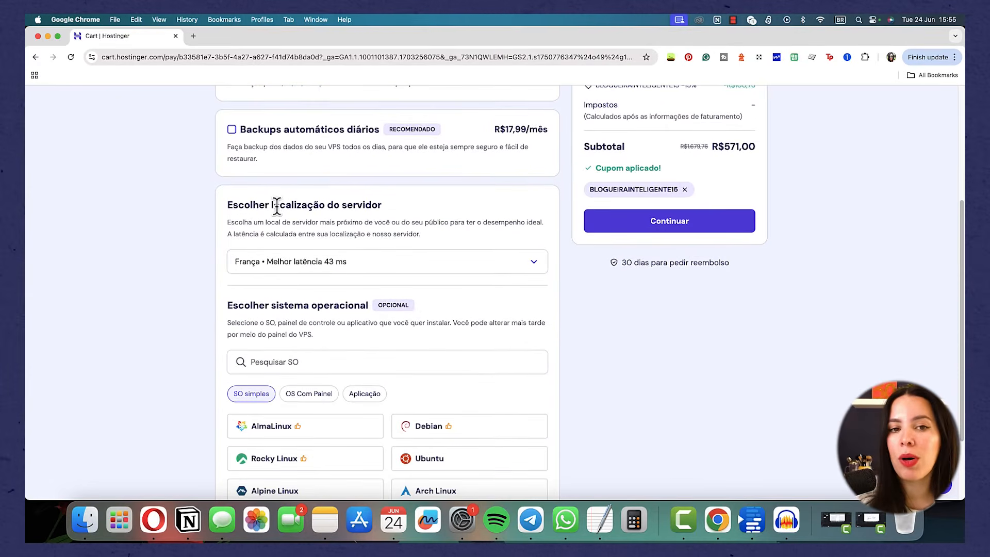
pyautogui.click(334, 256)
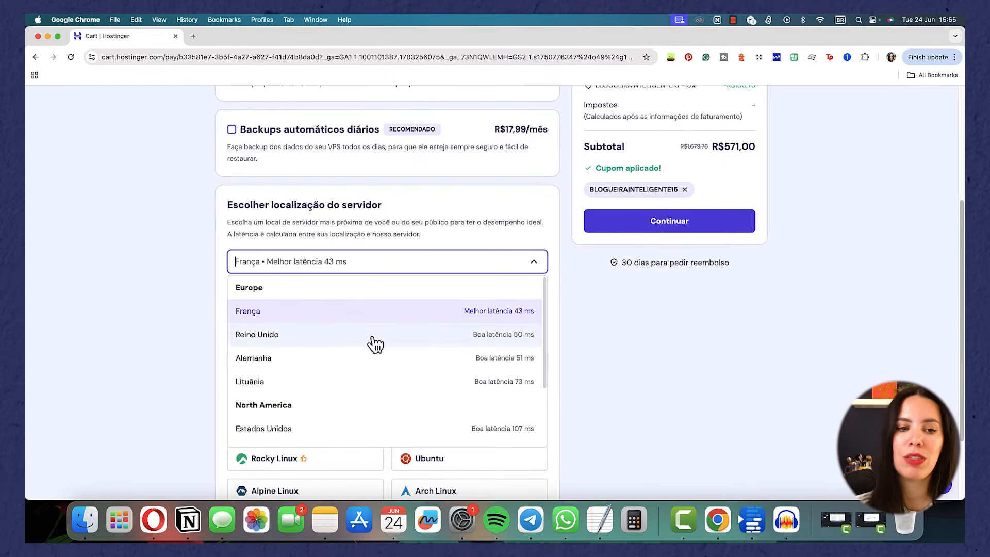
pyautogui.scroll(-2, 358, 404)
pyautogui.scroll(-2, 346, 439)
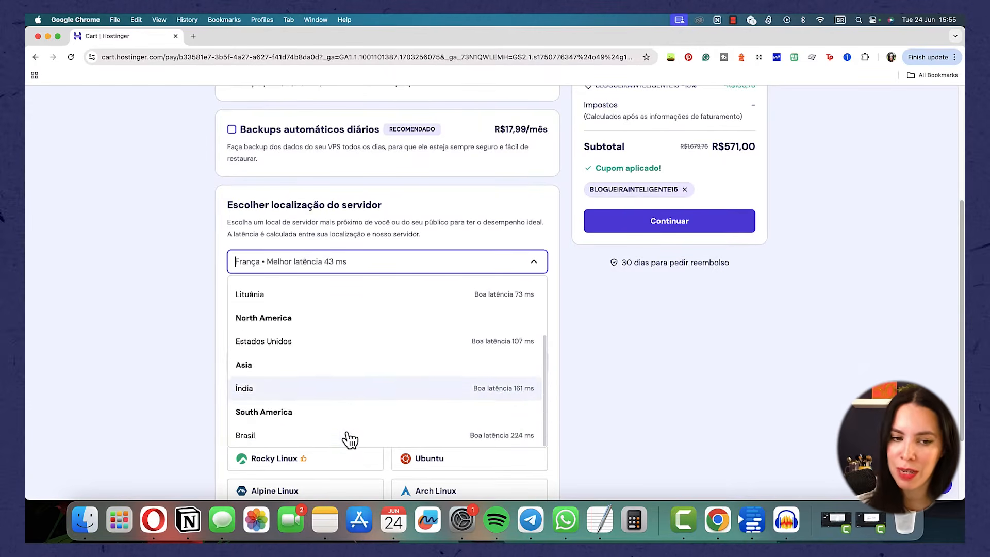
pyautogui.scroll(4, 305, 334)
pyautogui.scroll(-3, 278, 315)
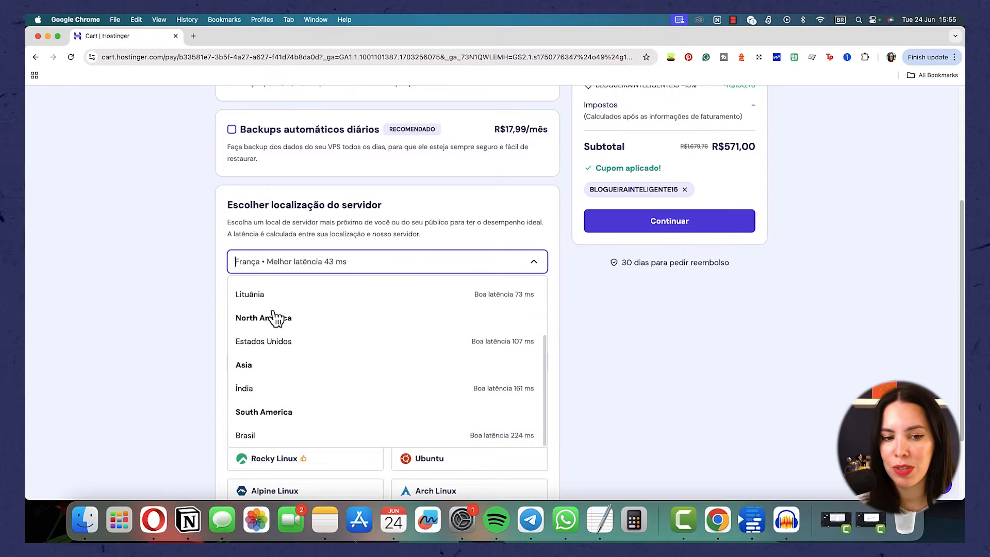
pyautogui.click(287, 439)
# Choose n8n from the application templates as the VPS operating system and confirm the choice
pyautogui.scroll(-2, 469, 321)
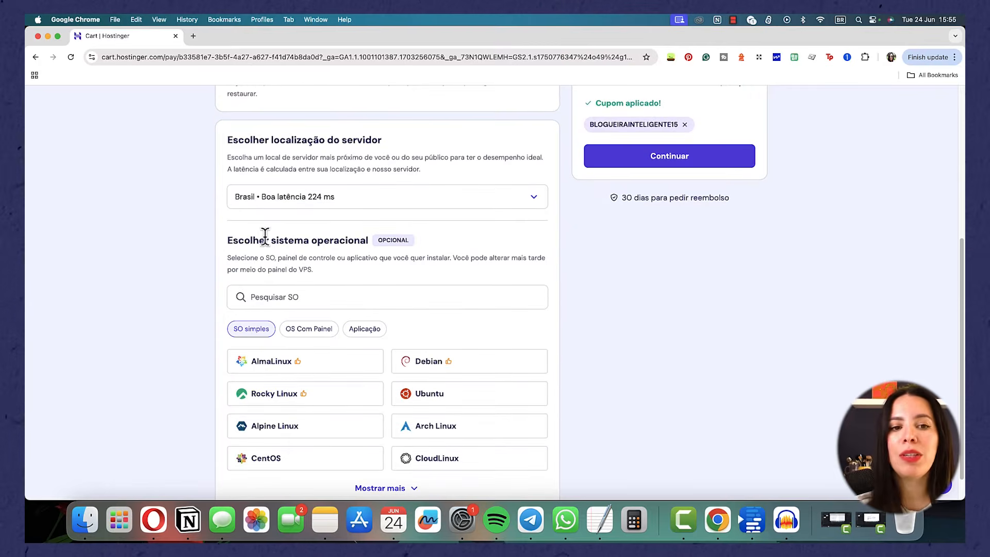
pyautogui.scroll(-1, 356, 296)
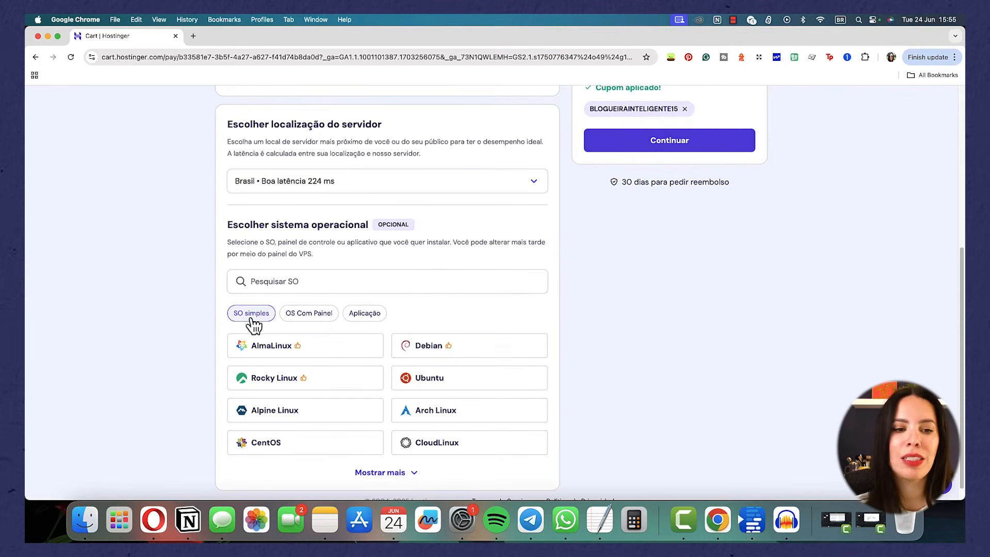
pyautogui.click(363, 315)
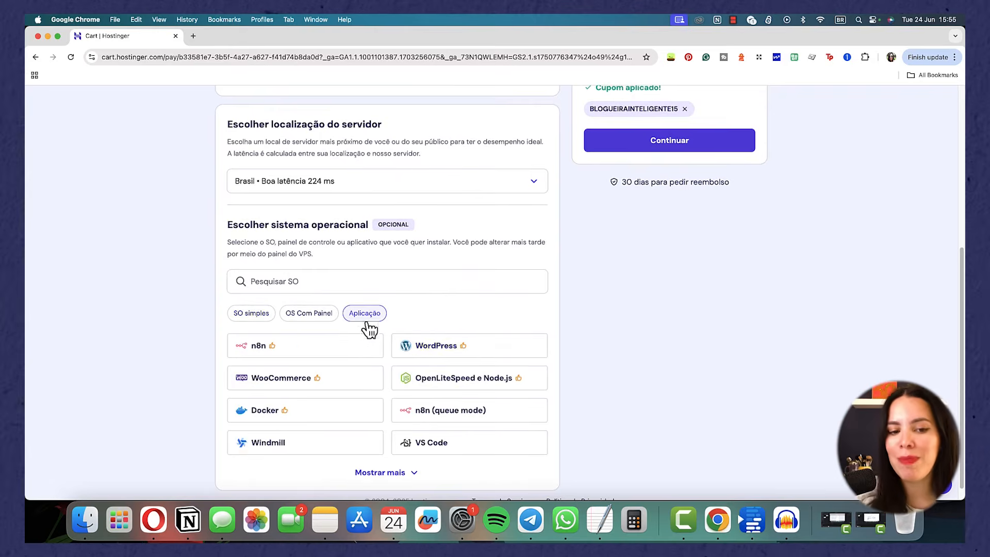
pyautogui.click(313, 354)
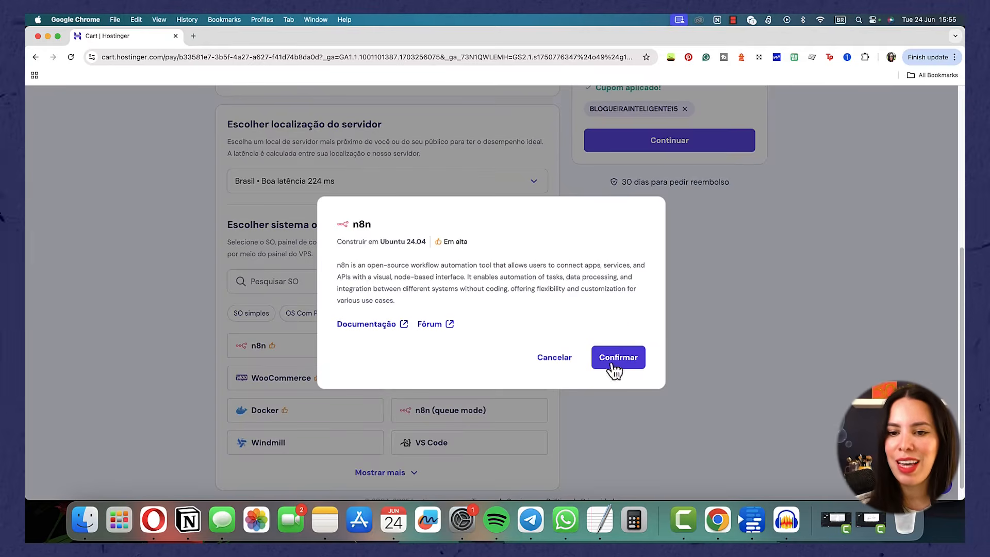
pyautogui.click(632, 362)
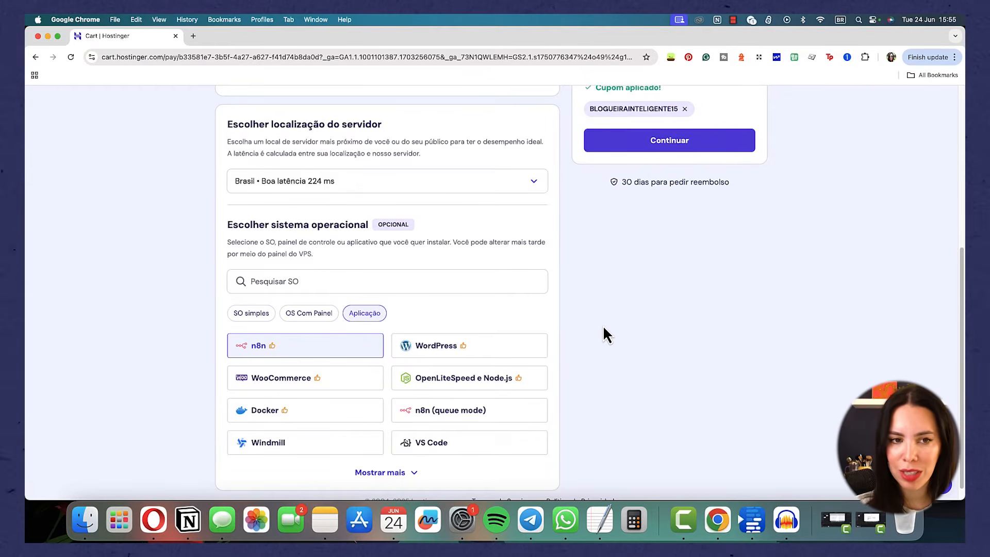
pyautogui.scroll(3, 605, 325)
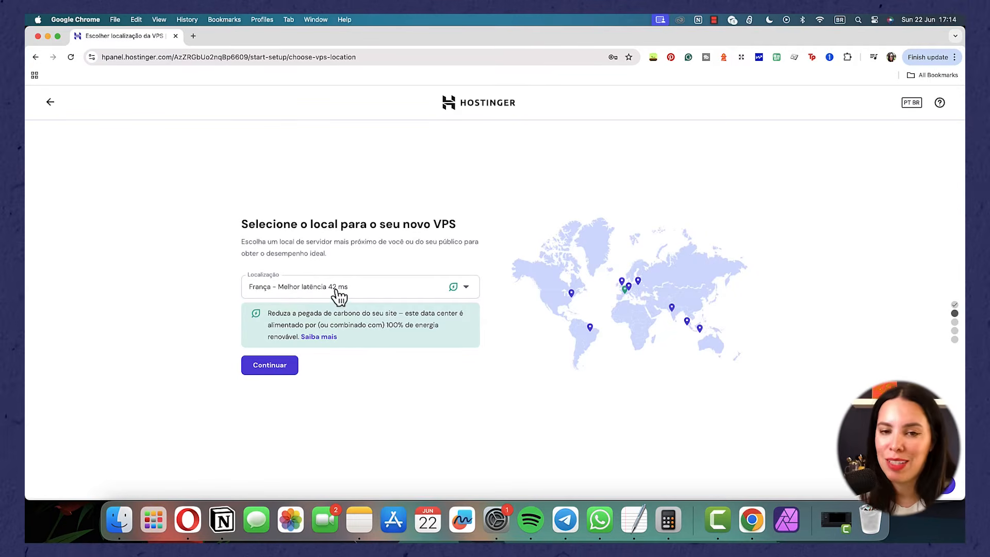
# Set the new VPS location to Brasil in the setup wizard and continue
pyautogui.click(298, 293)
pyautogui.scroll(-5, 332, 383)
pyautogui.click(289, 368)
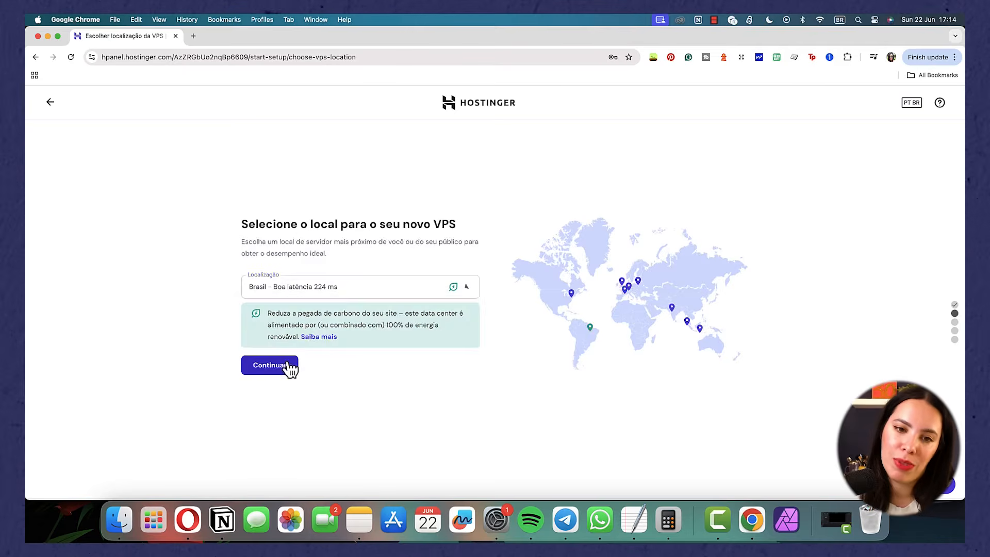
pyautogui.click(287, 368)
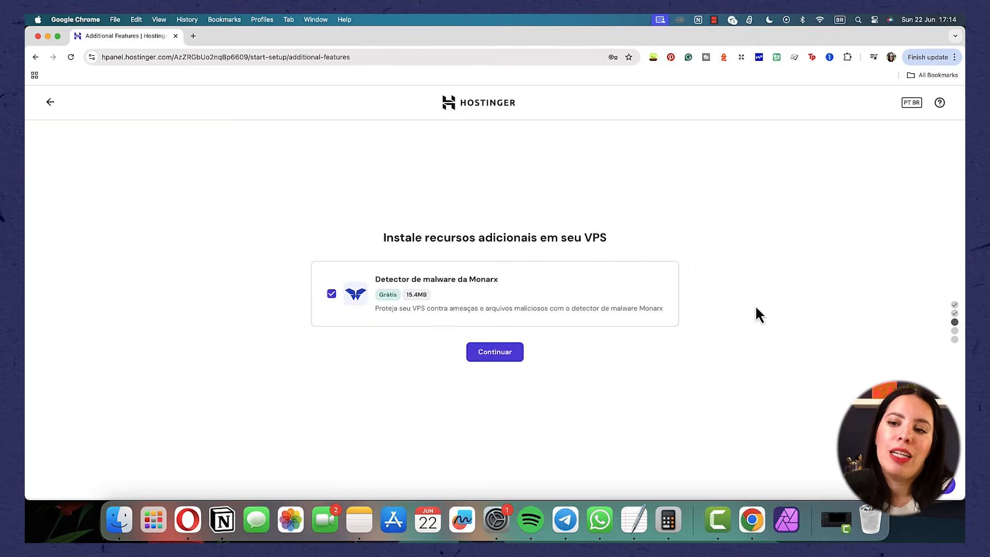
# Return to the operating system selection and select the n8n application template for the server
pyautogui.click(47, 104)
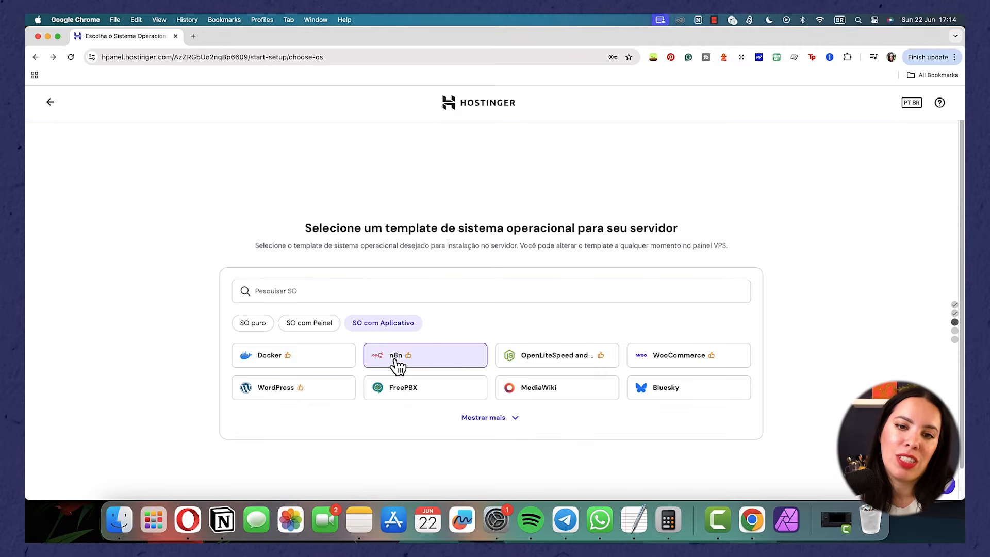
pyautogui.scroll(-1, 454, 366)
pyautogui.click(453, 350)
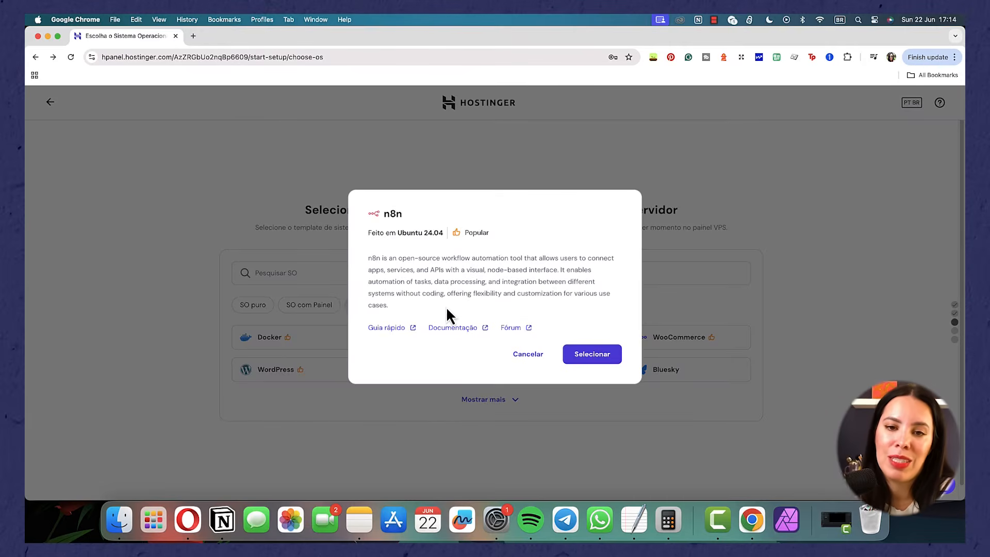
pyautogui.click(583, 354)
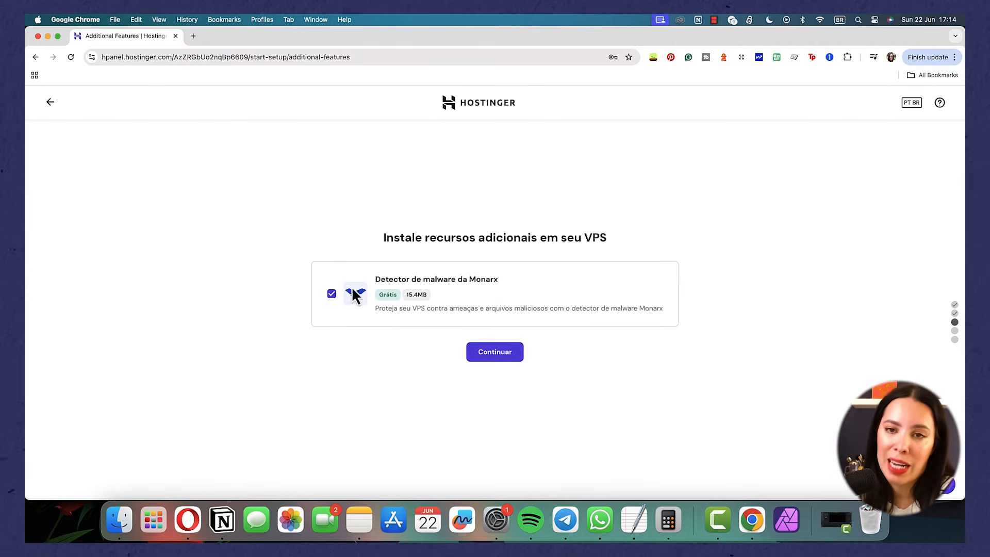
# Keep the Monarx malware detector, complete the VPS configuration and dismiss the setup rating survey
pyautogui.click(499, 355)
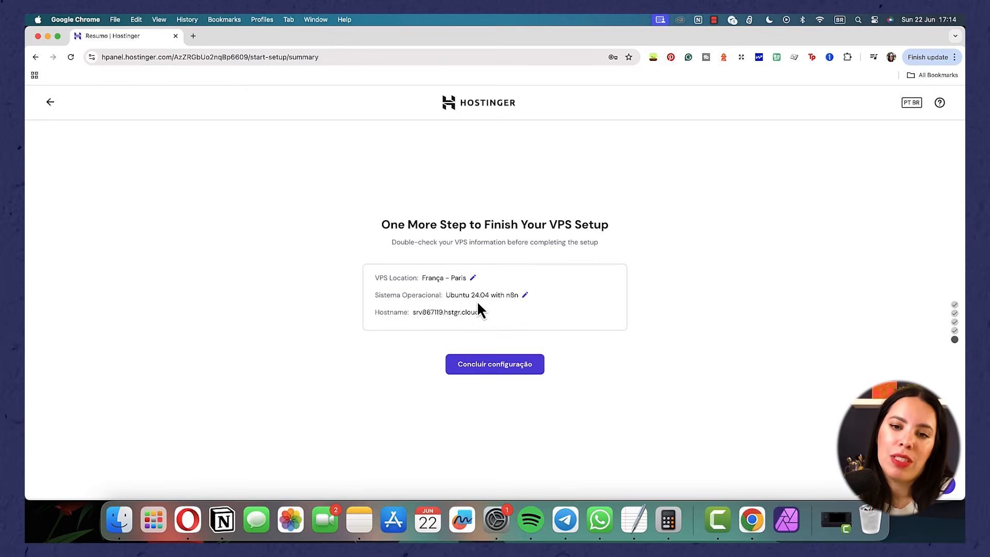
pyautogui.click(509, 369)
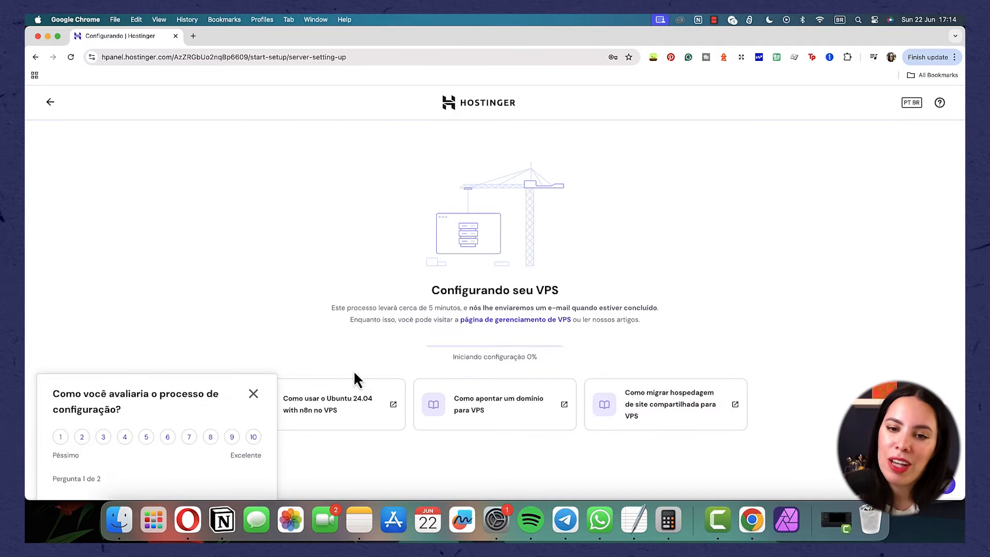
pyautogui.click(253, 394)
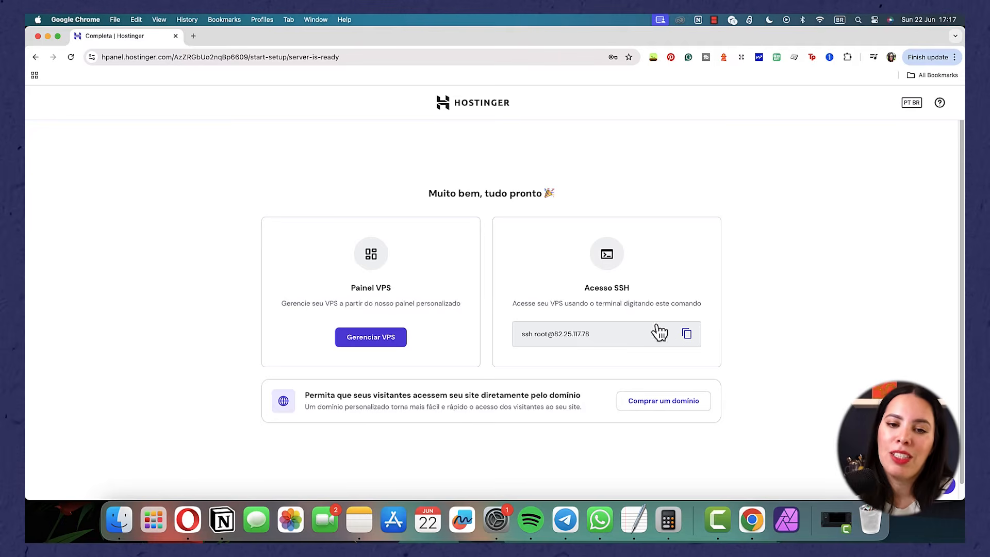
# Open the VPS management overview, dismiss the notification and launch the n8n application
pyautogui.click(362, 342)
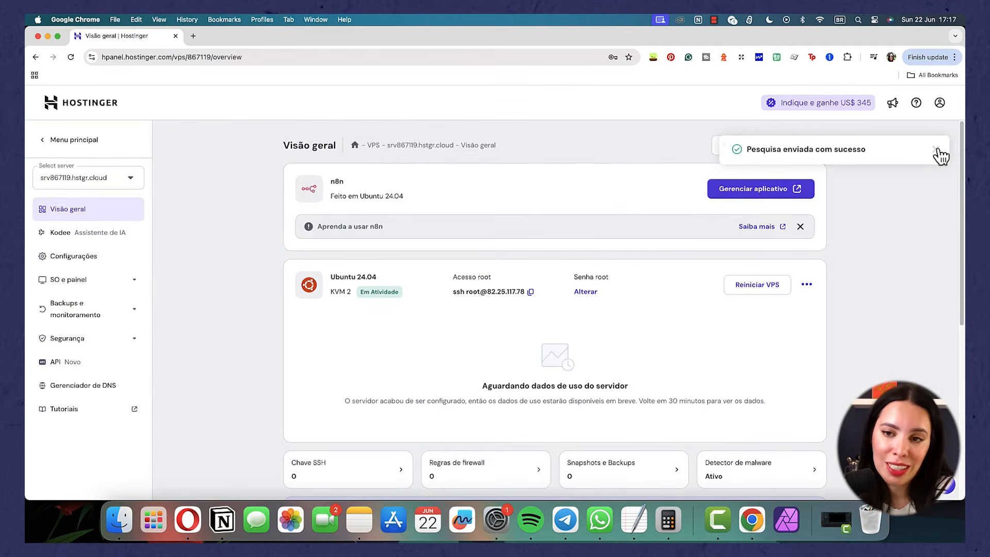
pyautogui.click(936, 149)
pyautogui.click(780, 195)
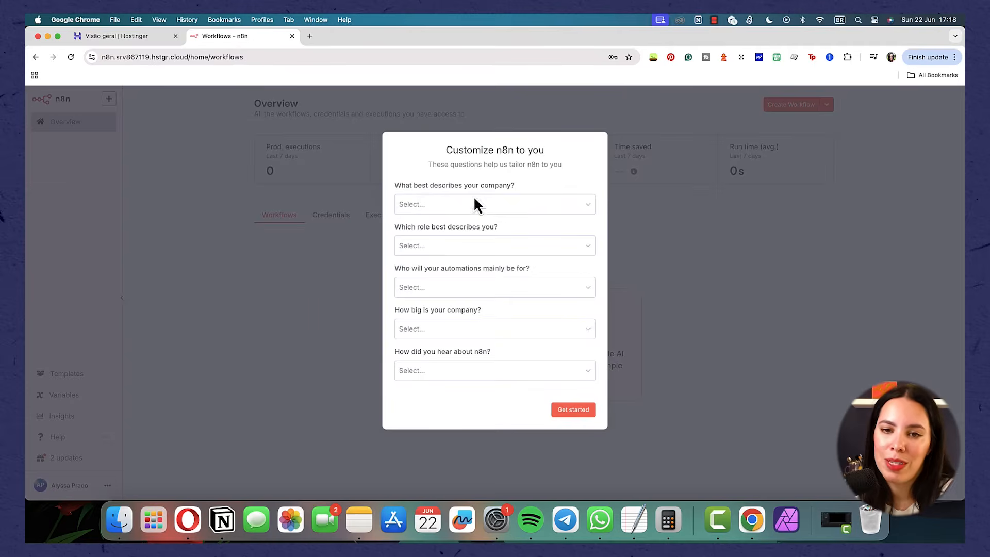
# Submit the n8n questionnaire with Other, Marketing, Business Owner, Myself, Less than 20 people and YouTube, and request the free license key by e-mail
pyautogui.click(456, 211)
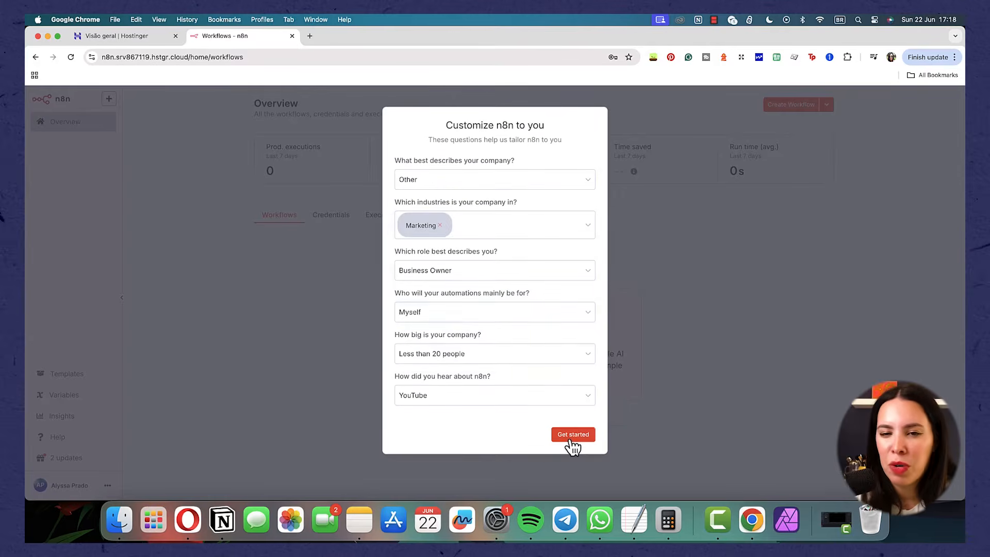
pyautogui.click(570, 439)
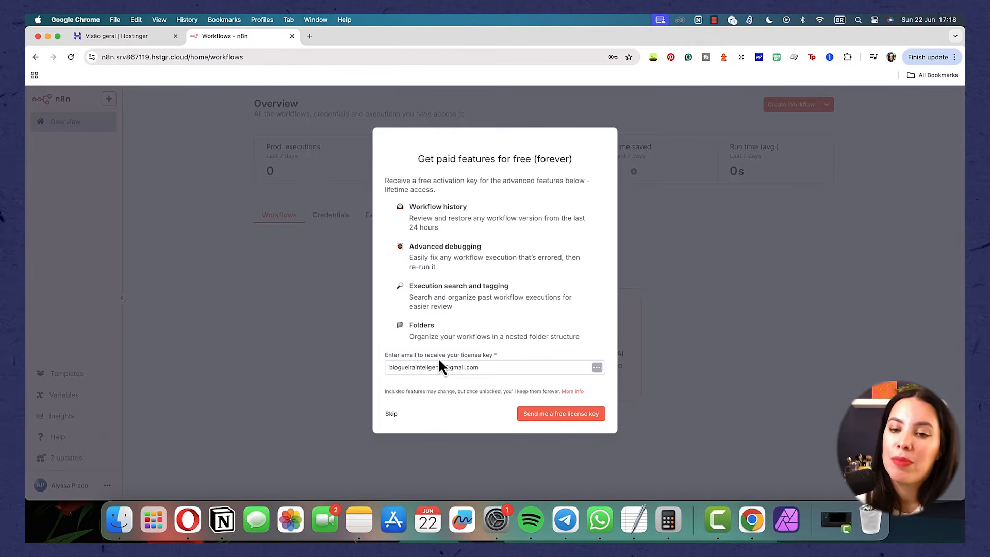
pyautogui.click(567, 418)
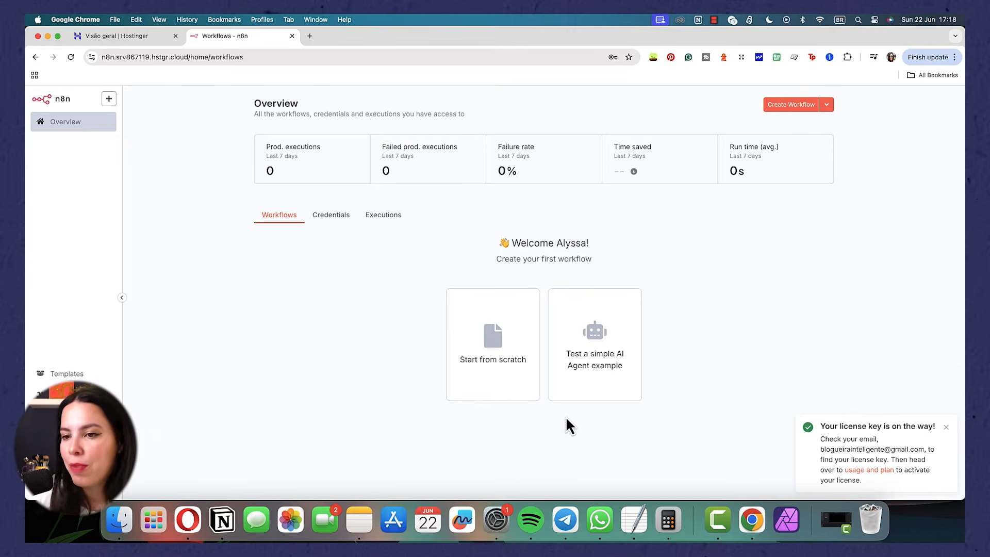
# View the Usage and plan page where the license is activated, and leave the settings
pyautogui.click(854, 470)
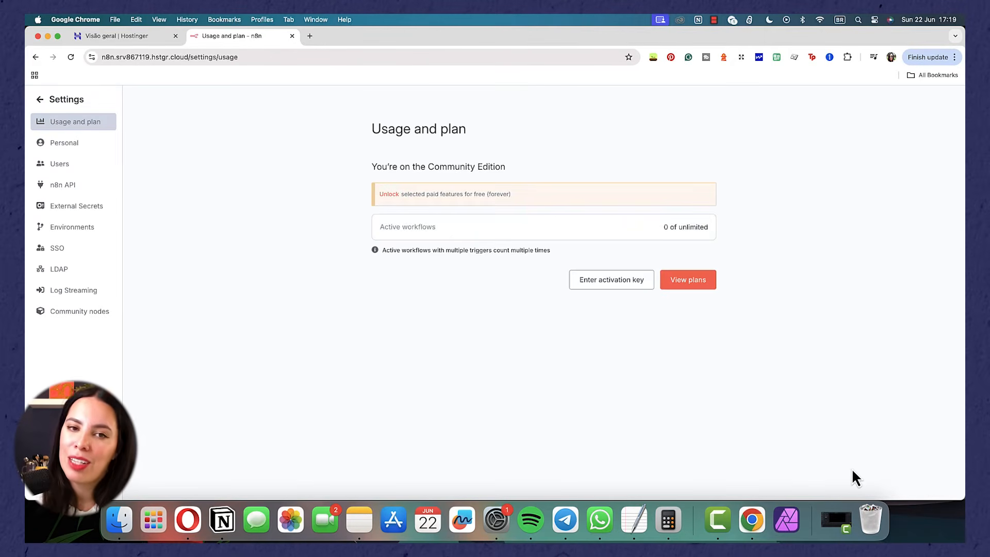
pyautogui.click(67, 99)
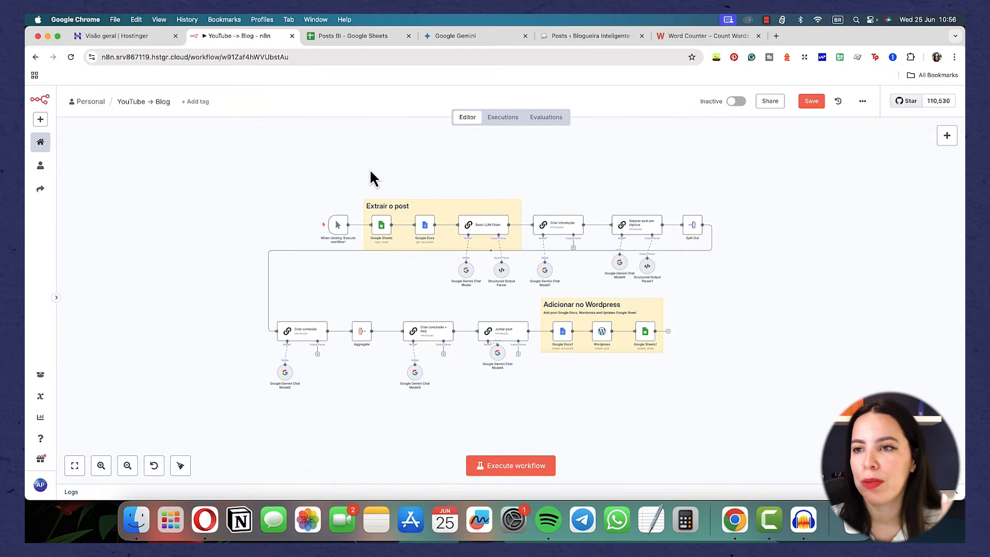
# Switch to the Posts BI spreadsheet to review the post statuses, keywords and links
pyautogui.click(370, 37)
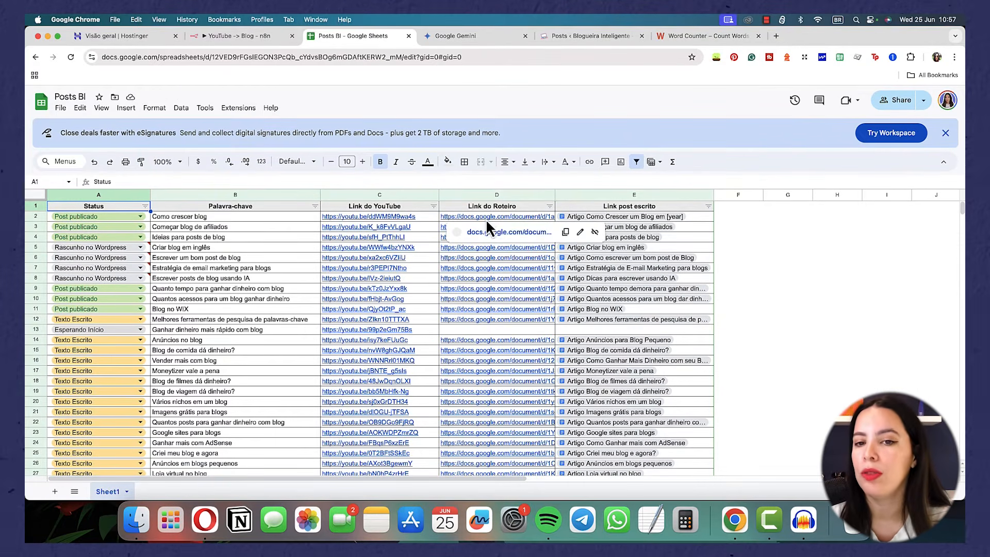
pyautogui.click(789, 350)
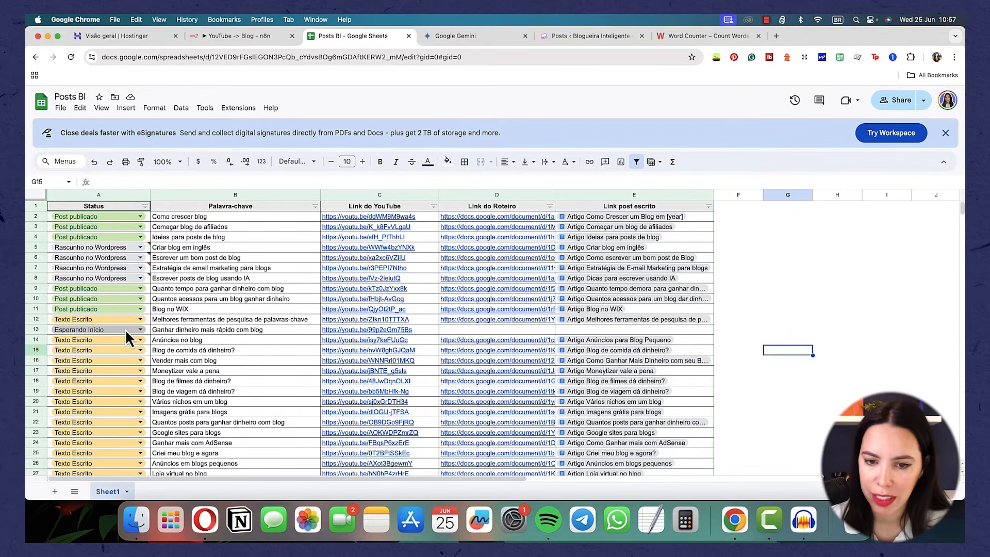
# Inspect the YouTube and script link columns of the Posts BI spreadsheet, including the row with status Esperando Início
pyautogui.click(459, 330)
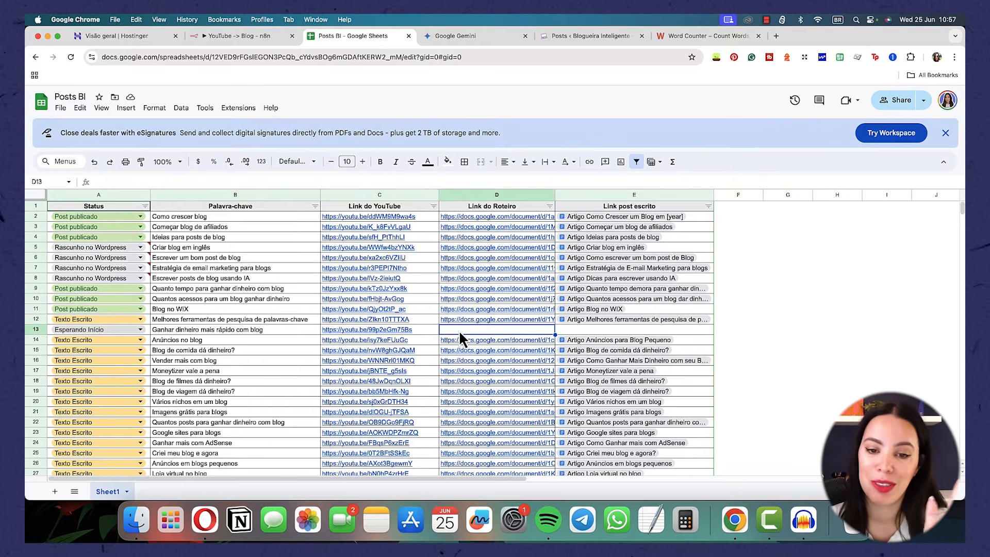
pyautogui.moveTo(353, 338)
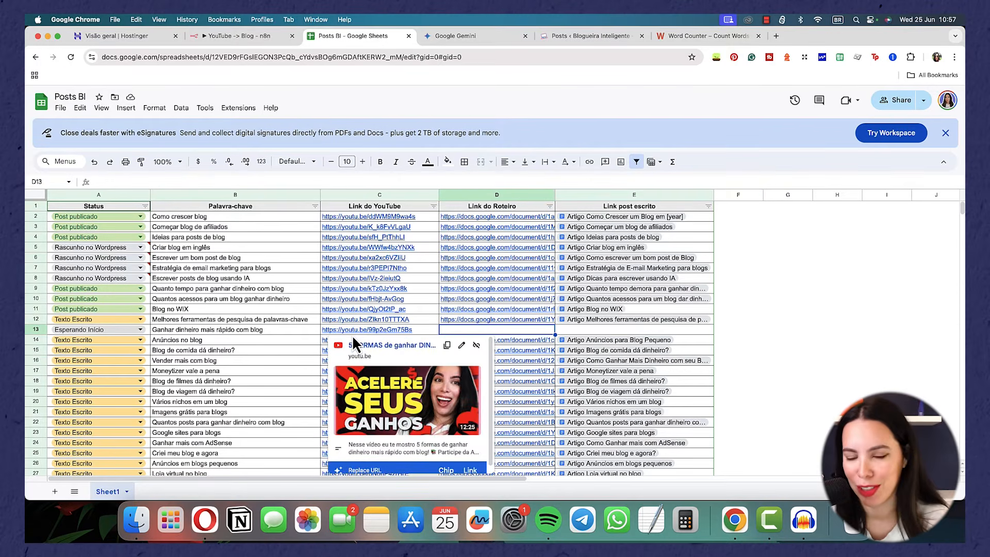
pyautogui.click(736, 300)
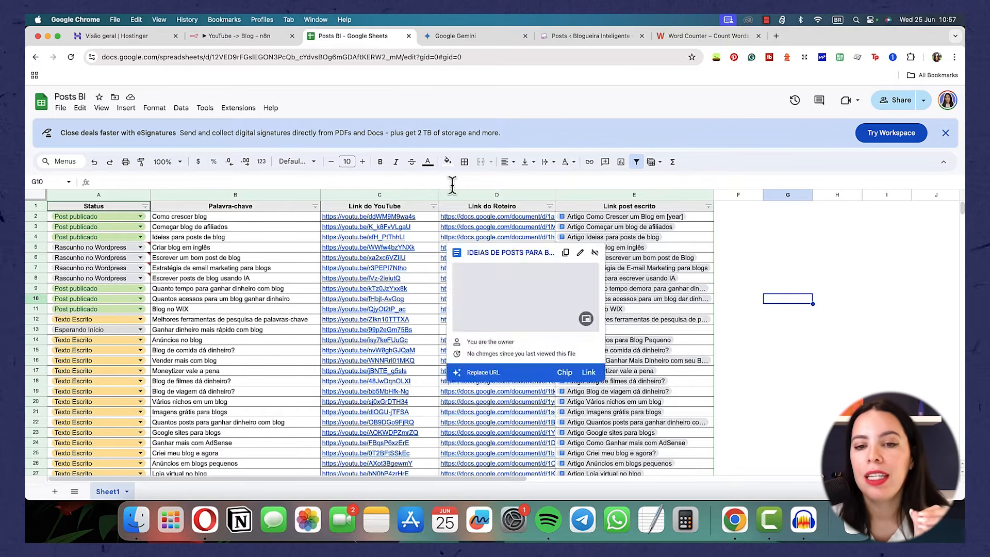
pyautogui.click(841, 258)
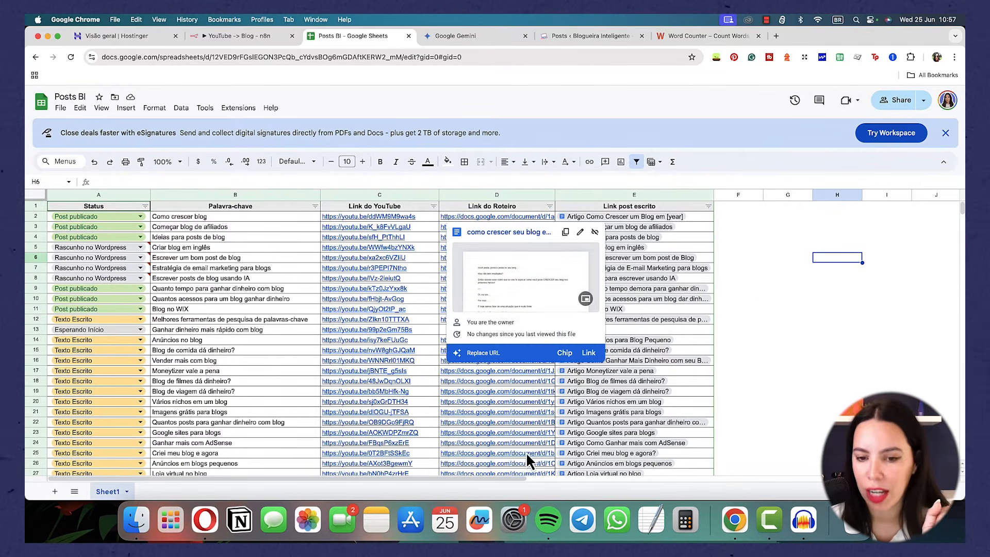
# Switch to the YouTube → Blog workflow in n8n, fit it in view and open the first Google Sheets node
pyautogui.click(247, 37)
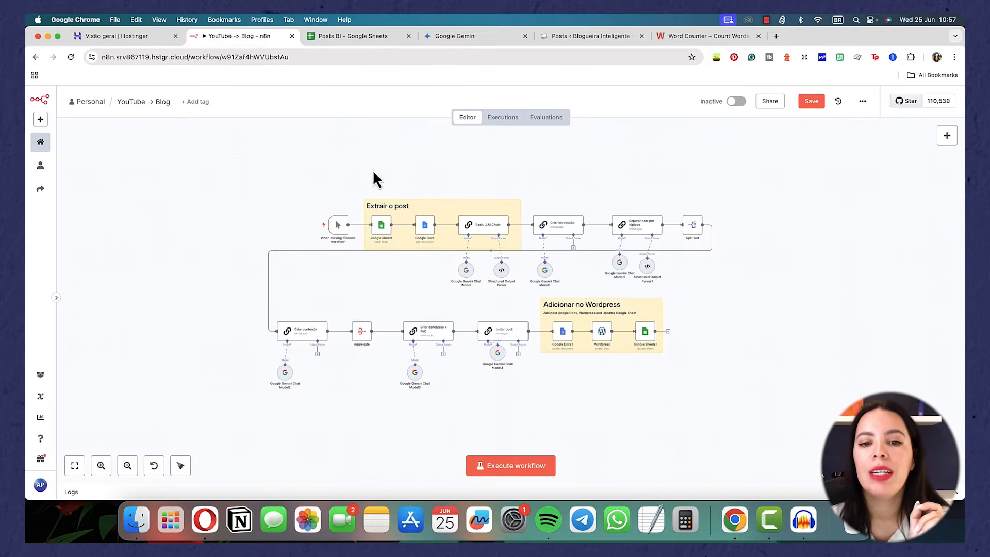
pyautogui.click(76, 466)
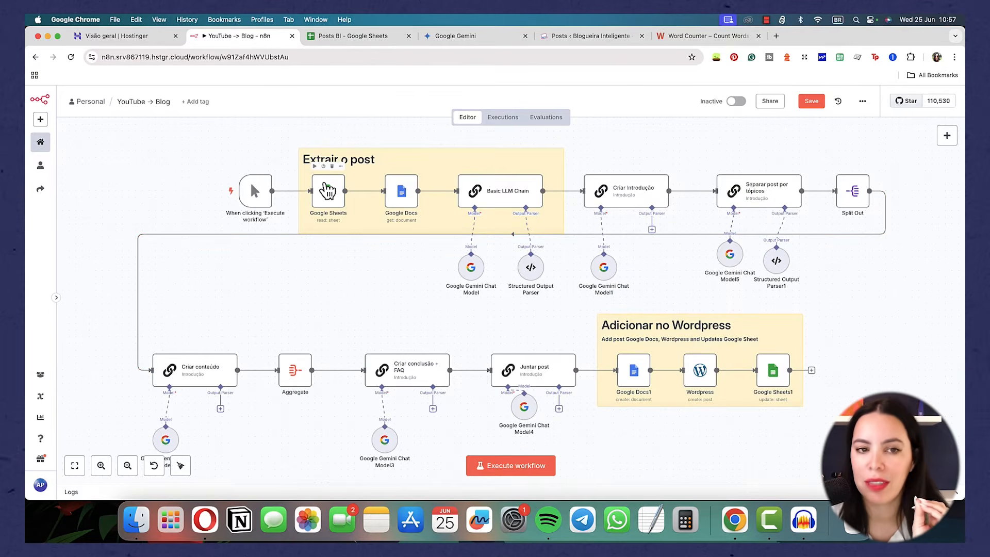
pyautogui.doubleClick(328, 191)
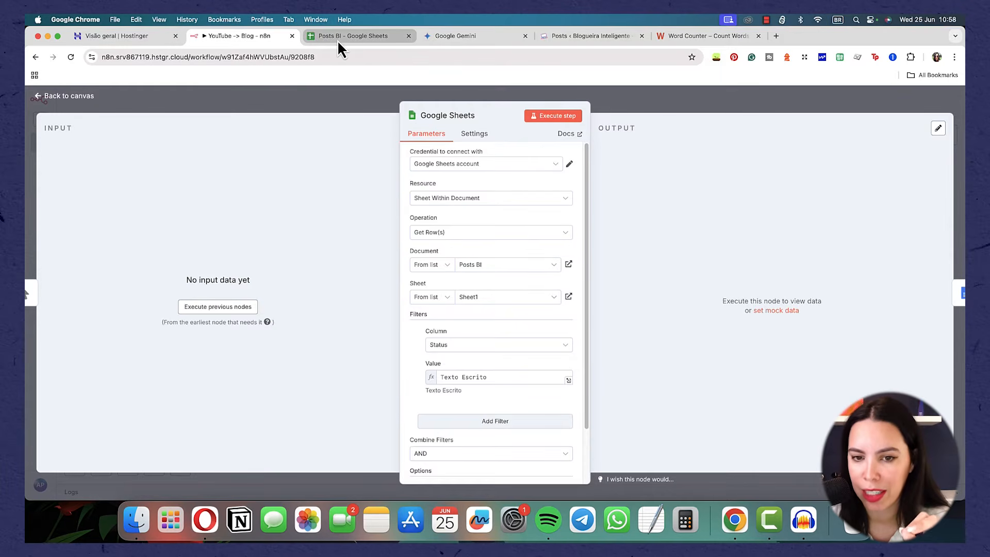
# Compare the node's Status filter for Texto Escrito and its Return only First Matching Row option with the statuses in the Posts BI spreadsheet
pyautogui.click(351, 36)
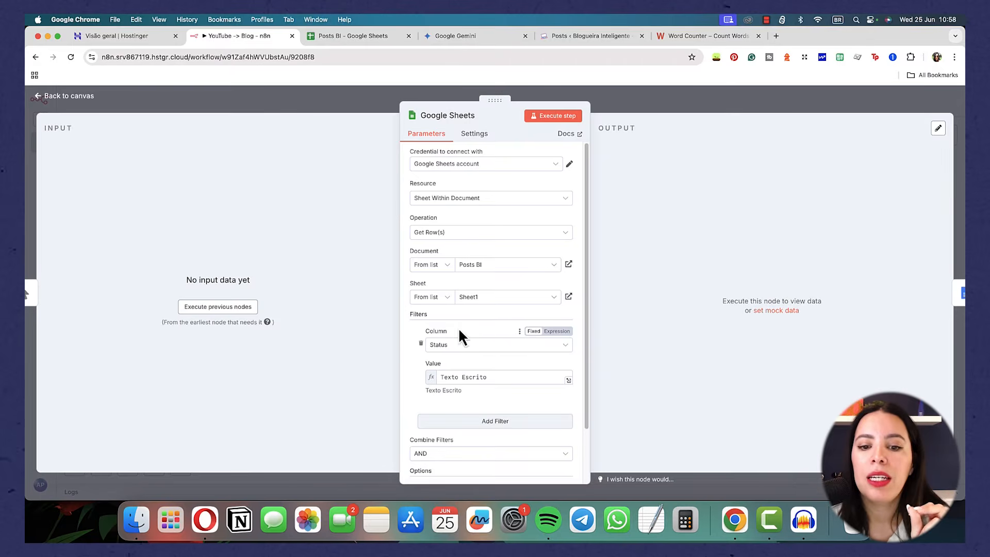
pyautogui.click(237, 36)
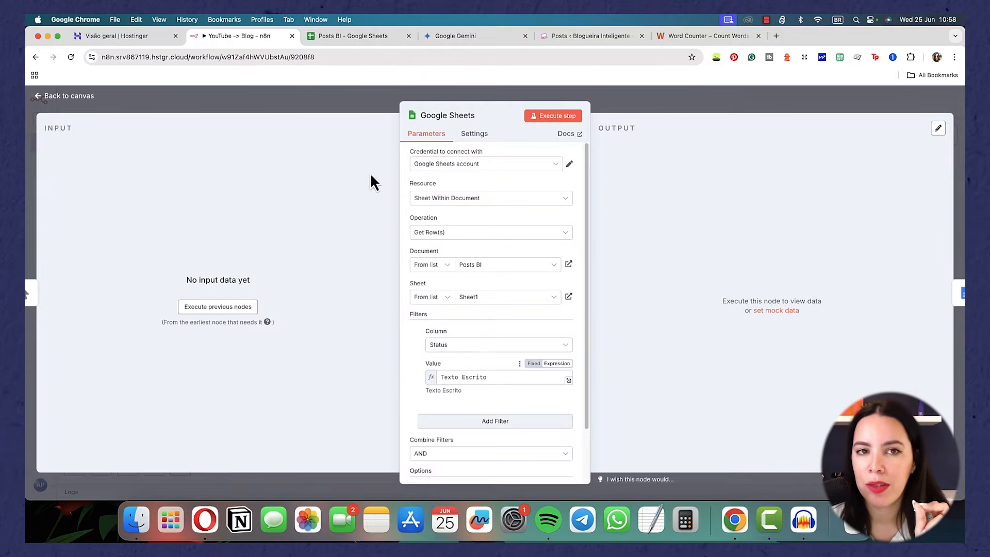
pyautogui.click(331, 37)
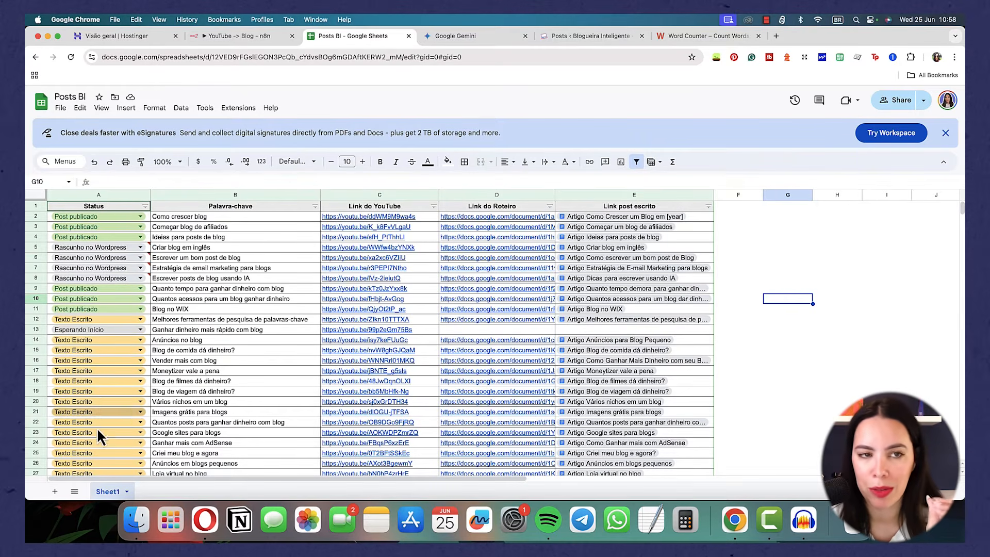
pyautogui.click(263, 41)
pyautogui.scroll(-2, 489, 365)
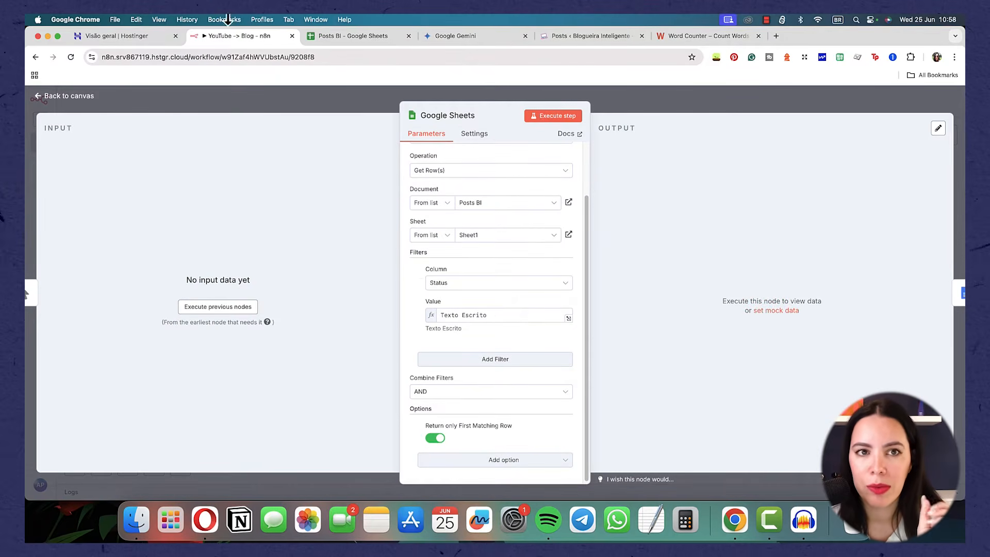
pyautogui.click(330, 36)
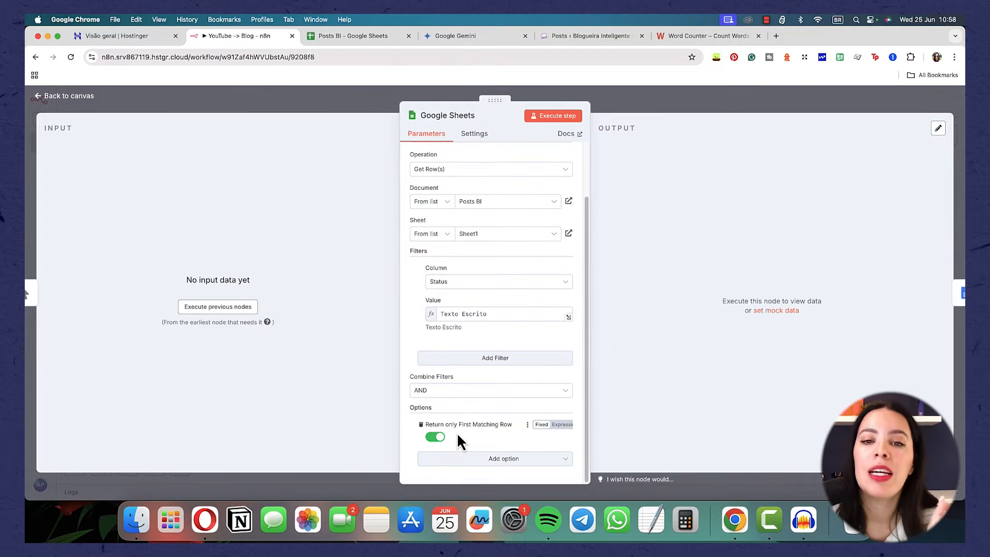
pyautogui.click(354, 34)
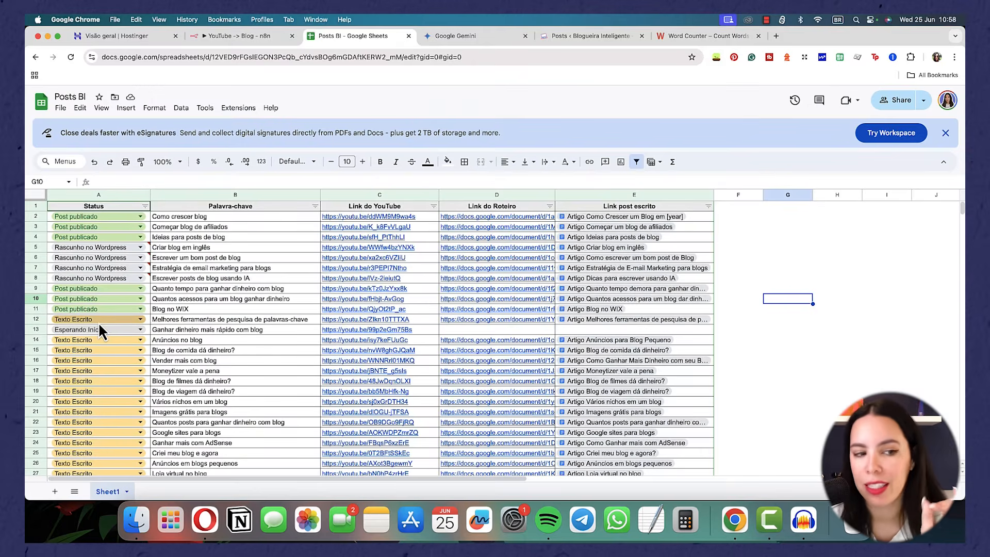
pyautogui.click(242, 36)
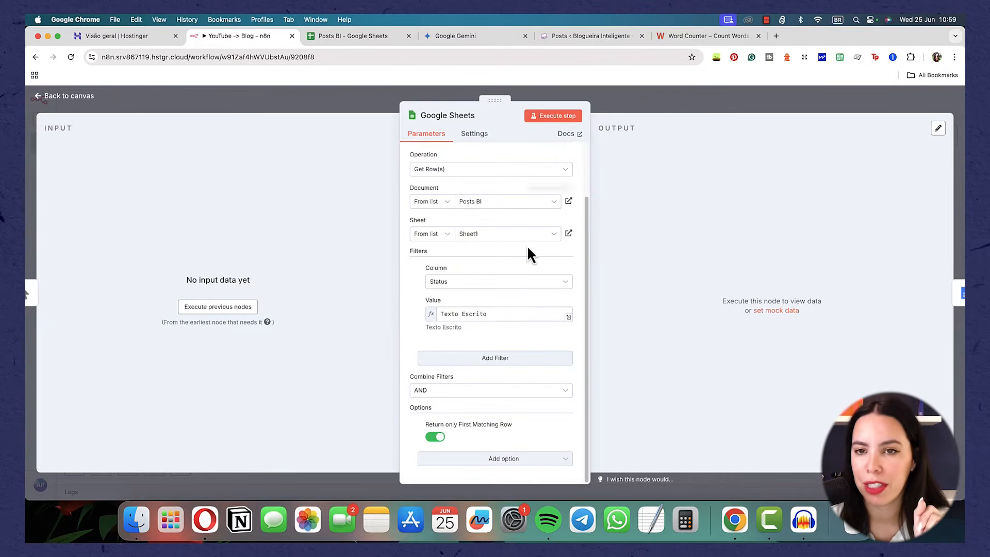
# Execute the Google Sheets node, review the keyword and script link in its output, and close the node
pyautogui.click(557, 118)
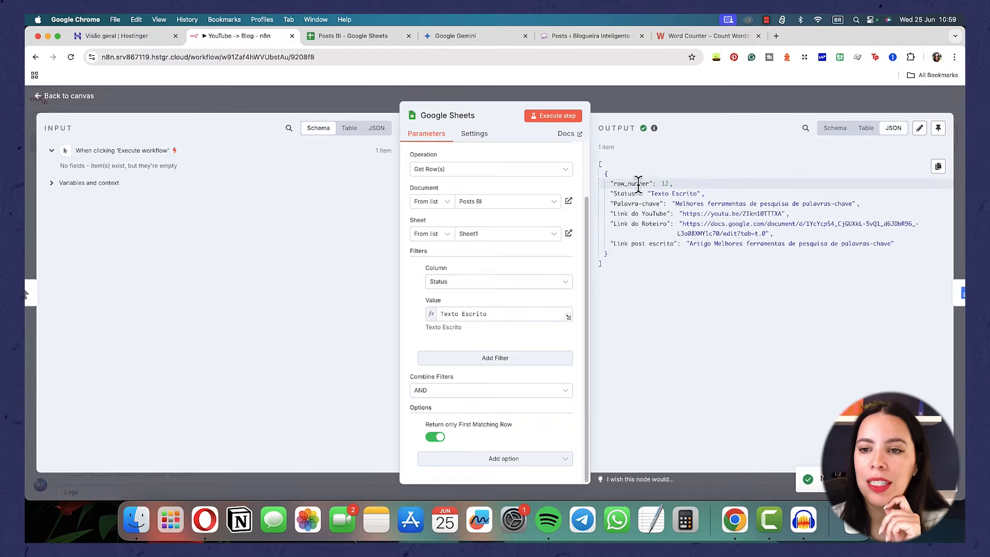
pyautogui.moveTo(673, 203); pyautogui.dragTo(847, 200)
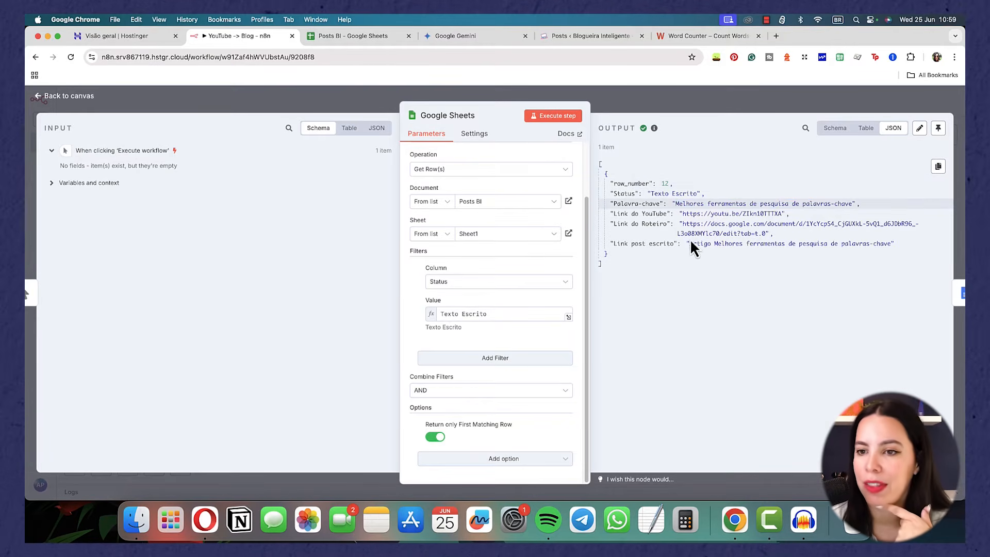
pyautogui.moveTo(682, 223); pyautogui.dragTo(763, 232)
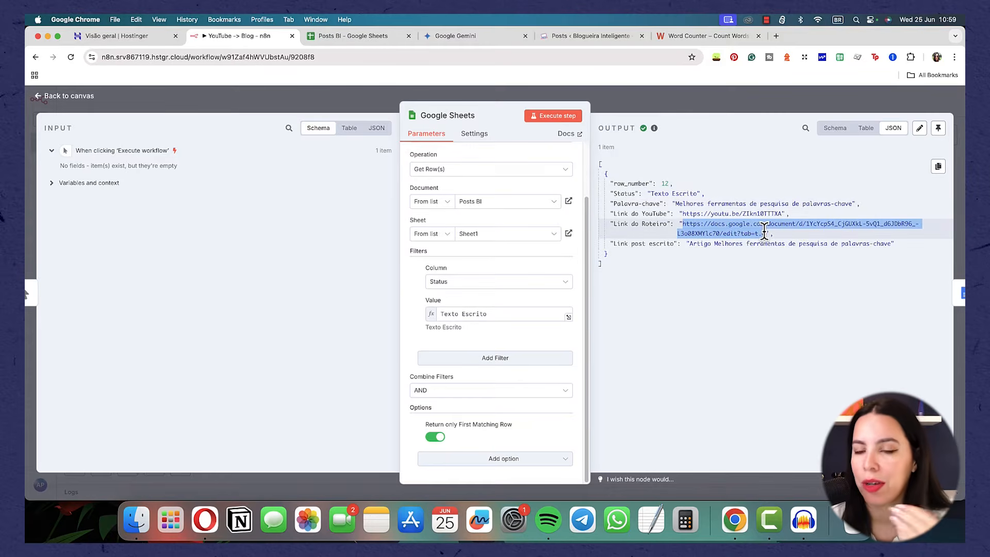
pyautogui.press('Escape')
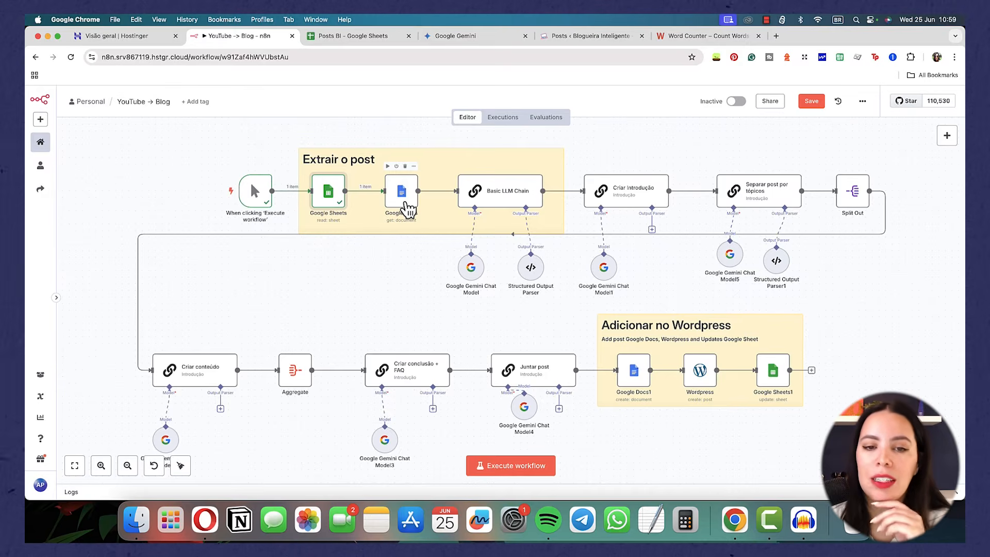
# Check the script link for Melhores ferramentas de pesquisa de palavras-chave in the Posts BI spreadsheet, and return to the workflow
pyautogui.click(381, 38)
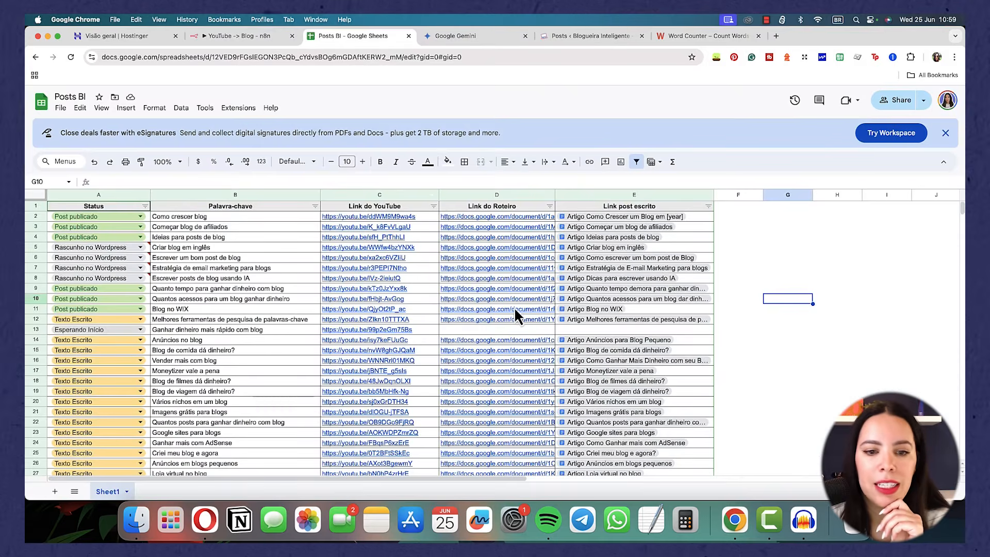
pyautogui.click(531, 324)
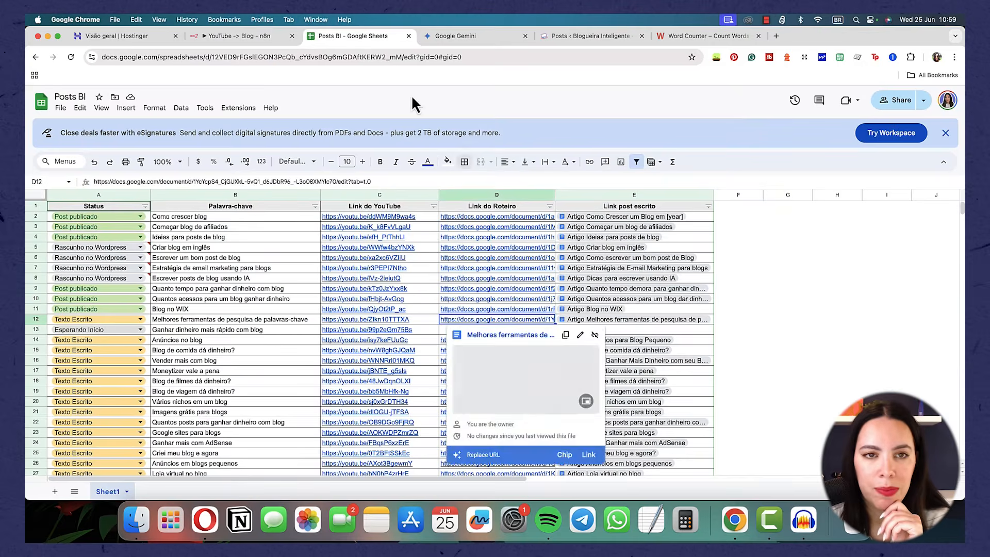
pyautogui.click(234, 43)
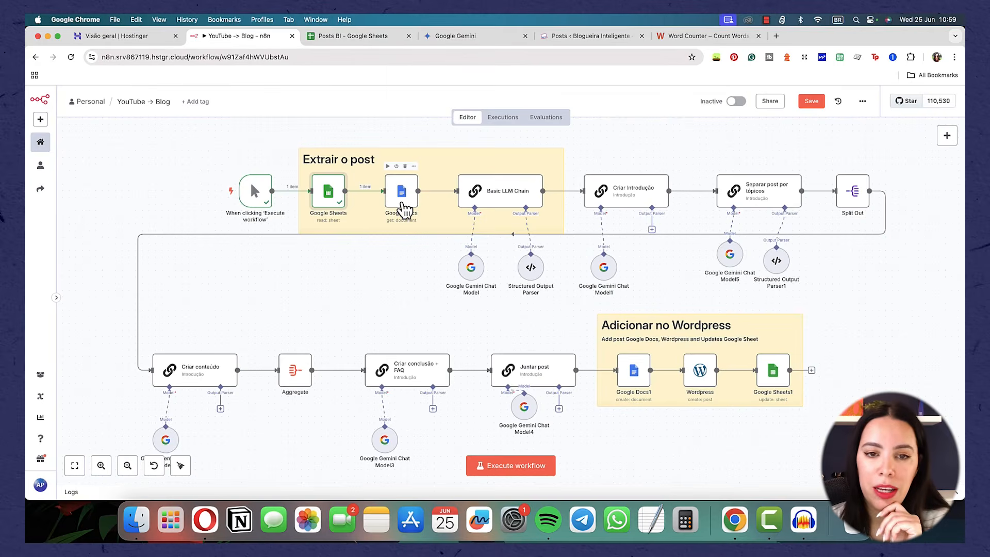
# Execute the Google Docs node using Link do Roteiro as its document URL, read through the output content, and return to the canvas
pyautogui.doubleClick(402, 193)
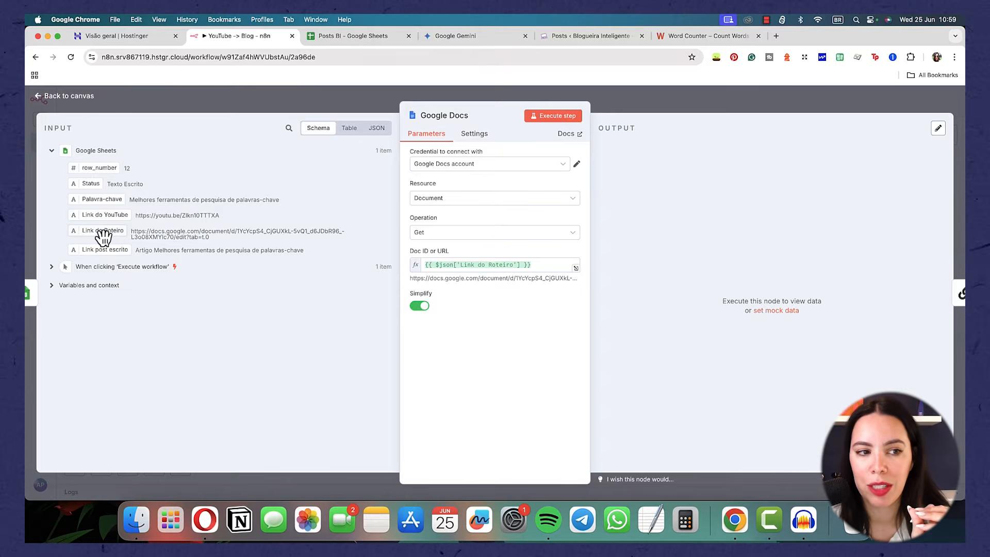
pyautogui.moveTo(93, 230); pyautogui.dragTo(468, 270)
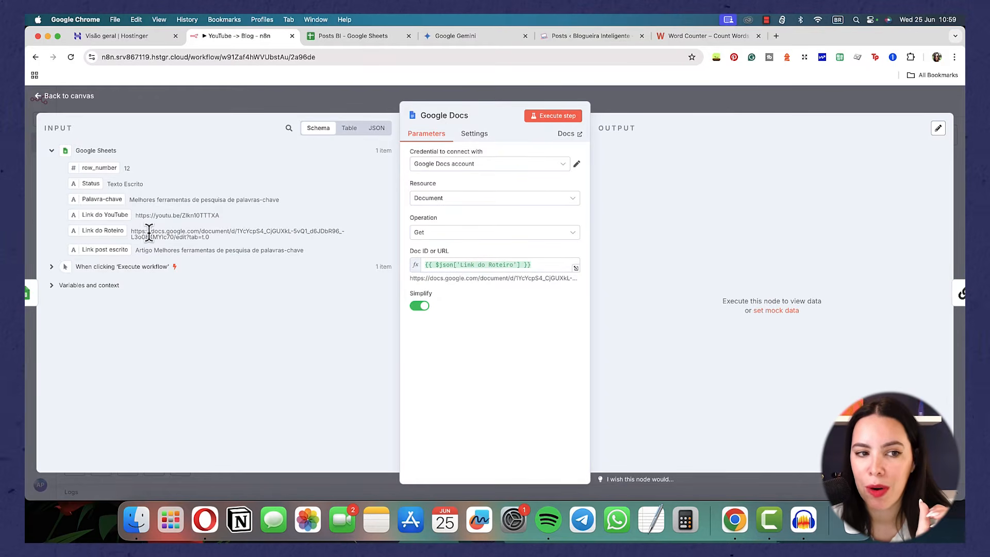
pyautogui.click(558, 116)
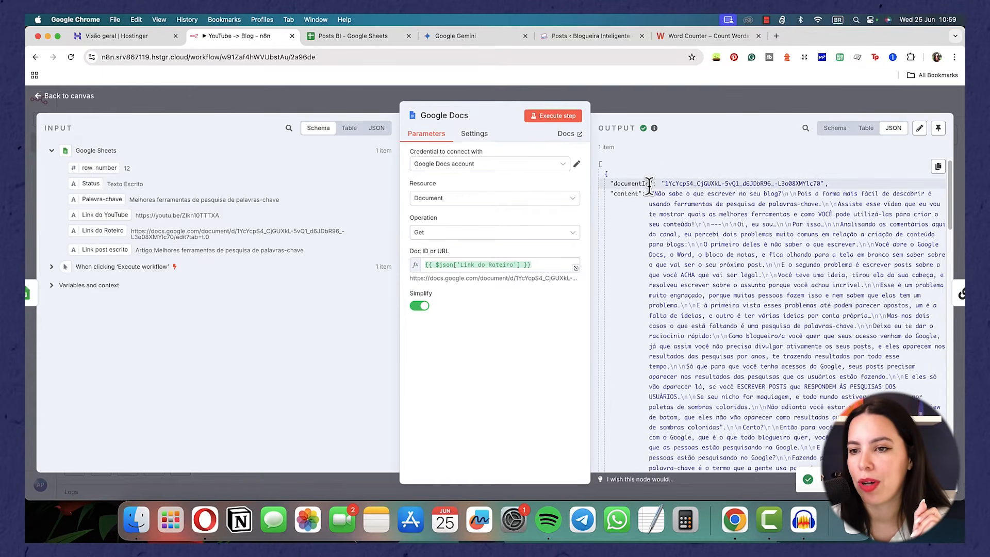
pyautogui.scroll(-15, 673, 219)
pyautogui.scroll(-10, 673, 218)
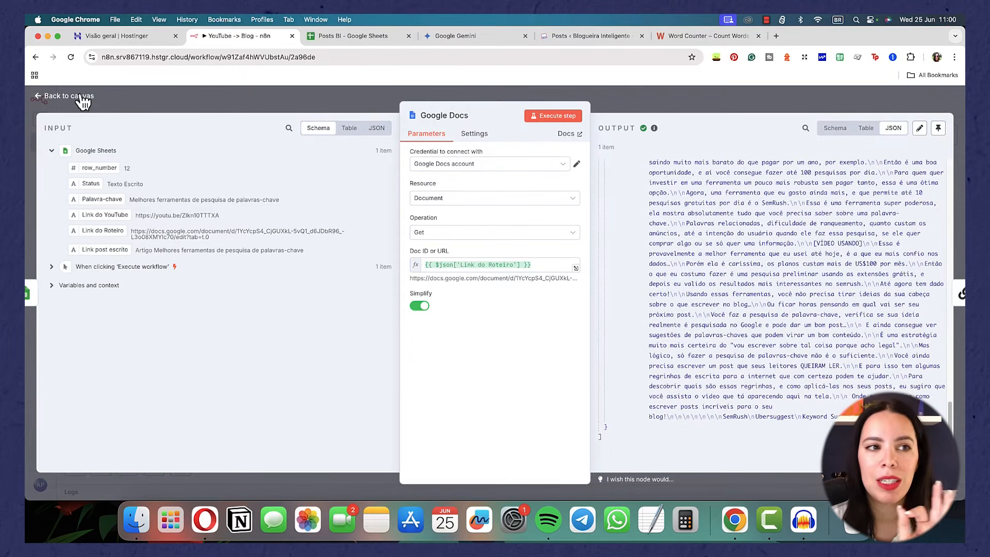
pyautogui.click(81, 97)
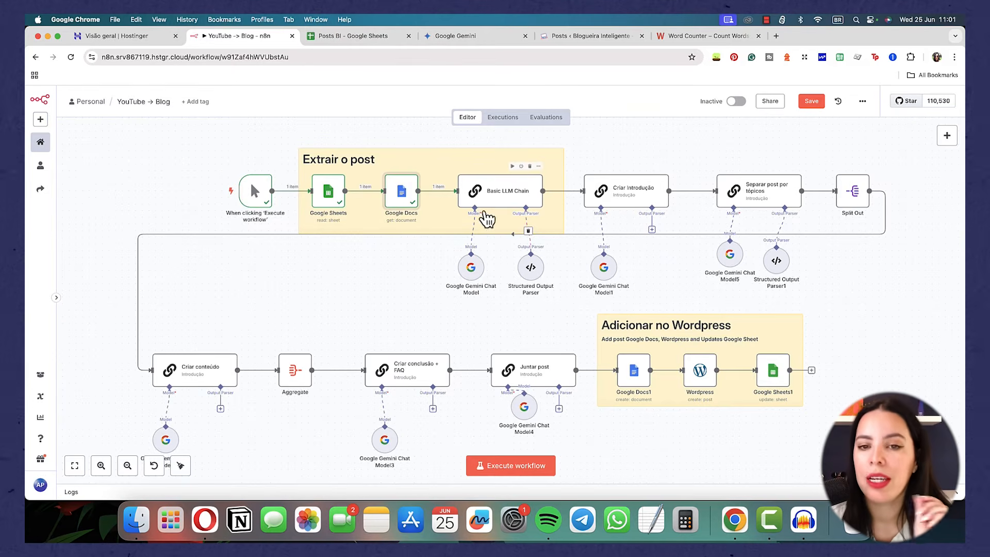
# Open the Basic LLM Chain node and read its user prompt for transforming the YouTube script into an SEO-optimized blog post
pyautogui.doubleClick(505, 194)
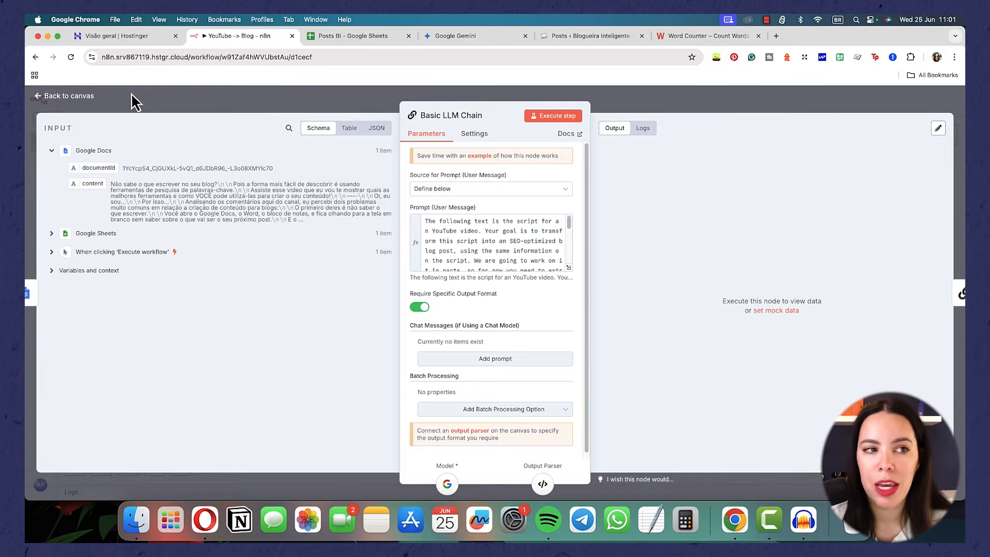
pyautogui.click(90, 97)
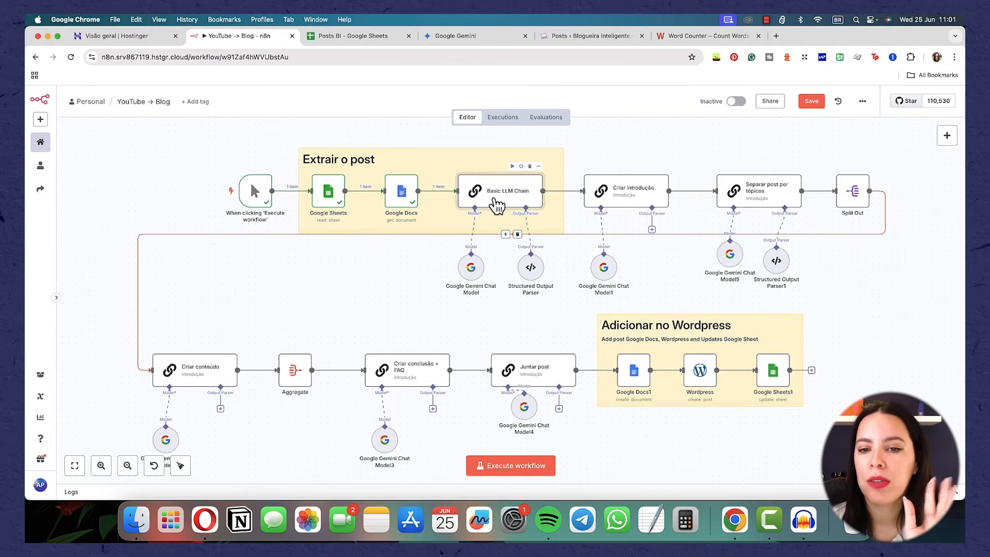
pyautogui.doubleClick(497, 205)
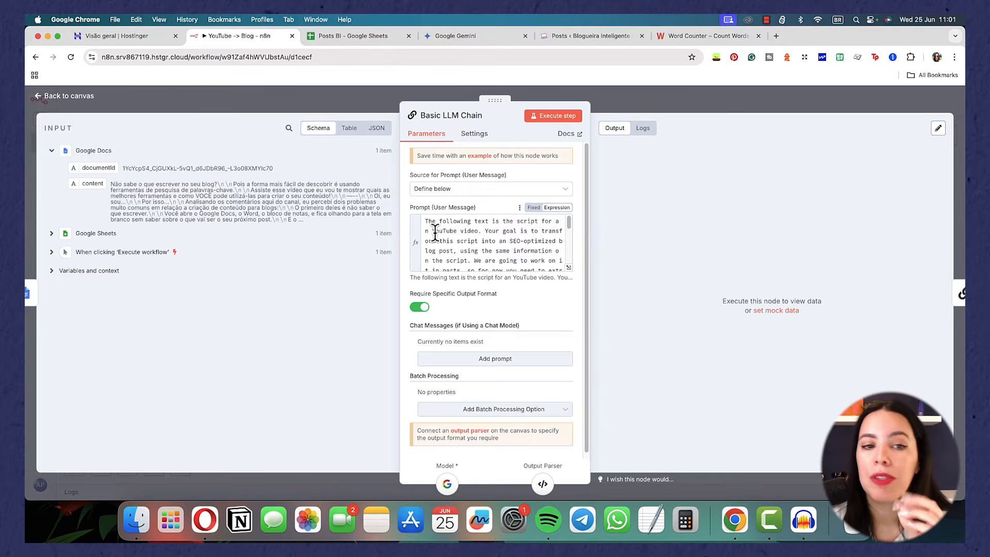
pyautogui.scroll(-3, 434, 232)
pyautogui.scroll(-3, 435, 232)
pyautogui.scroll(-3, 435, 232)
pyautogui.moveTo(428, 226); pyautogui.dragTo(477, 291)
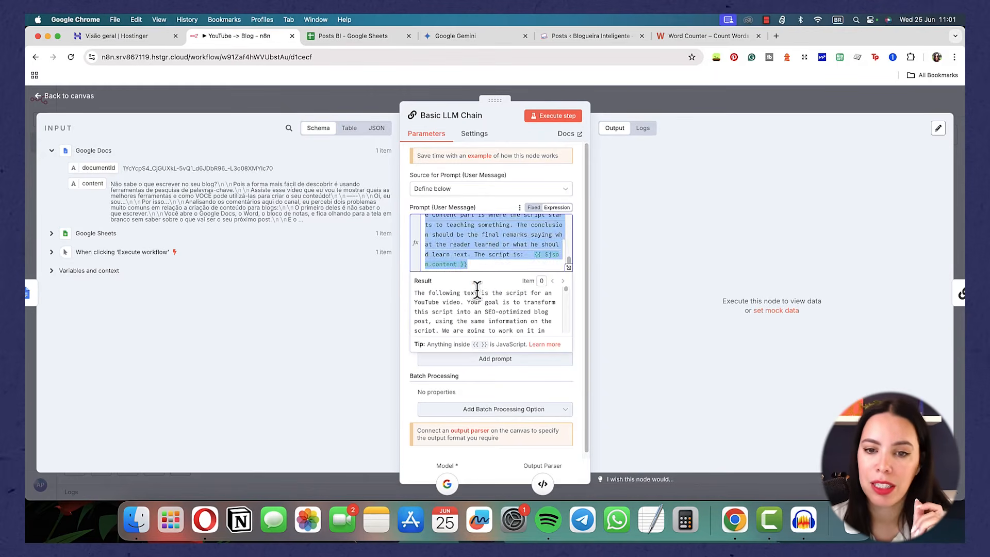
pyautogui.click(480, 251)
pyautogui.scroll(10, 480, 251)
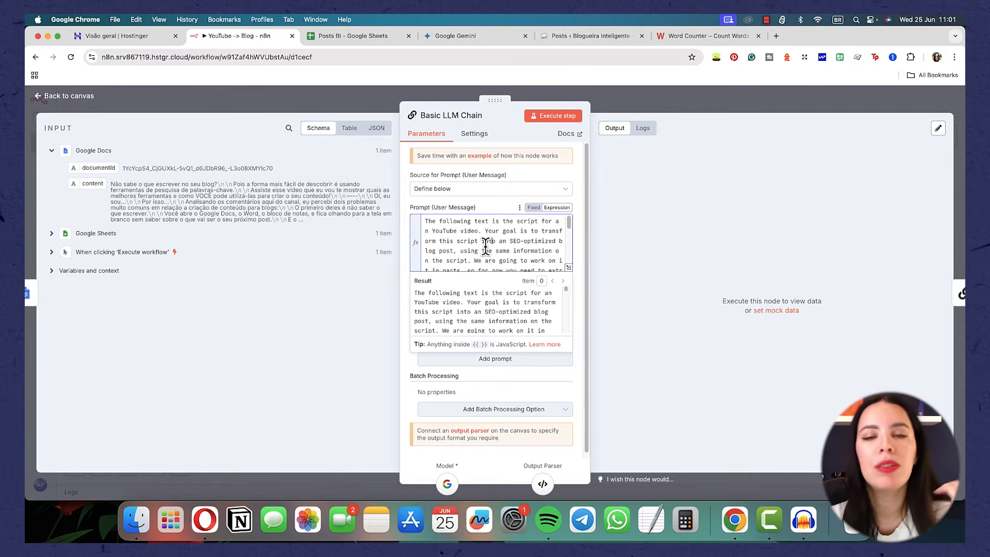
pyautogui.click(491, 210)
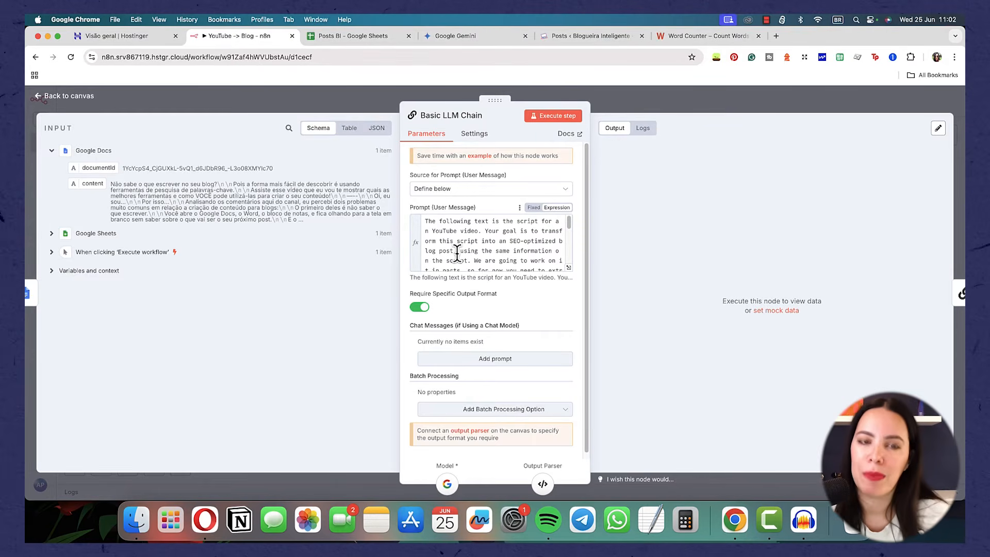
# Examine how the end of the Basic LLM Chain prompt references the Google Docs content field with {{ $json.content }}
pyautogui.scroll(-10, 457, 253)
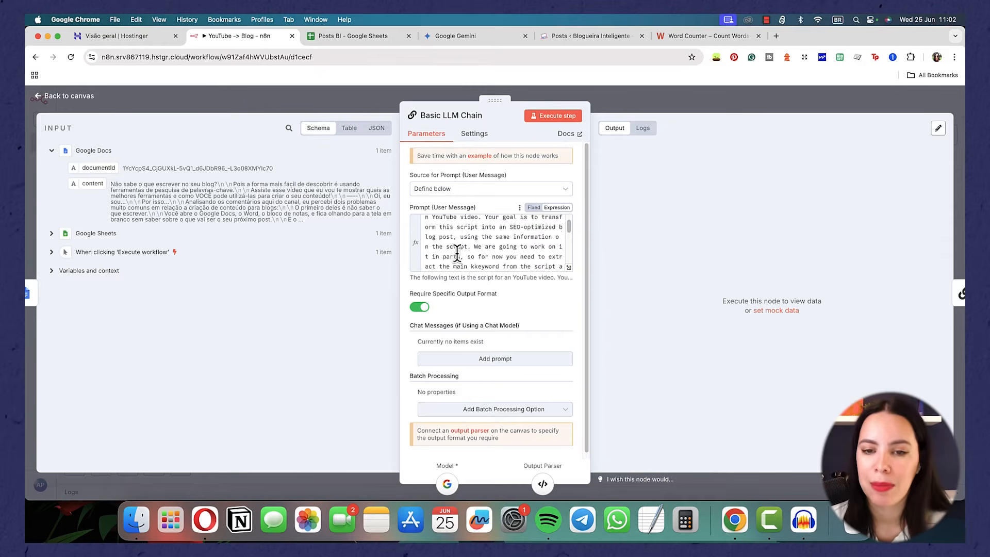
pyautogui.moveTo(475, 249); pyautogui.dragTo(517, 252)
pyautogui.click(517, 253)
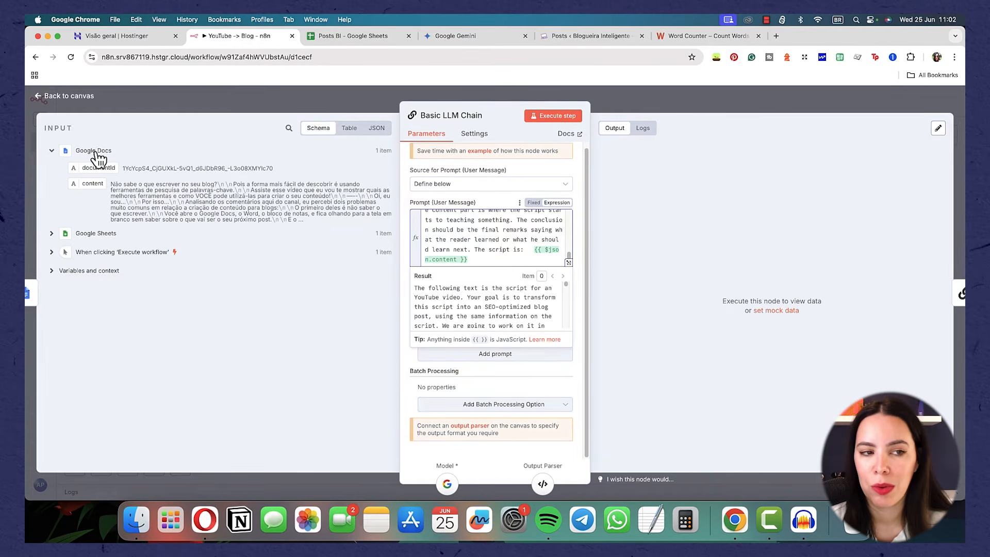
pyautogui.moveTo(90, 187); pyautogui.dragTo(285, 208)
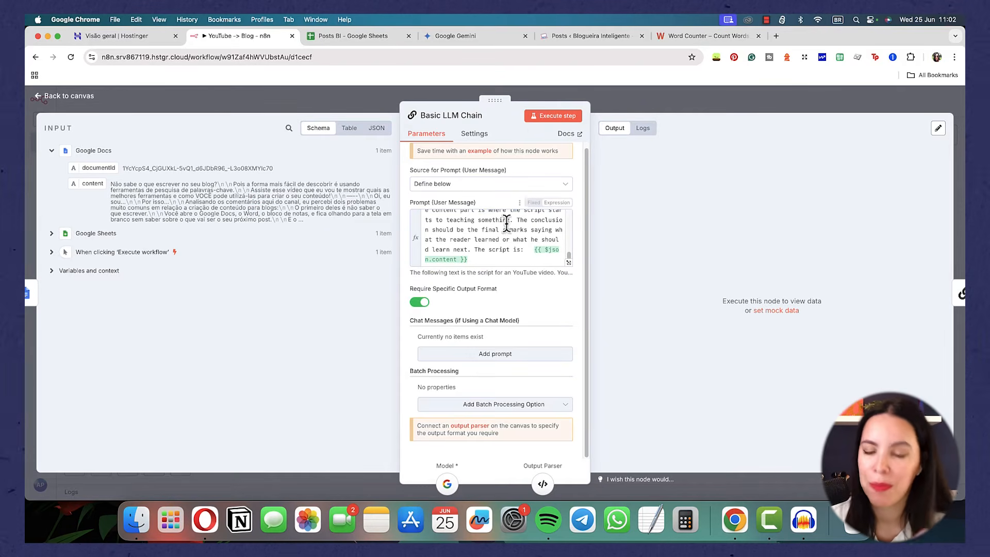
# Execute the Basic LLM Chain node, review its keyword, introduction, content and conclusion output, and return to the canvas
pyautogui.click(541, 116)
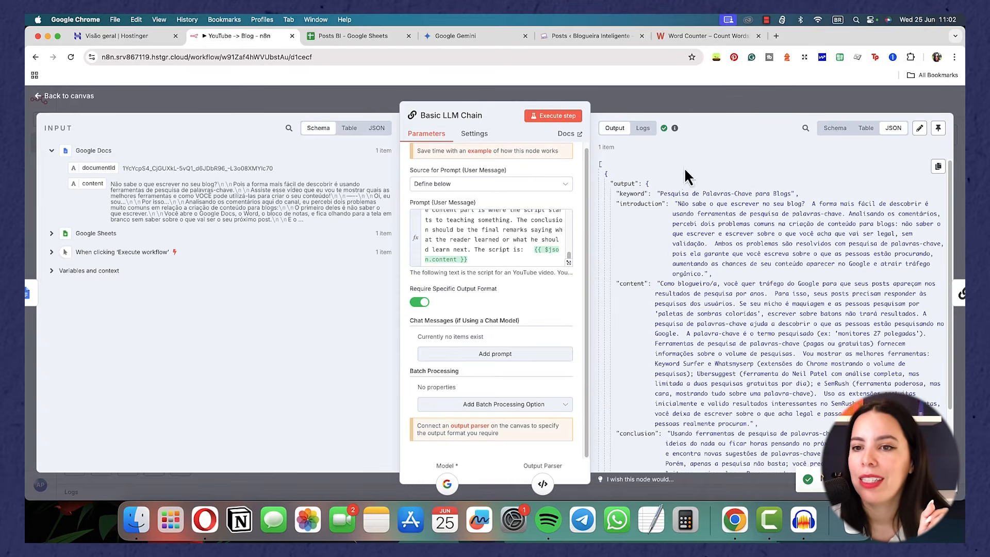
pyautogui.doubleClick(639, 193)
pyautogui.moveTo(619, 204); pyautogui.dragTo(672, 205)
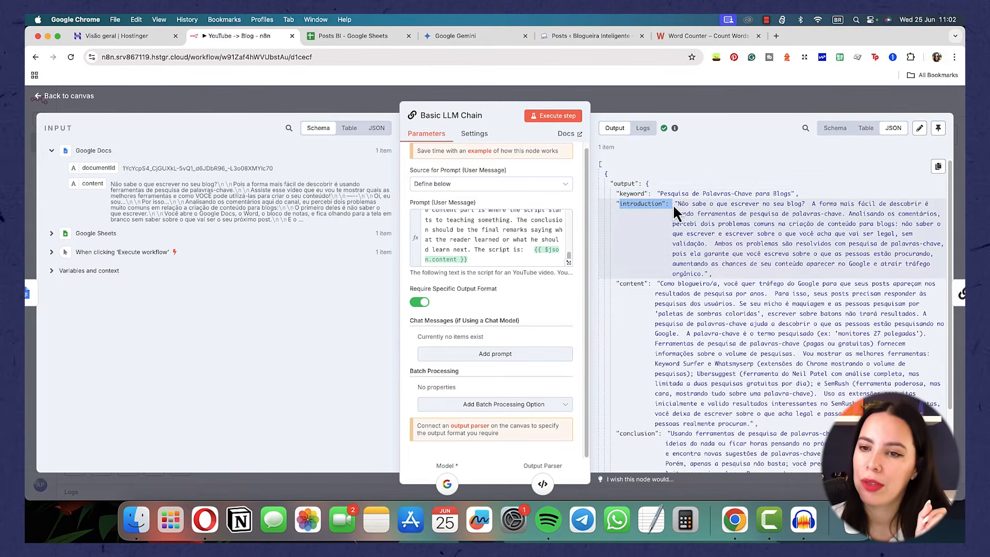
pyautogui.scroll(-5, 661, 310)
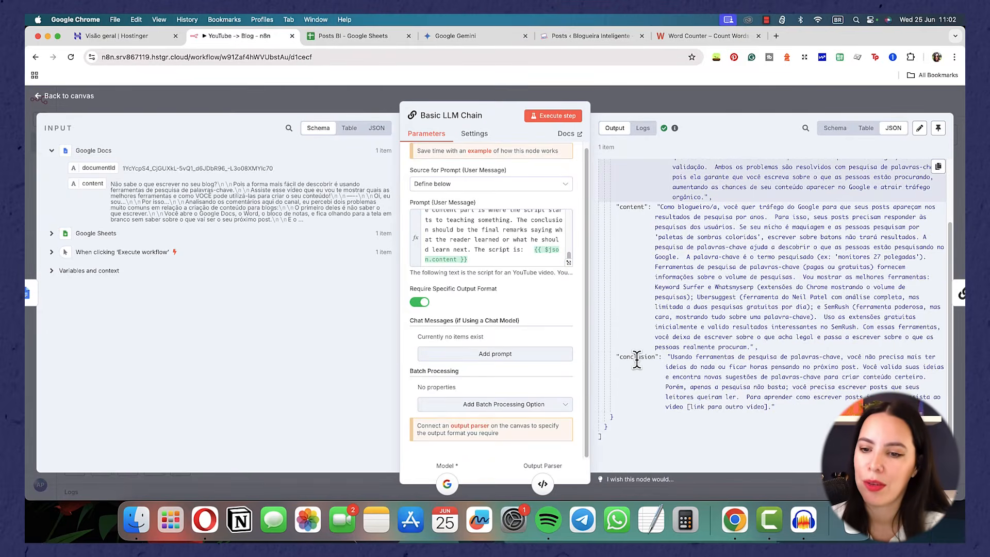
pyautogui.scroll(6, 637, 356)
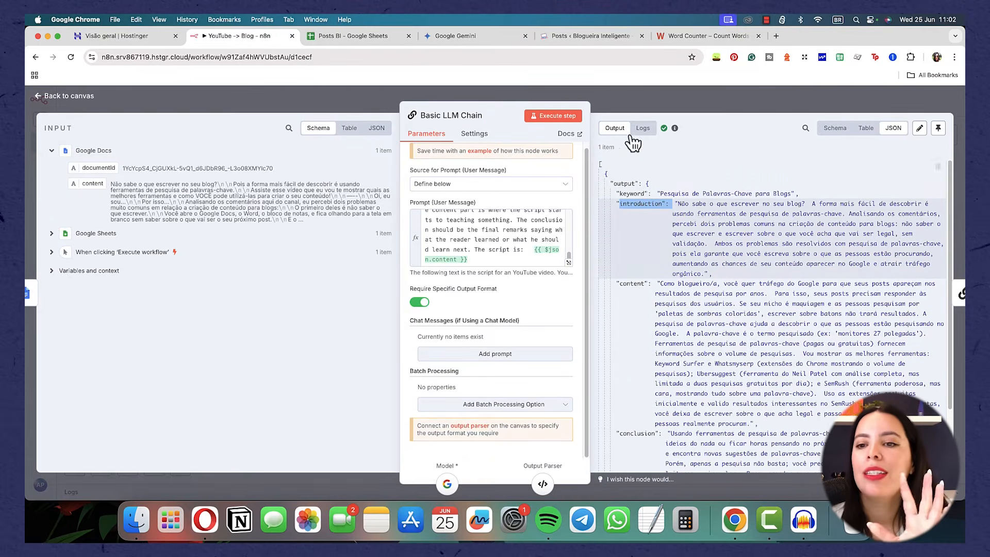
pyautogui.click(66, 100)
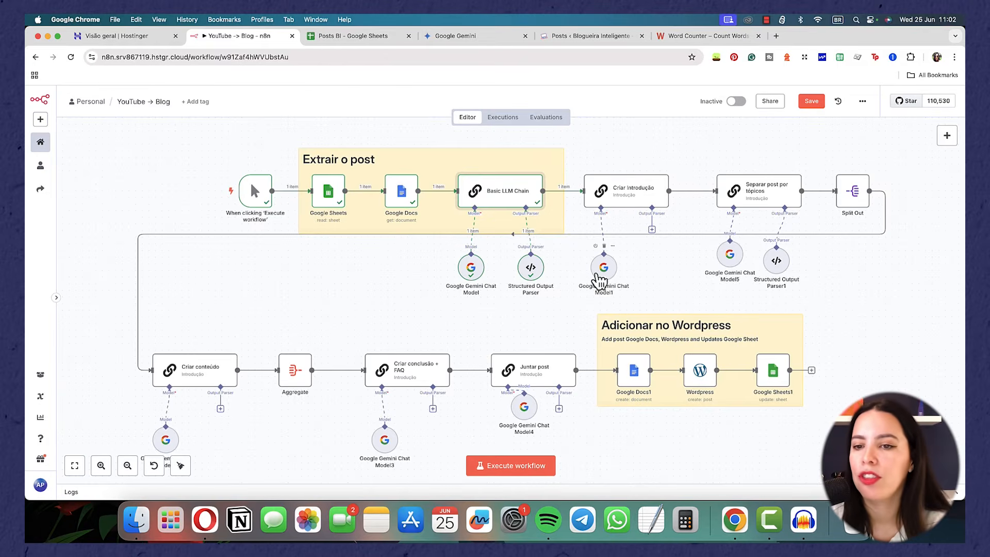
# Open the Criar Introdução node, switch to Google Gemini, and expand the chat message requesting a prompt for similar blog introductions
pyautogui.doubleClick(625, 200)
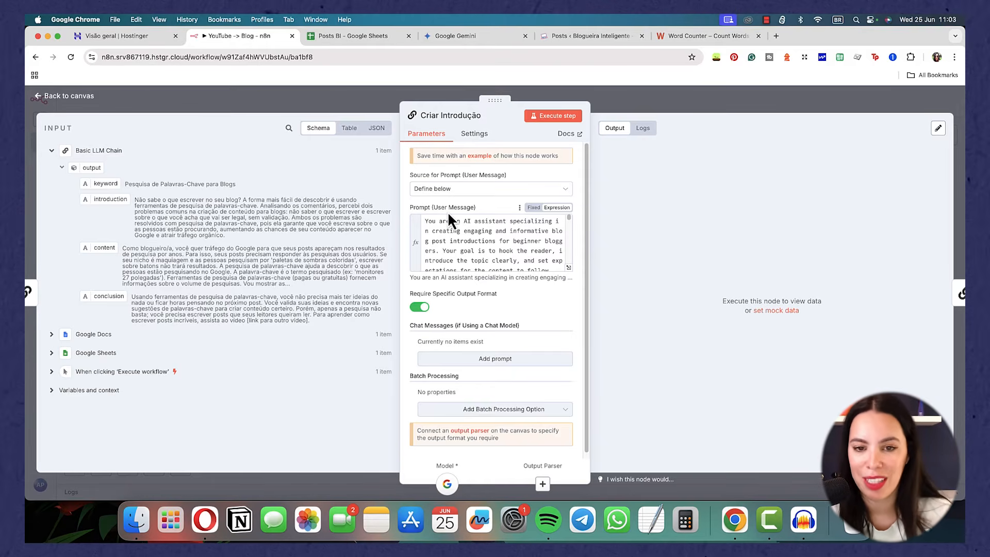
pyautogui.click(467, 36)
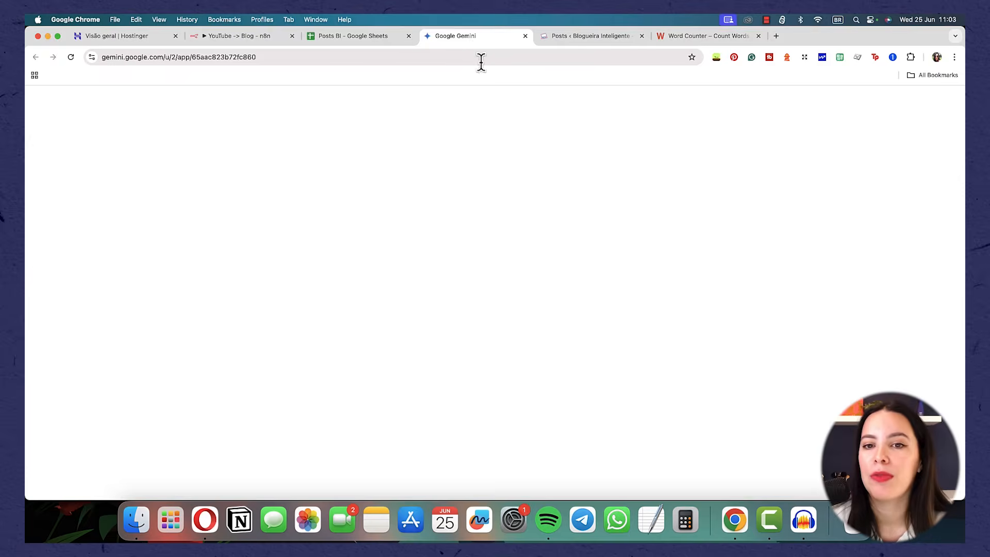
pyautogui.scroll(-20, 579, 240)
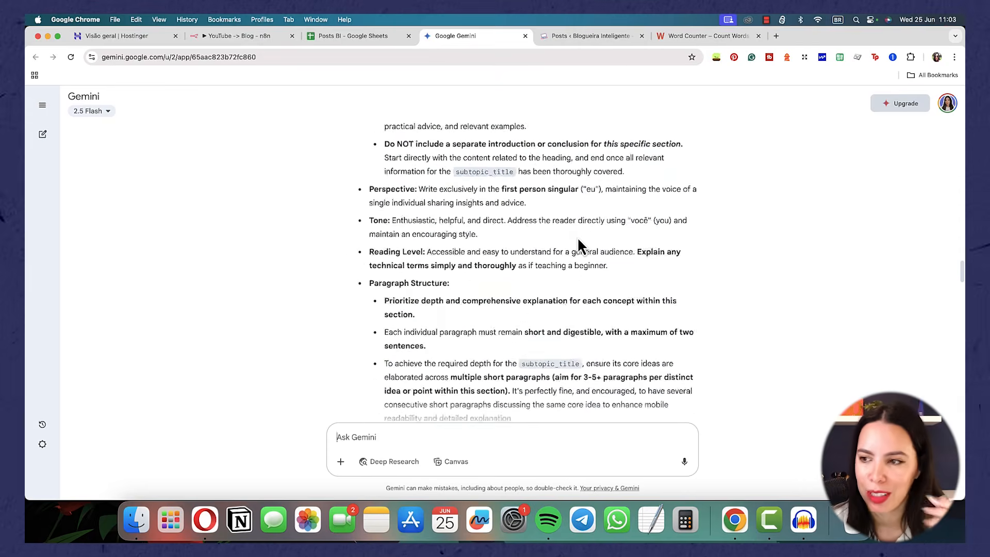
pyautogui.scroll(-20, 576, 236)
pyautogui.scroll(5, 574, 234)
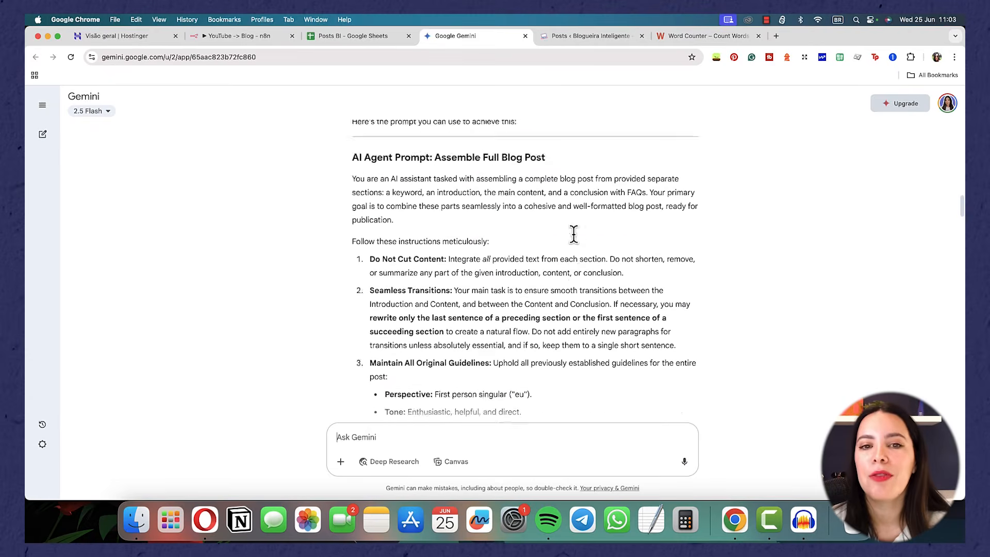
pyautogui.scroll(-10, 574, 233)
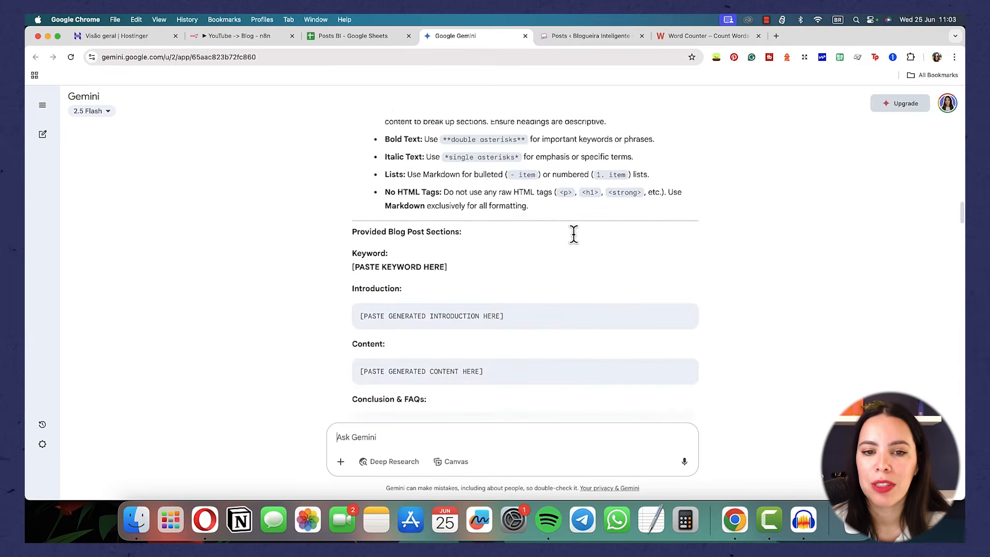
pyautogui.scroll(20, 567, 207)
pyautogui.click(682, 159)
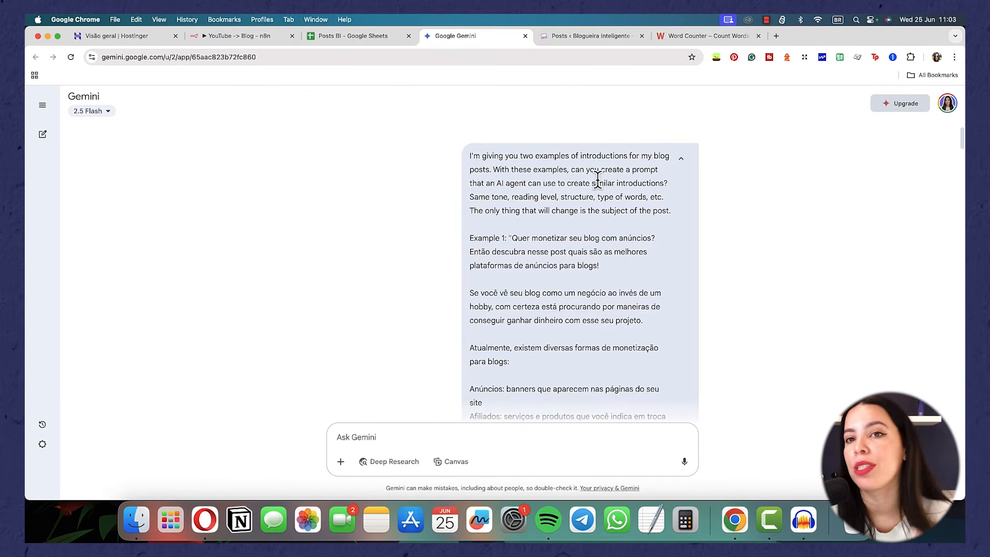
# Read through the example blog introductions supplied in the Gemini request
pyautogui.moveTo(470, 237); pyautogui.dragTo(599, 266)
pyautogui.scroll(-2, 514, 277)
pyautogui.scroll(-10, 515, 281)
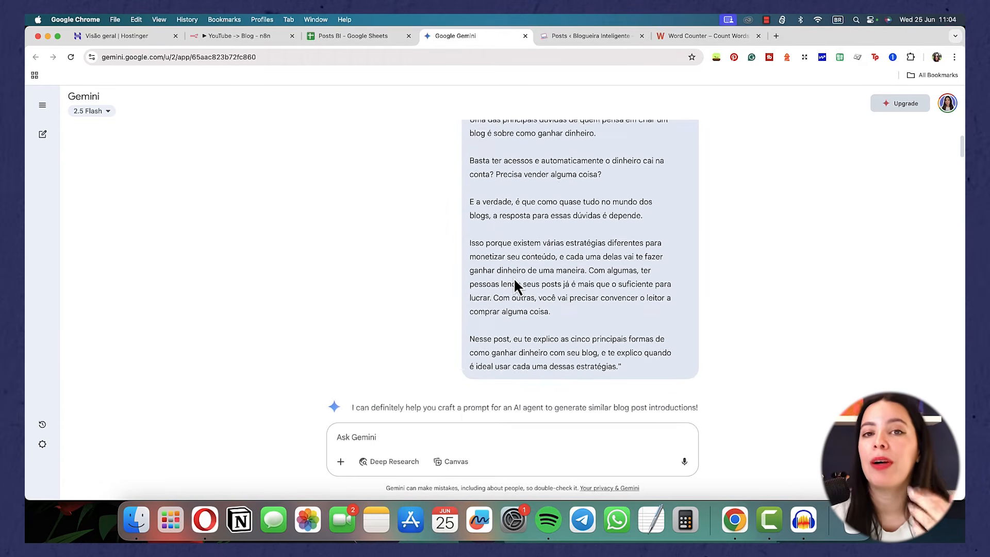
pyautogui.scroll(-1, 514, 278)
pyautogui.scroll(-2, 515, 281)
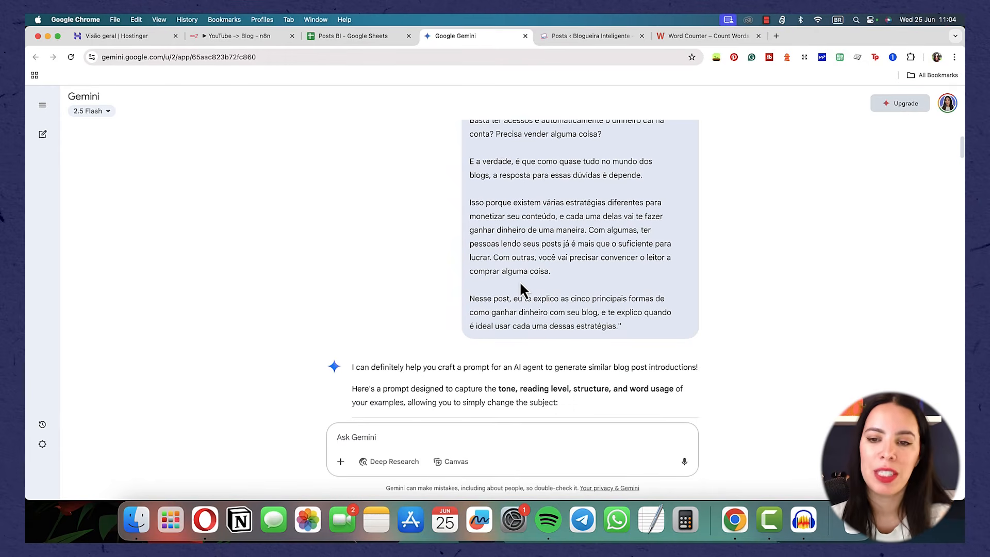
pyautogui.scroll(-3, 521, 285)
# Examine the opening of Gemini's AI Agent Prompt: Blog Post Introduction Generator reply
pyautogui.scroll(-5, 521, 284)
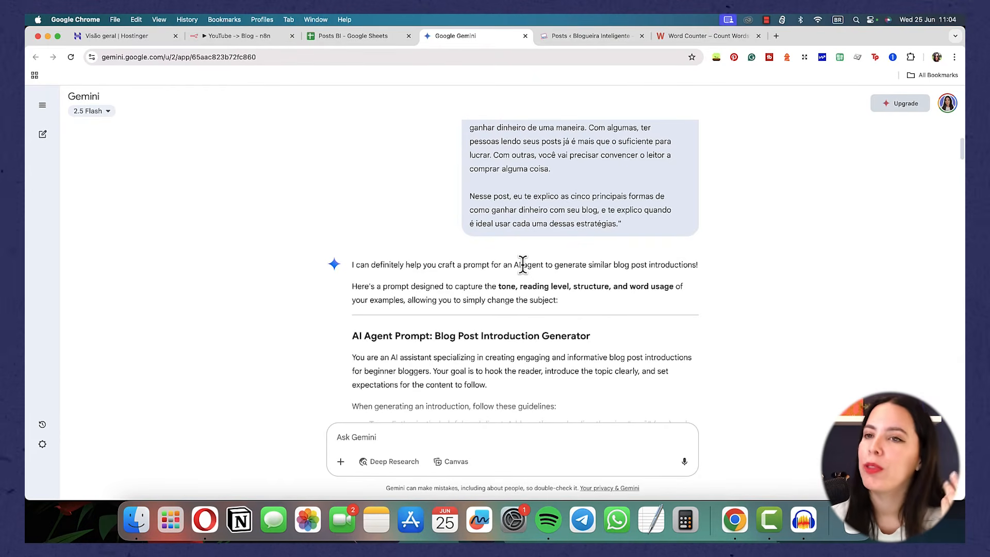
pyautogui.scroll(-5, 523, 264)
pyautogui.moveTo(353, 148); pyautogui.dragTo(410, 304)
pyautogui.click(410, 286)
pyautogui.moveTo(352, 241); pyautogui.dragTo(454, 271)
pyautogui.click(454, 271)
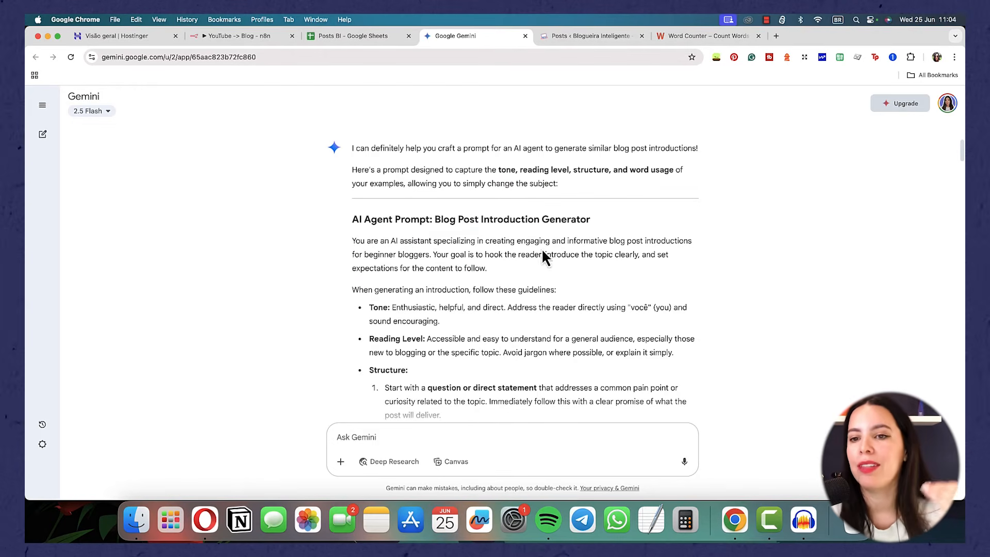
# Read the prompt's tone, reading level, structure, word type and length guidelines, including the closing placeholder for the blog post subject
pyautogui.scroll(-3, 377, 230)
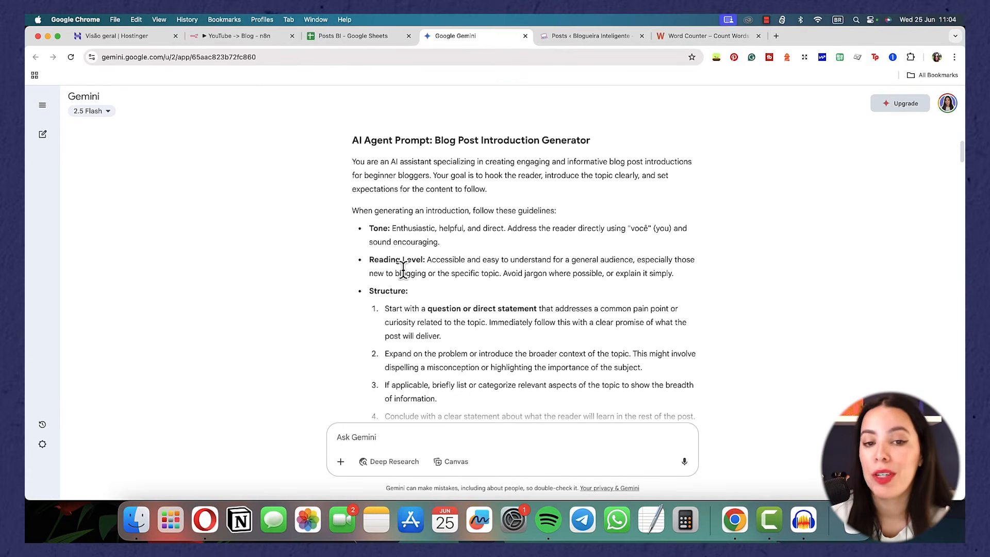
pyautogui.scroll(-2, 404, 258)
pyautogui.scroll(-3, 417, 284)
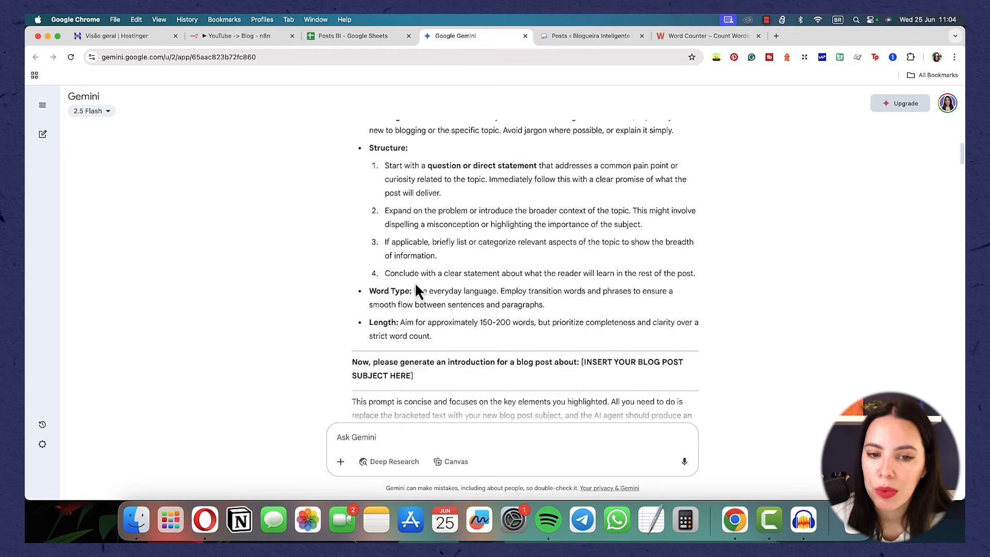
pyautogui.scroll(-2, 398, 325)
pyautogui.moveTo(398, 328); pyautogui.dragTo(458, 247)
# Switch back to n8n and check how the Criar Introdução prompt references {{ $json.output.keyword }} and {{ $json.output.introduction }}
pyautogui.click(243, 36)
pyautogui.scroll(-2, 457, 246)
pyautogui.scroll(-10, 465, 251)
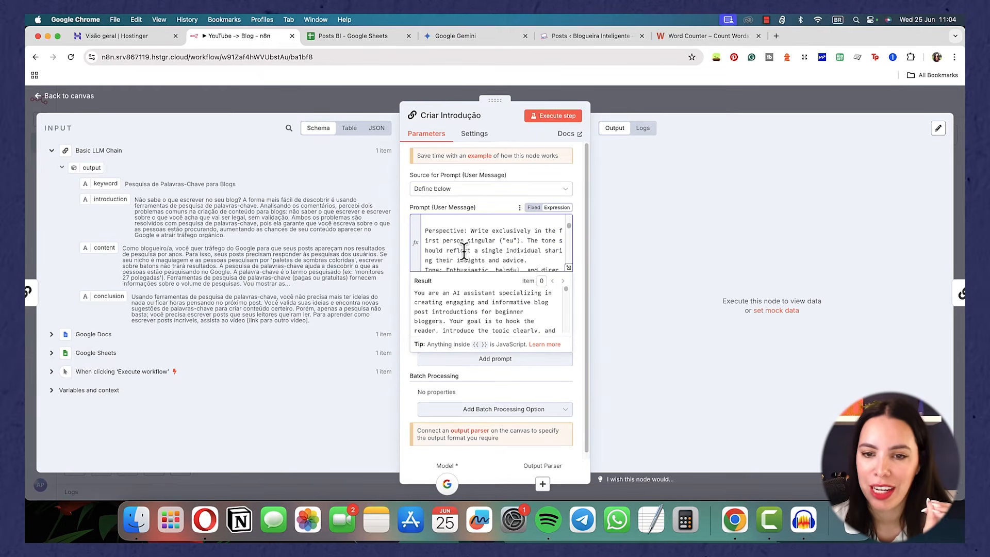
pyautogui.scroll(1, 464, 251)
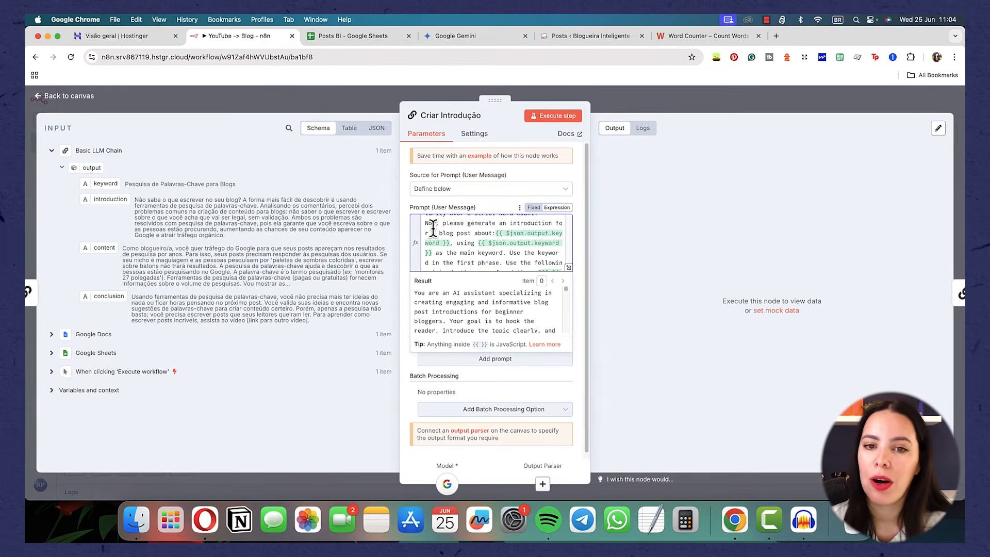
pyautogui.click(457, 243)
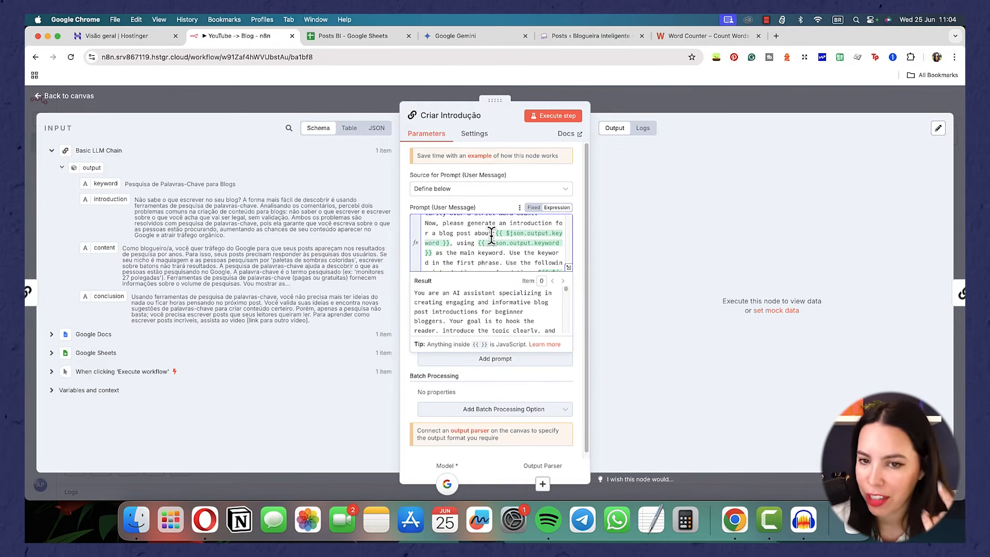
pyautogui.scroll(-3, 492, 237)
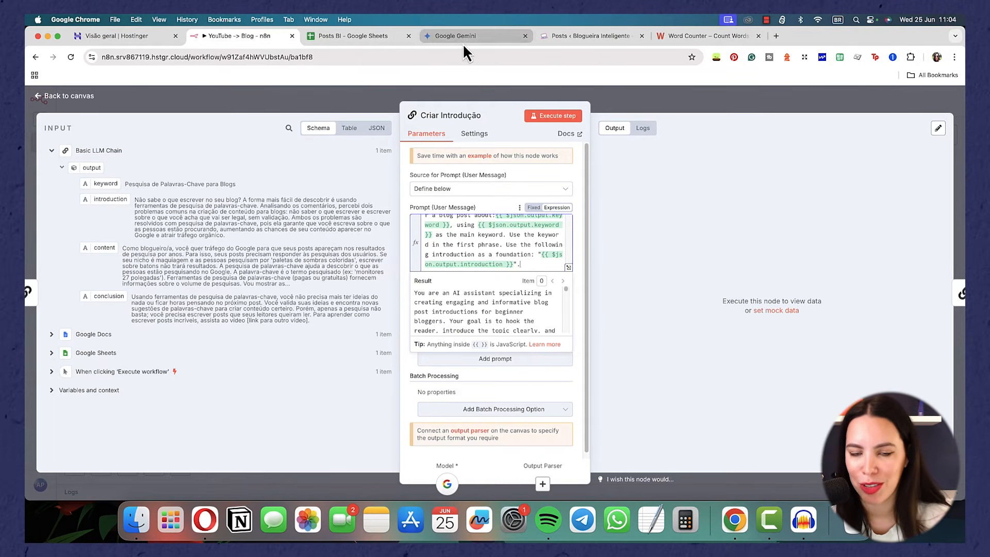
# Execute the Criar Introdução node, read the generated introduction text, and return to the canvas
pyautogui.click(555, 119)
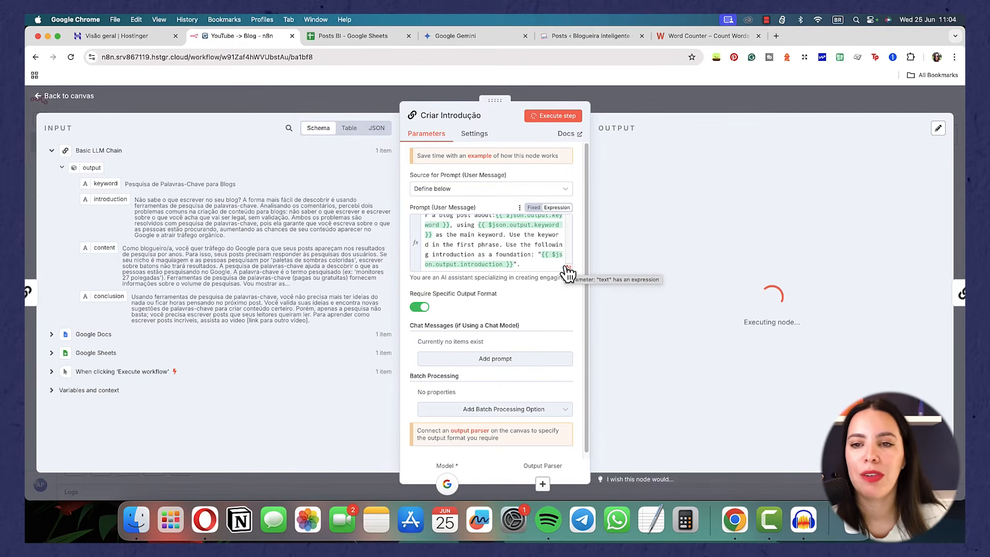
pyautogui.moveTo(787, 182); pyautogui.dragTo(759, 295)
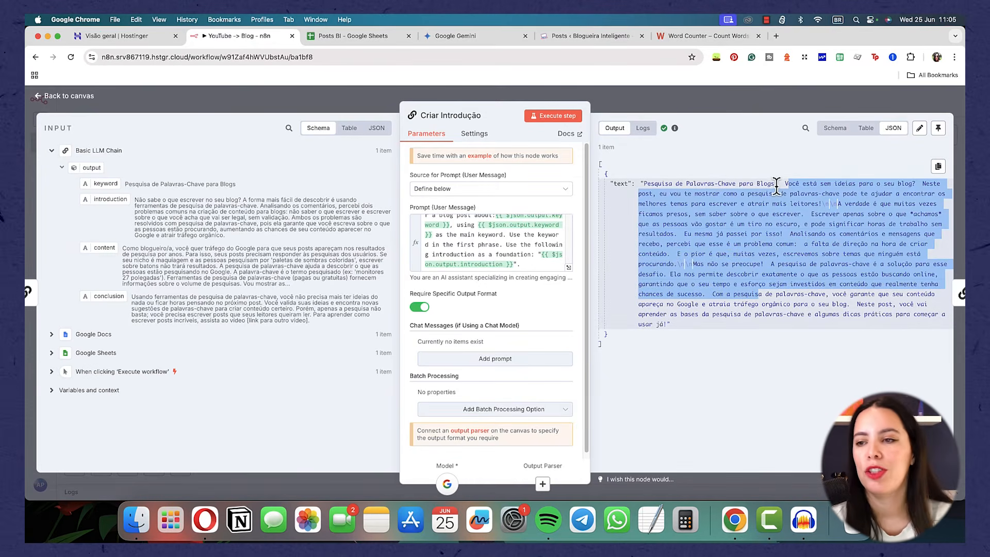
pyautogui.click(794, 196)
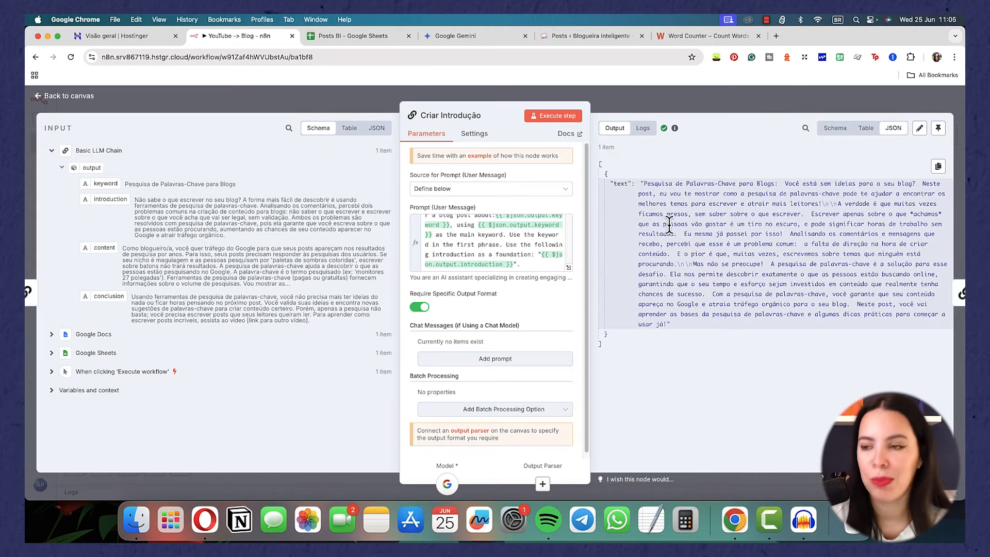
pyautogui.click(72, 97)
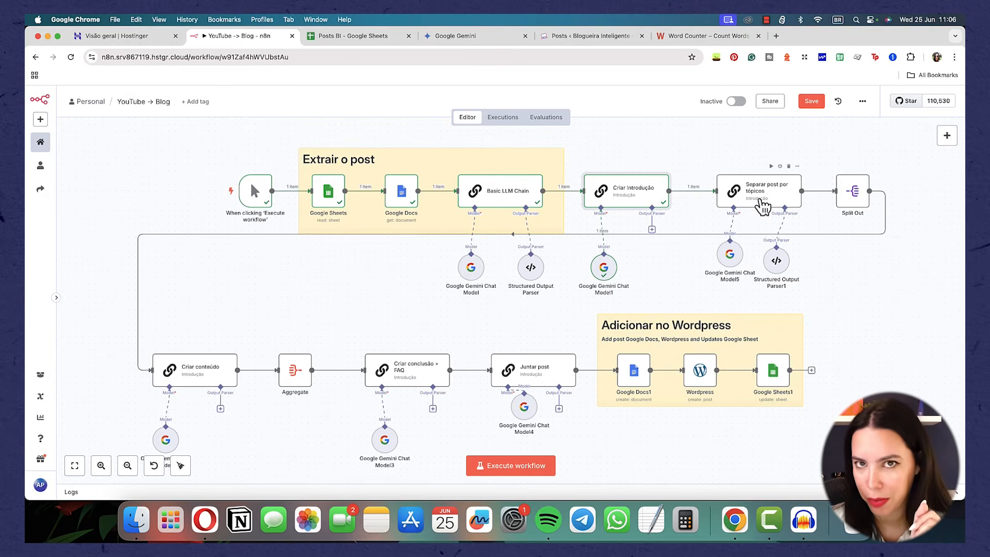
# Open the Separar post por tópicos node, read its outline prompt, and expand the Basic LLM Chain input to compare the referenced content field
pyautogui.doubleClick(762, 206)
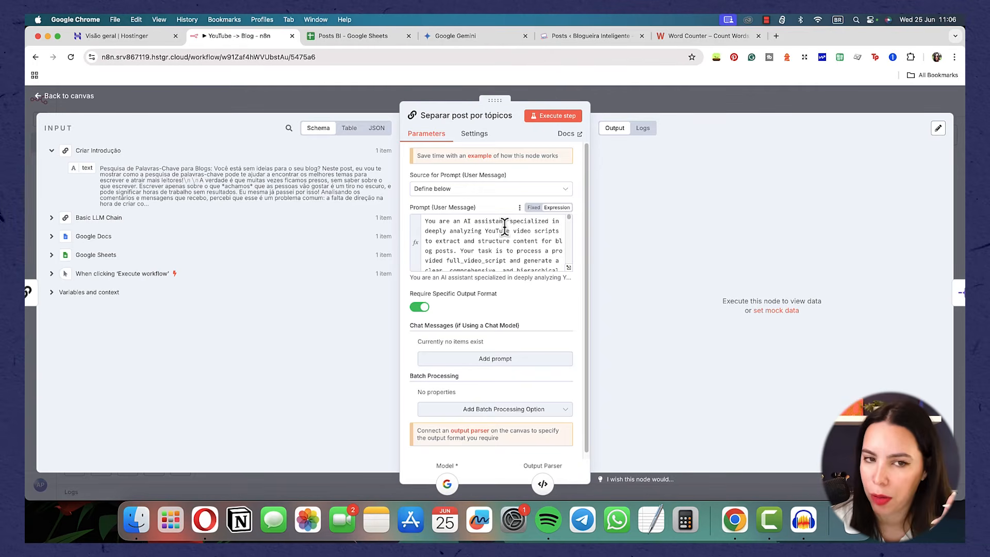
pyautogui.scroll(-10, 504, 226)
pyautogui.scroll(-10, 504, 231)
pyautogui.scroll(-5, 504, 231)
pyautogui.scroll(-8, 477, 225)
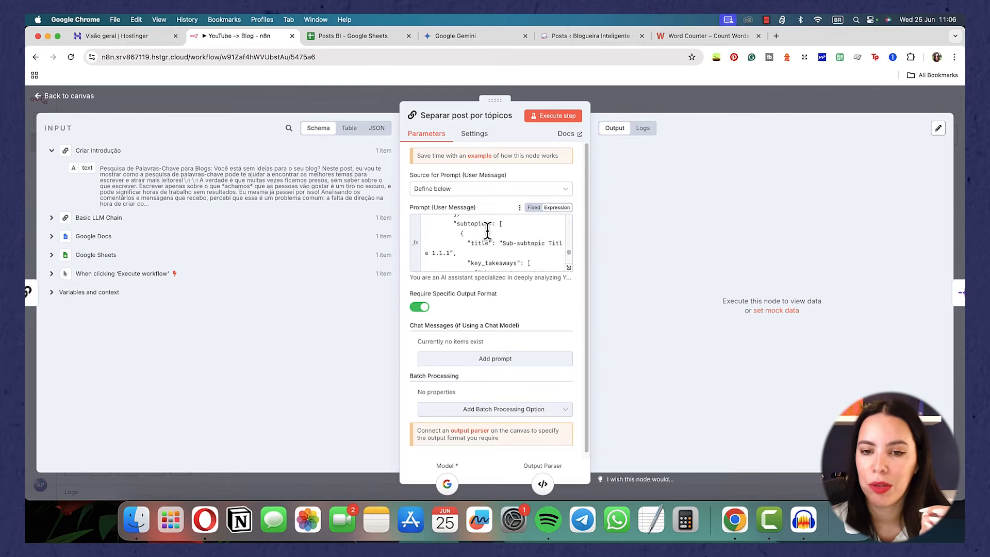
pyautogui.scroll(-4, 488, 230)
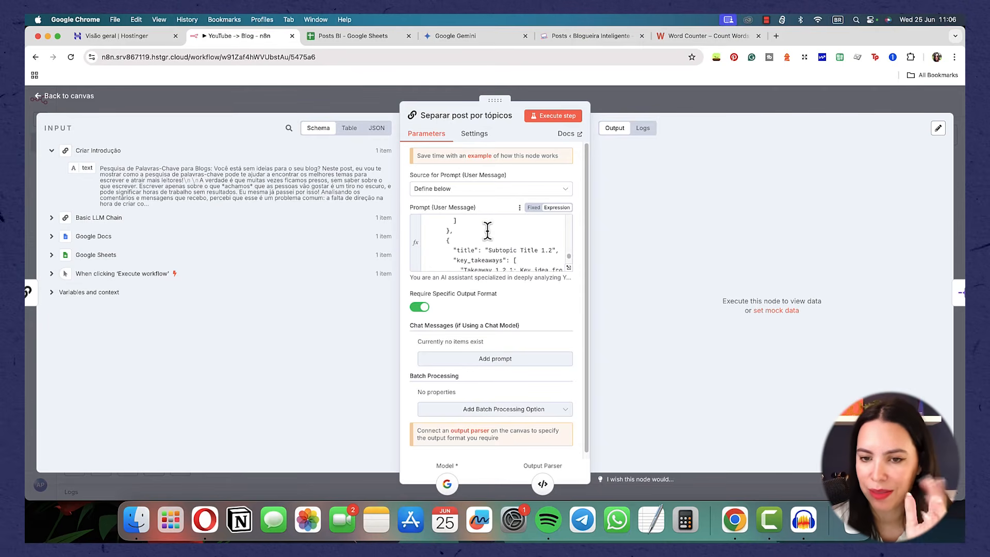
pyautogui.scroll(15, 488, 230)
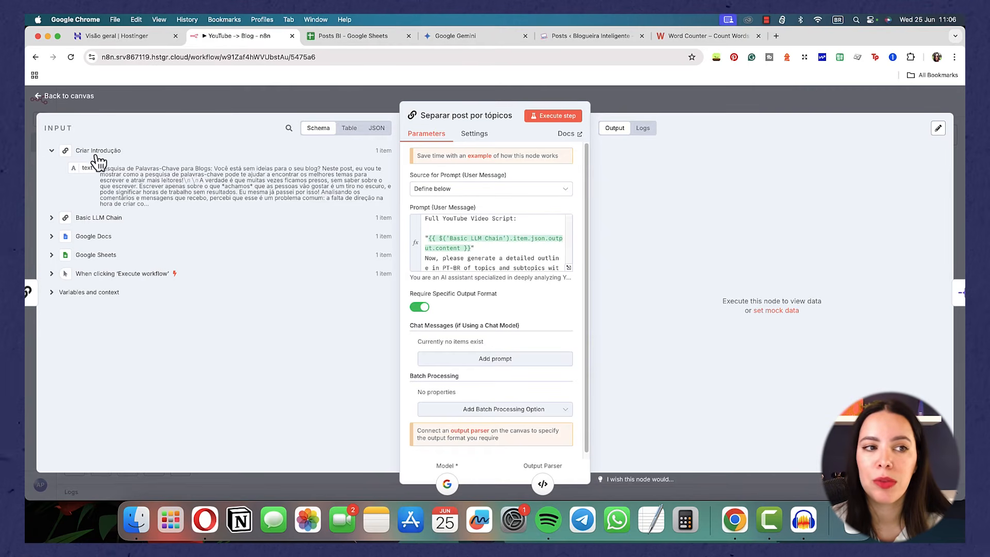
pyautogui.click(51, 217)
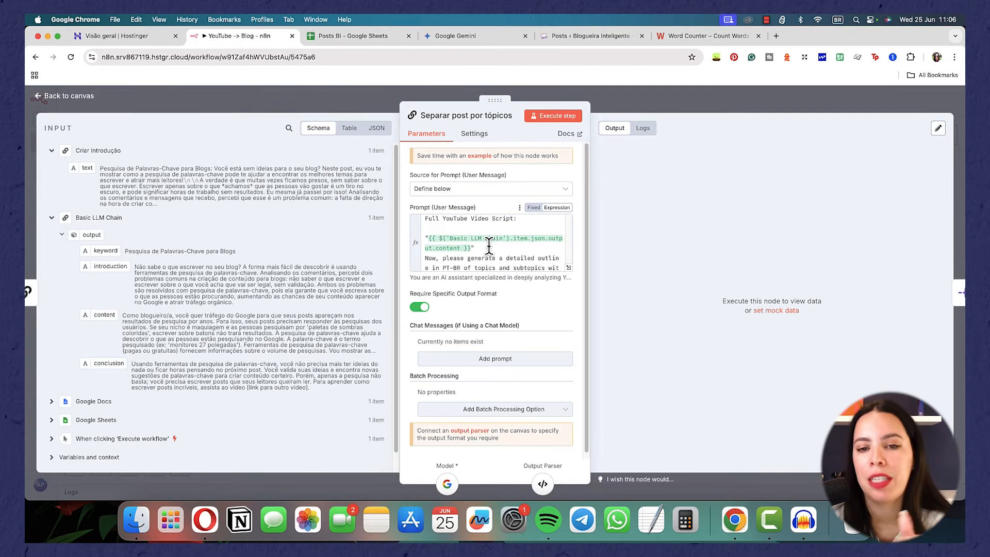
# Execute the Separar post por tópicos node and review the title, subtopics and key takeaways in its JSON output
pyautogui.click(546, 117)
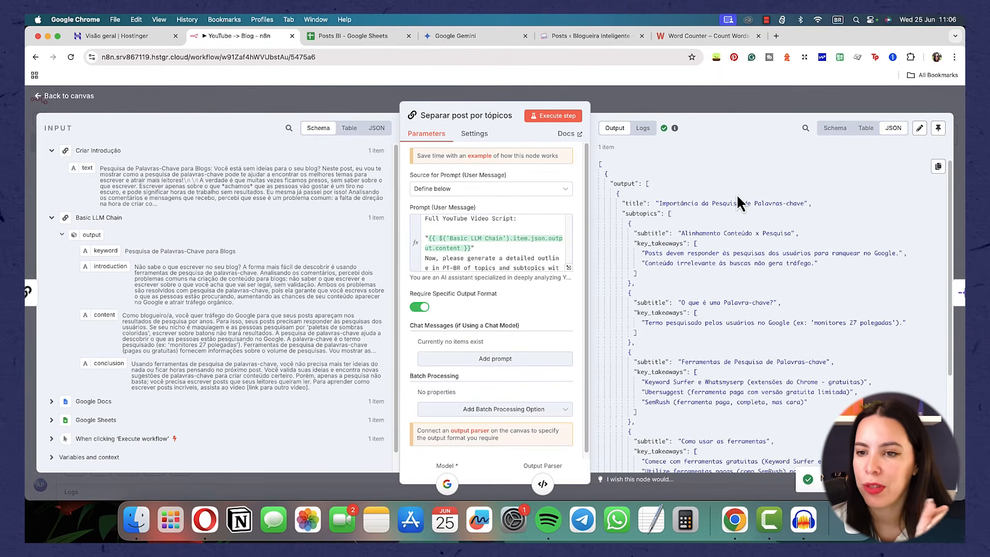
pyautogui.moveTo(660, 204); pyautogui.dragTo(802, 208)
pyautogui.click(801, 207)
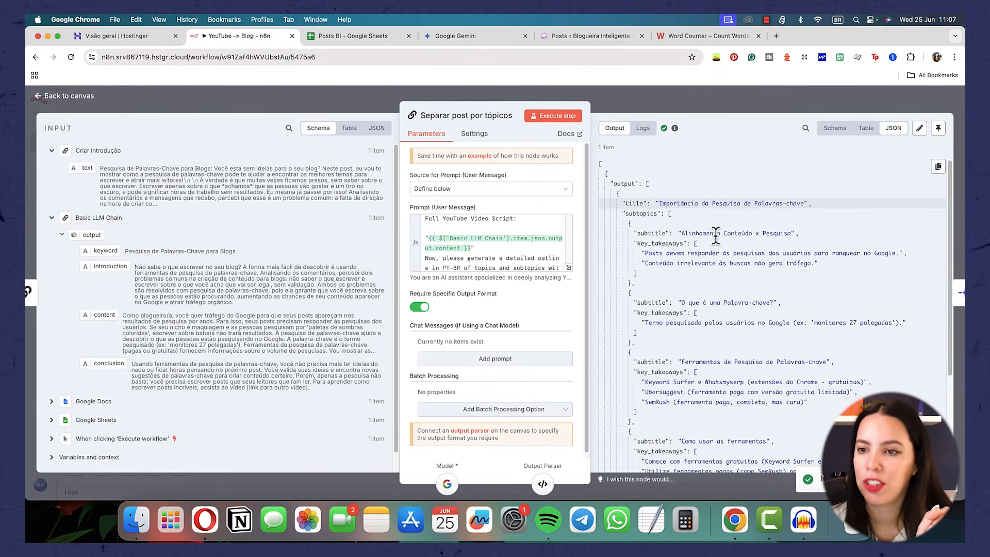
pyautogui.scroll(-5, 743, 268)
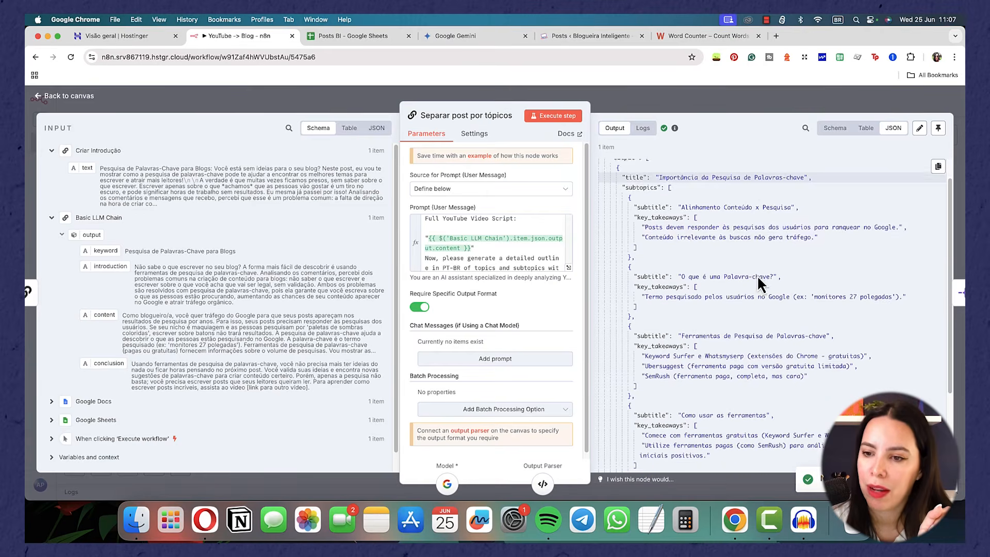
pyautogui.scroll(-3, 743, 278)
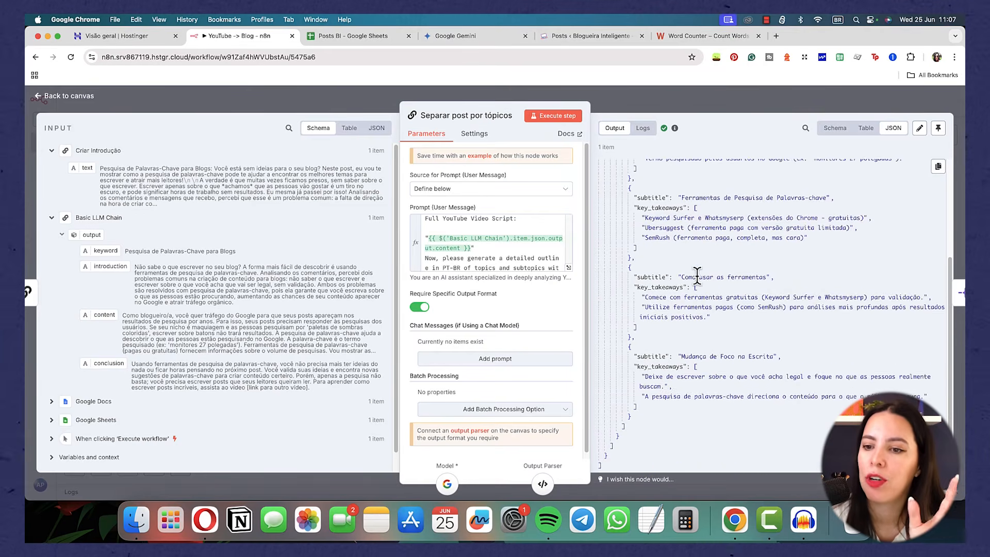
pyautogui.scroll(-2, 745, 278)
pyautogui.scroll(3, 726, 281)
pyautogui.scroll(5, 728, 286)
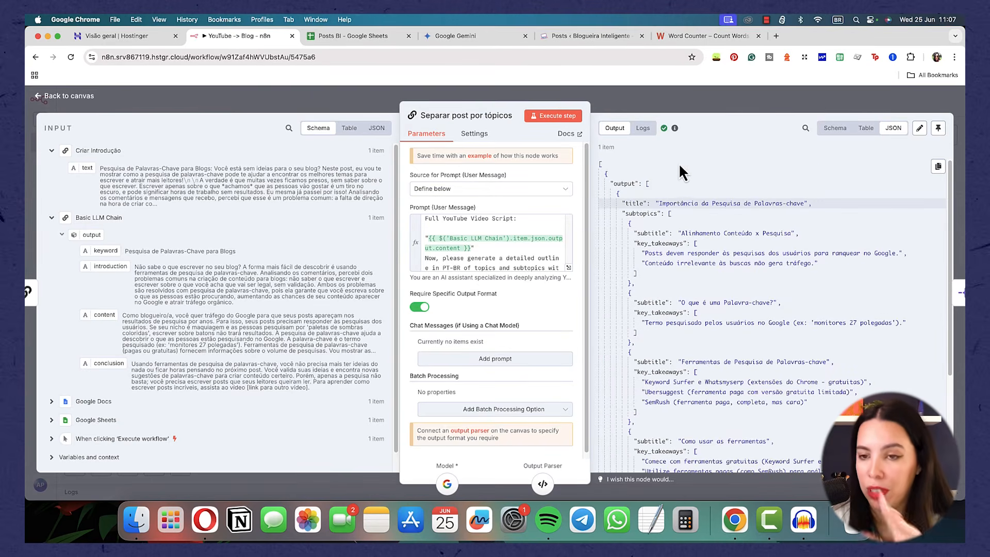
# Highlight the title in the Separar post por tópicos JSON output and return to the canvas
pyautogui.moveTo(657, 202); pyautogui.dragTo(808, 206)
pyautogui.click(808, 206)
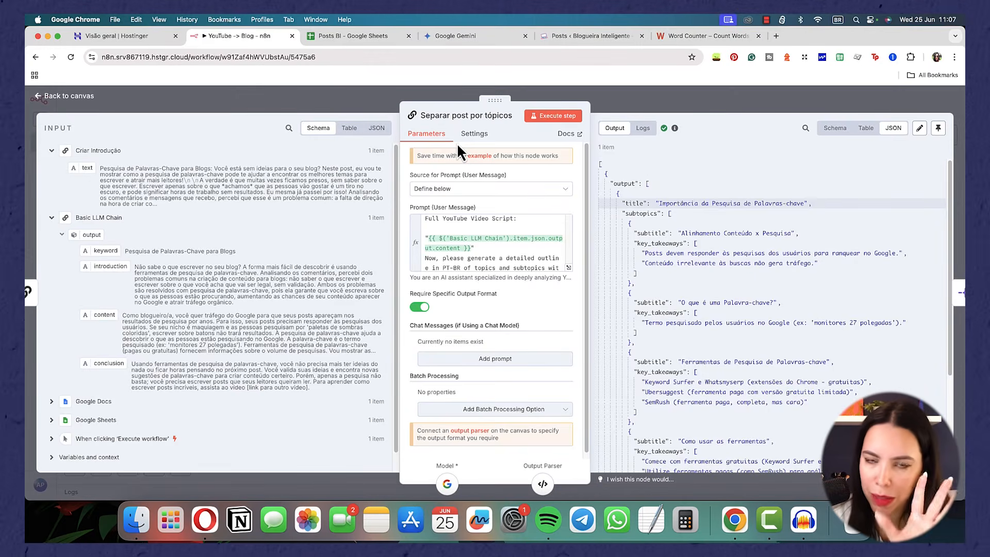
pyautogui.press('Escape')
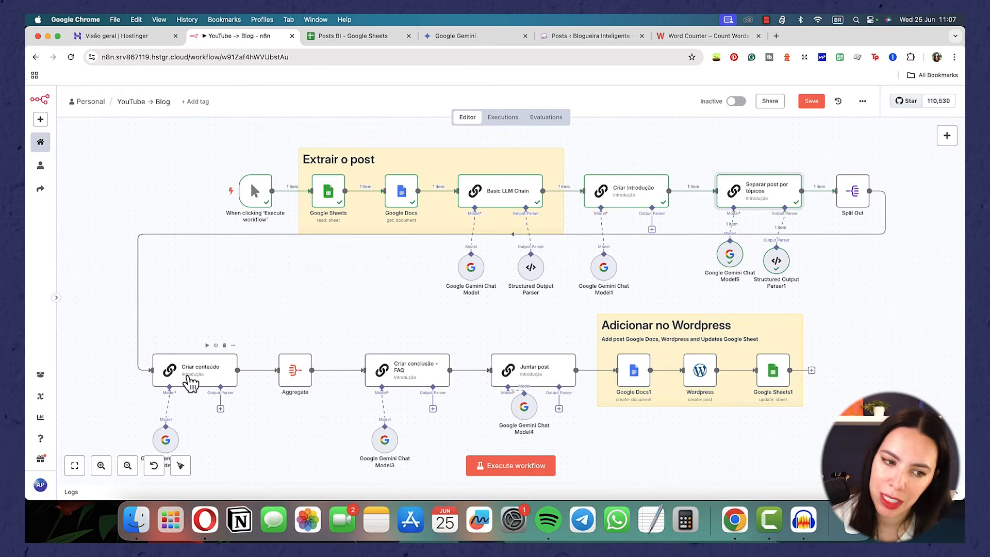
# Open the Criar conteúdo node, execute it, look over the Split Out input and the generated text, and return to the canvas
pyautogui.doubleClick(190, 383)
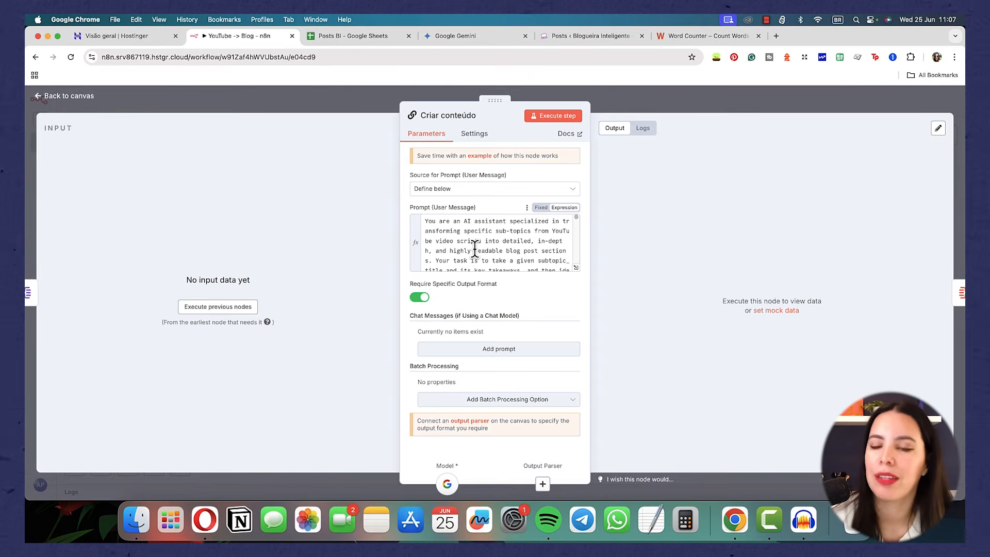
pyautogui.click(562, 118)
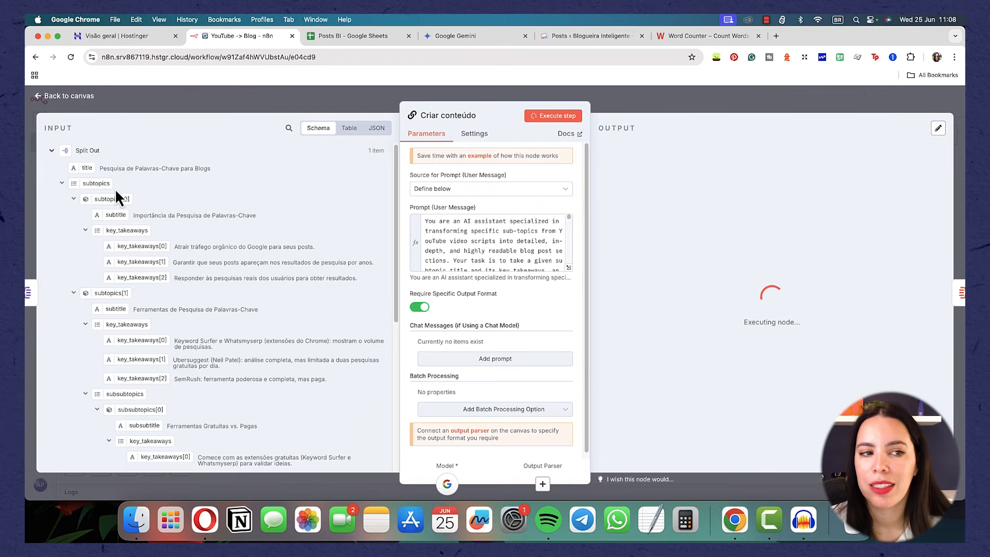
pyautogui.scroll(-10, 676, 273)
pyautogui.scroll(10, 680, 278)
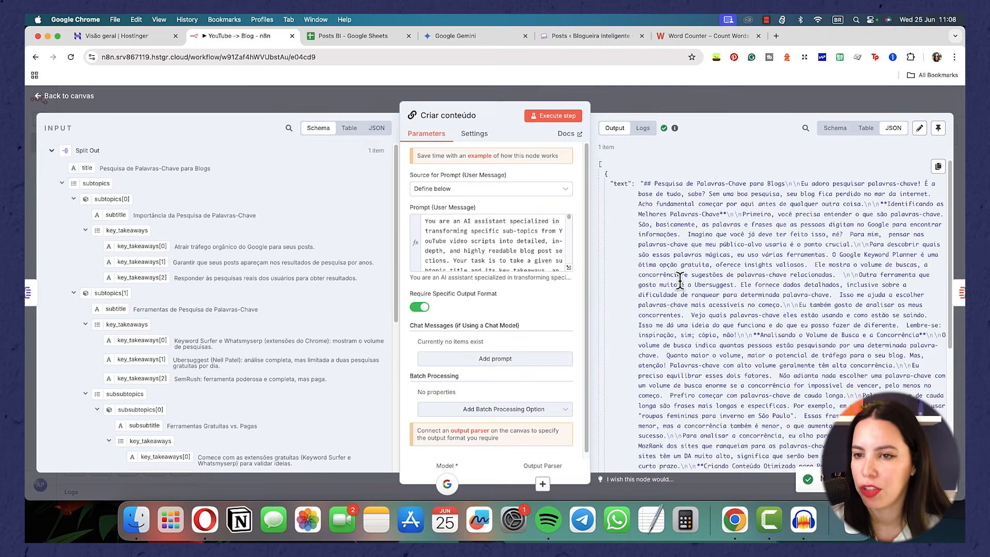
pyautogui.click(66, 97)
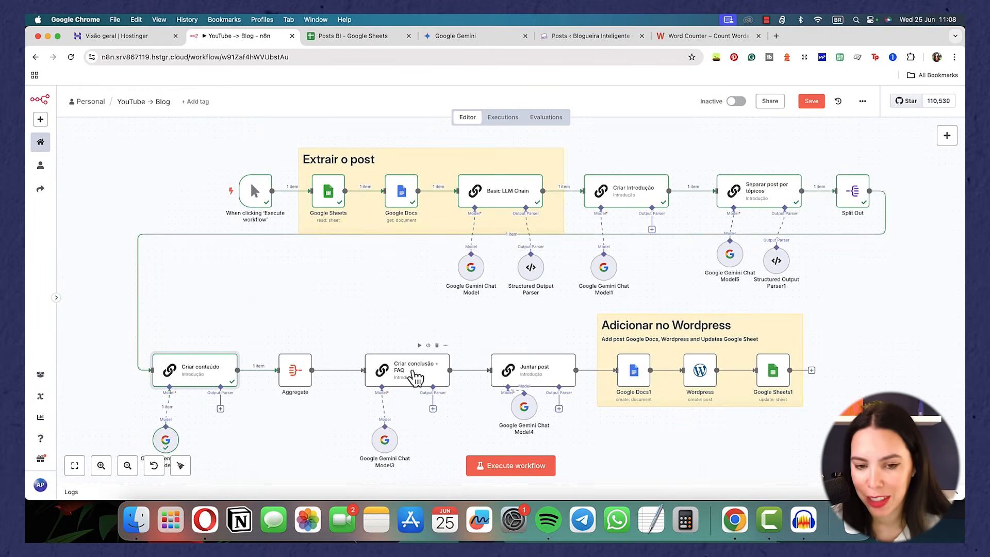
# Load the Criar conclusão + FAQ node's input data, check the Basic LLM Chain conclusion field, execute the node, and return to the canvas
pyautogui.doubleClick(415, 378)
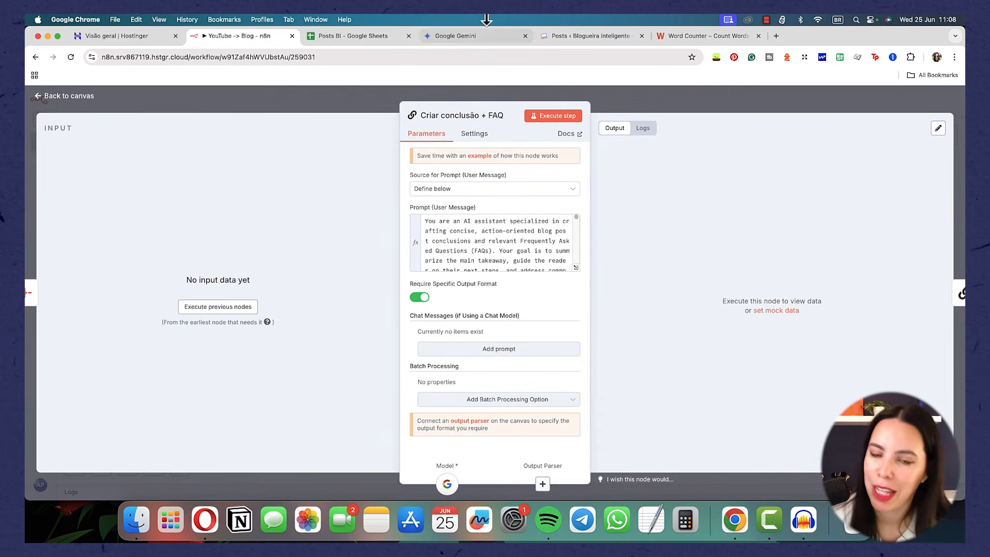
pyautogui.click(218, 306)
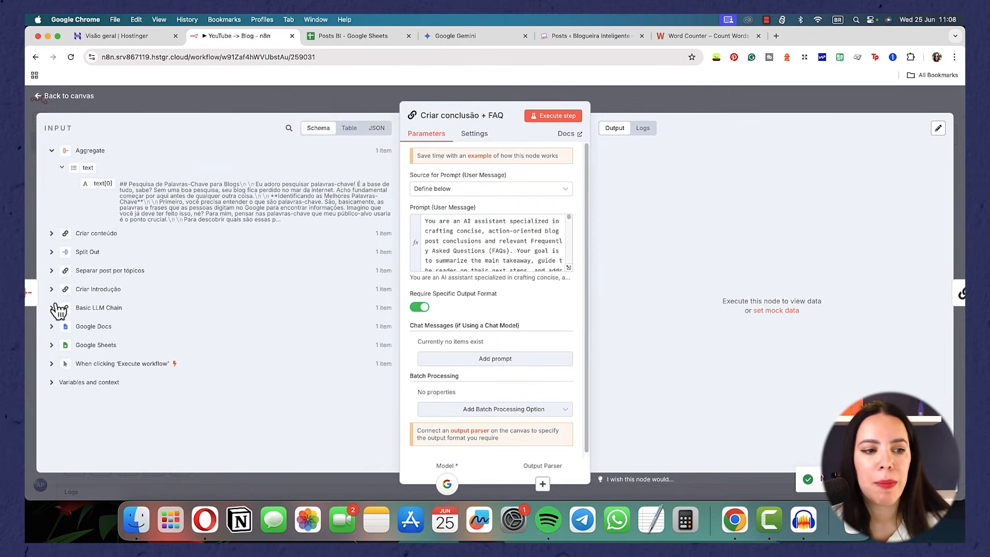
pyautogui.click(51, 308)
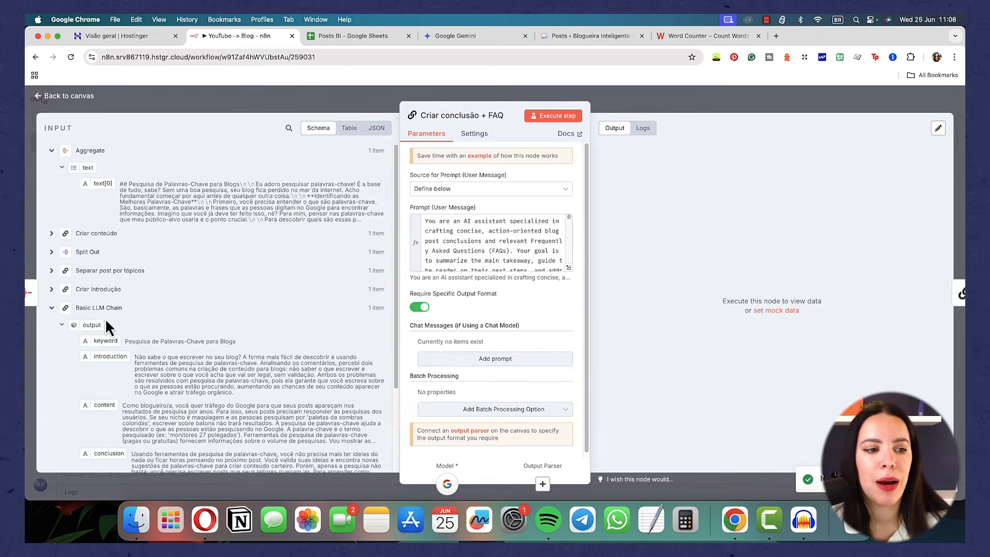
pyautogui.scroll(-3, 134, 320)
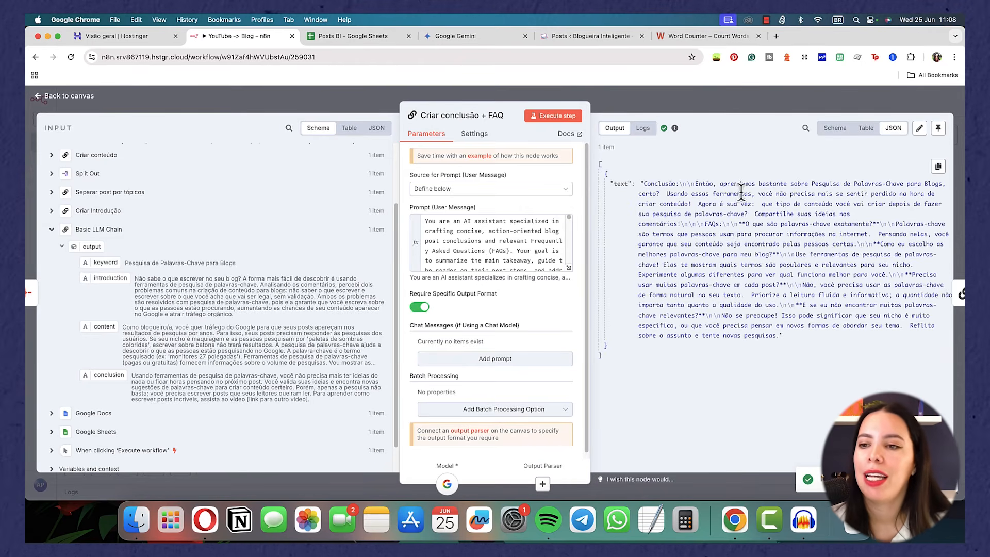
pyautogui.press('Escape')
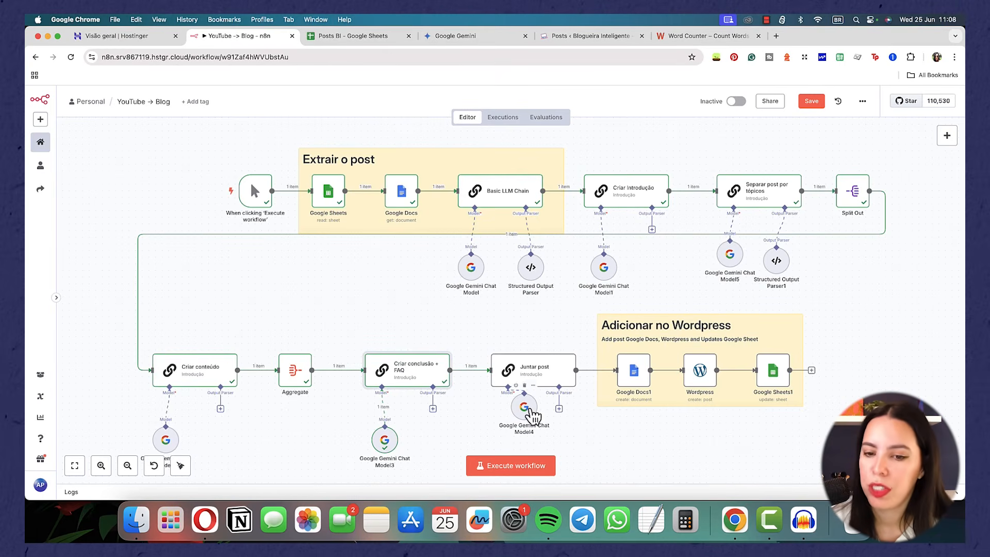
# Move the Google Gemini Chat Model4 node down below the Juntar post node and select Juntar post
pyautogui.moveTo(532, 411); pyautogui.dragTo(518, 443)
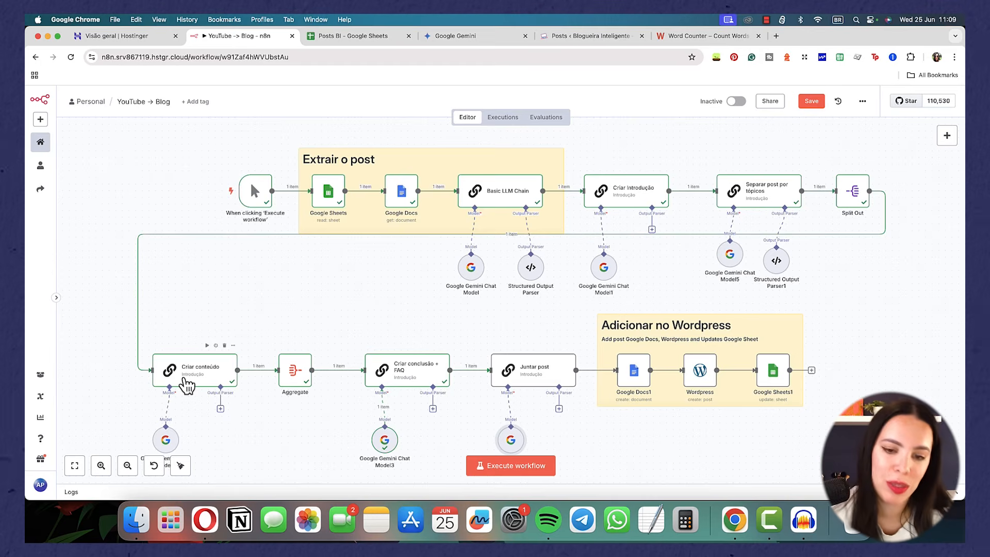
pyautogui.click(519, 371)
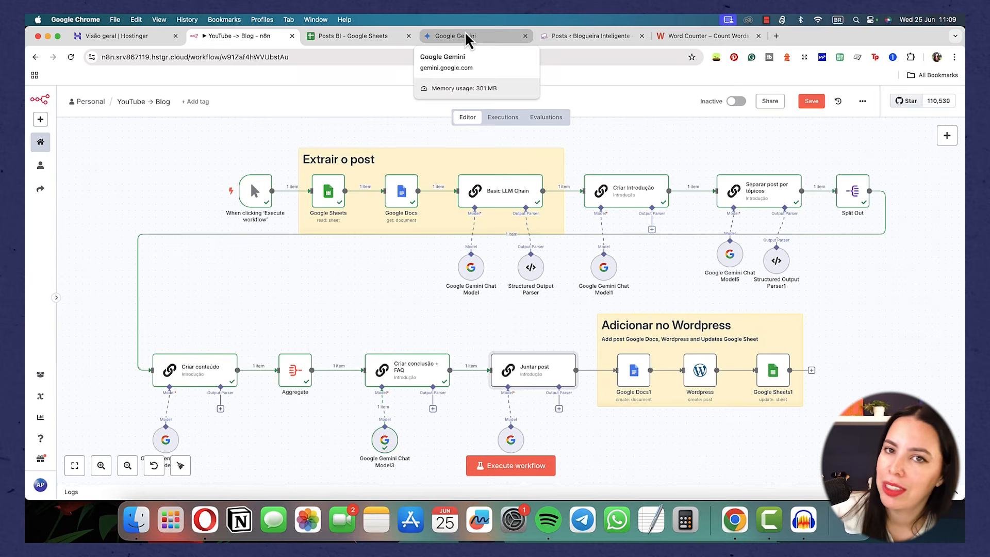
# Open the Juntar post node and examine its prompt instructions for the <h1> title and the HTML heading tags
pyautogui.doubleClick(510, 381)
pyautogui.scroll(-5, 475, 227)
pyautogui.scroll(-5, 445, 227)
pyautogui.scroll(-8, 445, 227)
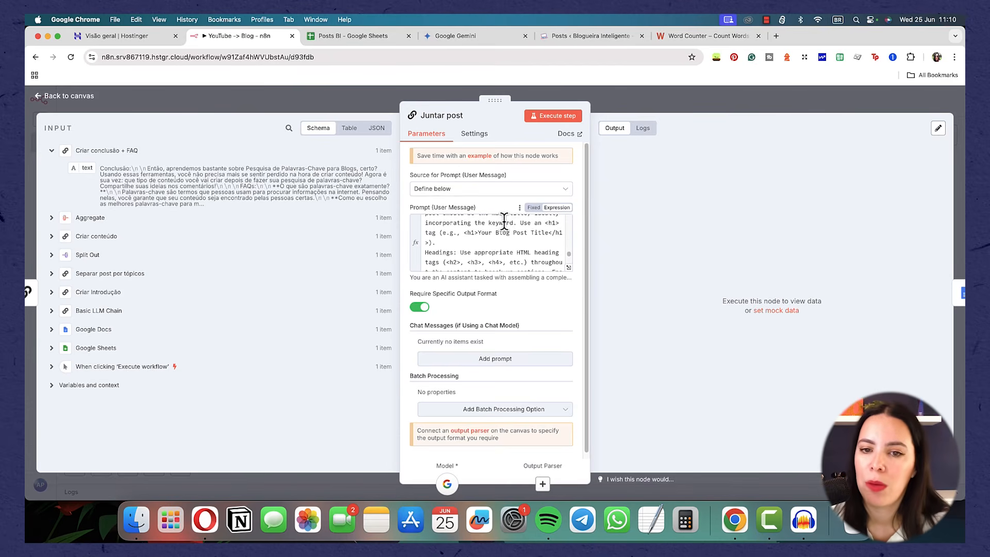
pyautogui.moveTo(478, 233); pyautogui.dragTo(465, 231)
pyautogui.click(464, 232)
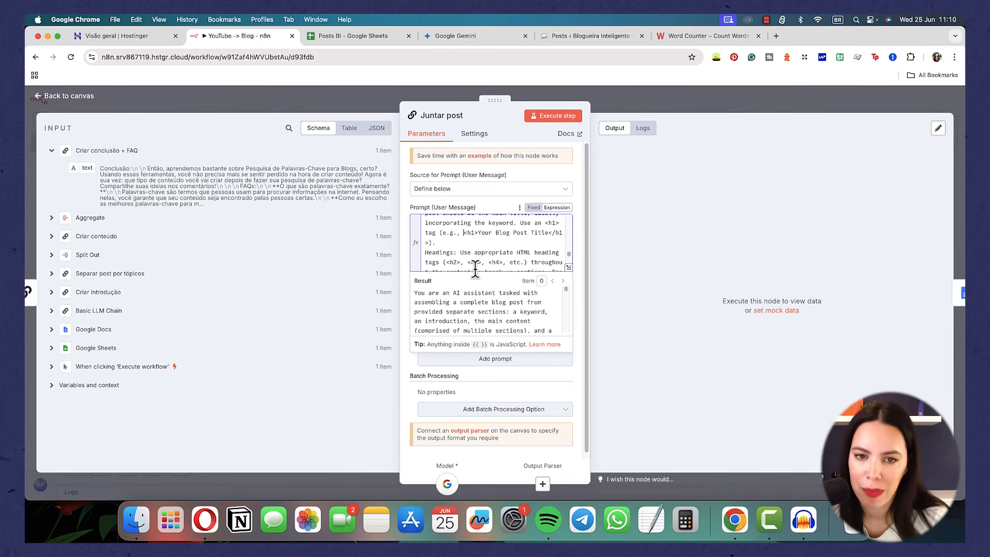
pyautogui.click(489, 242)
# Execute the Juntar post node, check the introduction, content and conclusion references in its prompt, review the HTML output, and return to the canvas
pyautogui.click(566, 116)
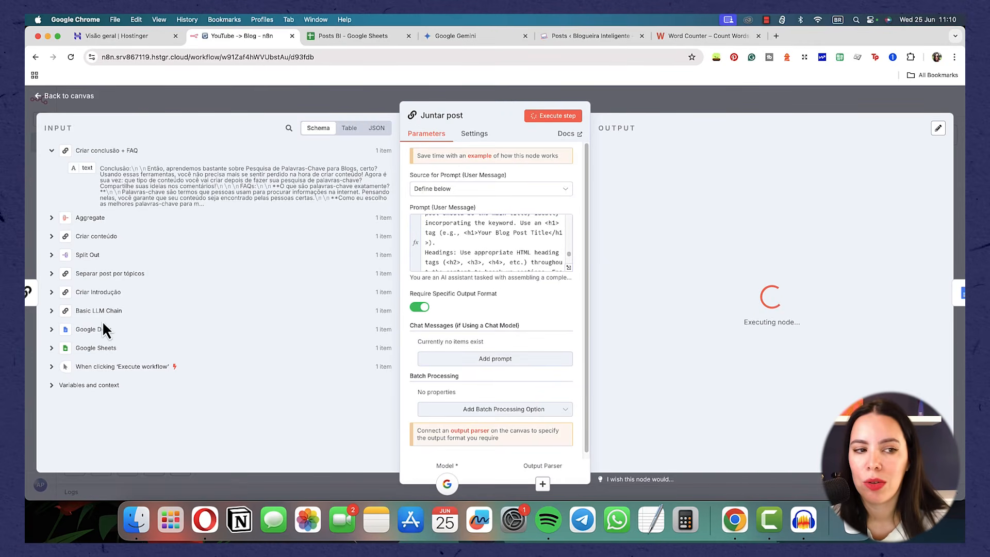
pyautogui.scroll(-3, 489, 264)
pyautogui.scroll(-5, 489, 264)
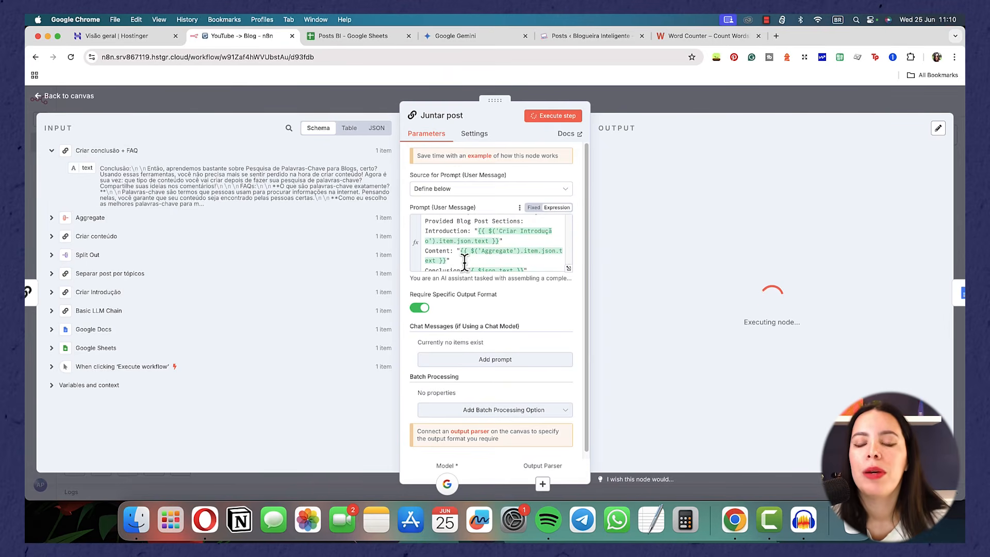
pyautogui.scroll(-1, 487, 261)
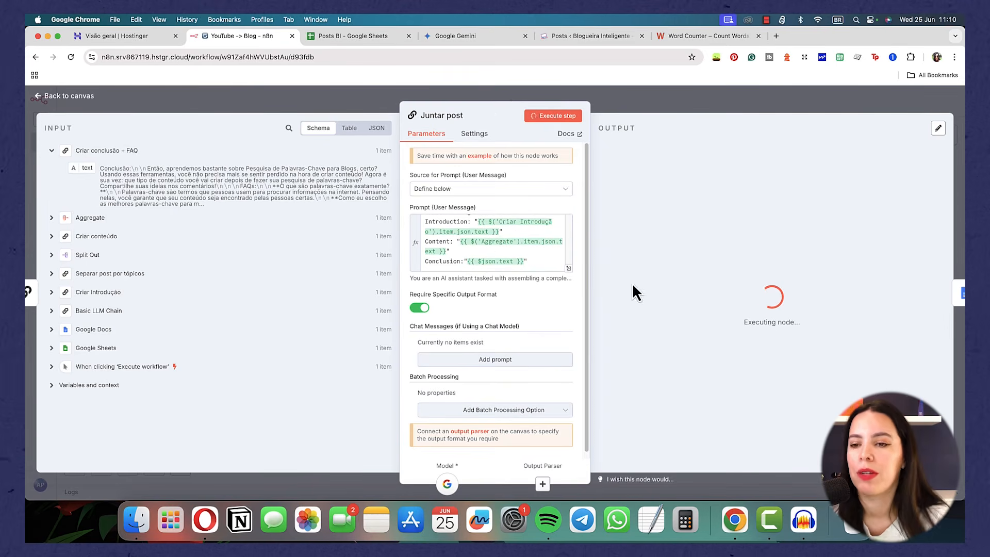
pyautogui.scroll(-3, 676, 213)
pyautogui.scroll(-5, 675, 213)
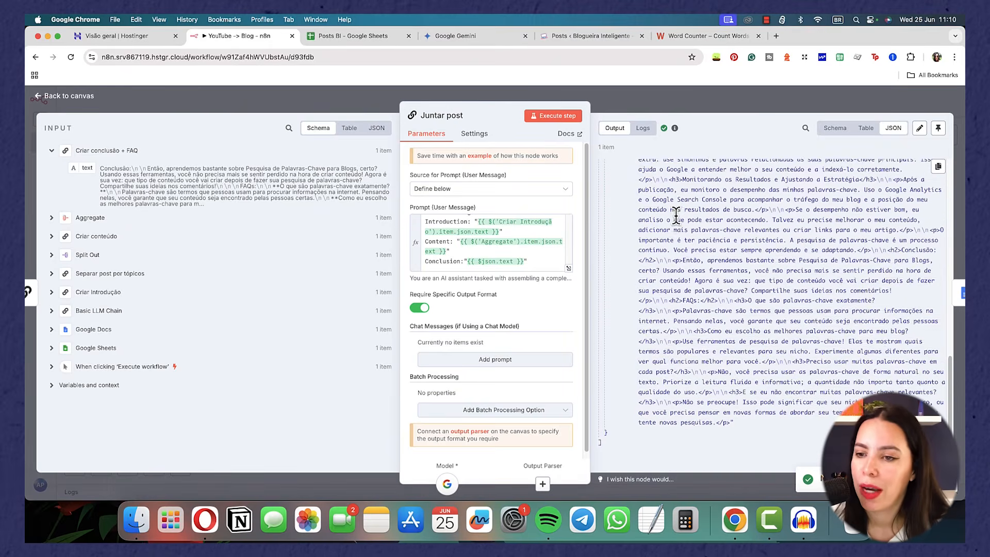
pyautogui.scroll(8, 695, 277)
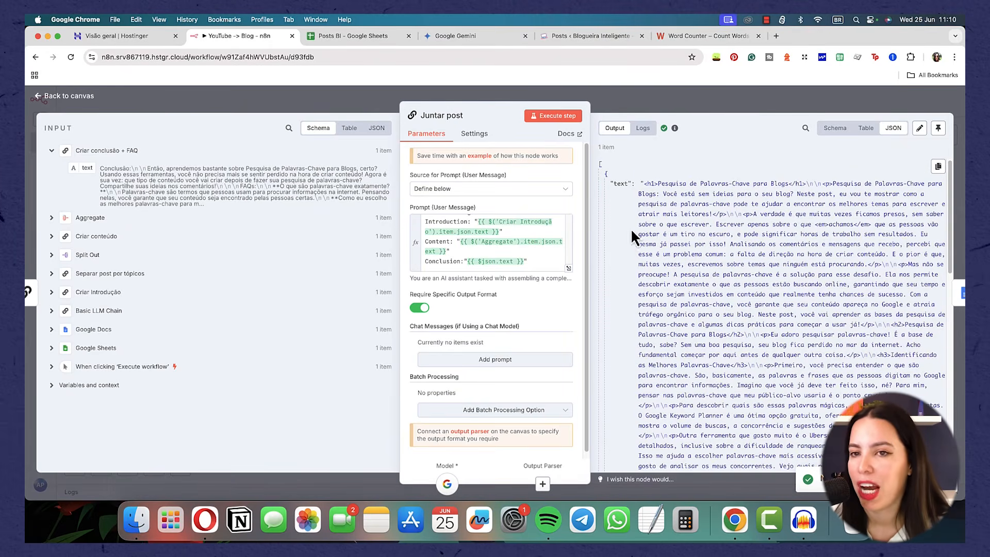
pyautogui.press('Escape')
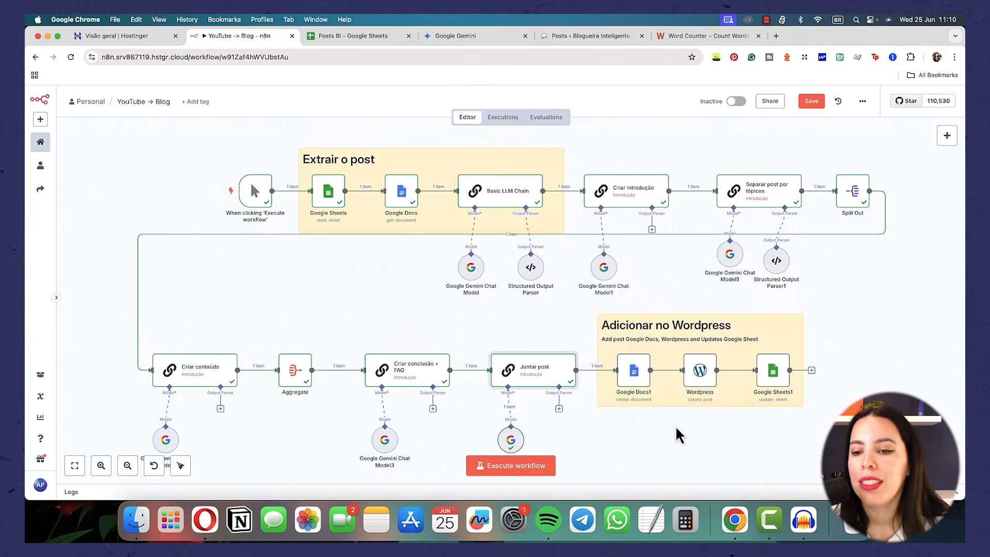
# Execute the Google Docs1 node to create the keyword-titled document in the posts folder, and return to the canvas
pyautogui.doubleClick(631, 367)
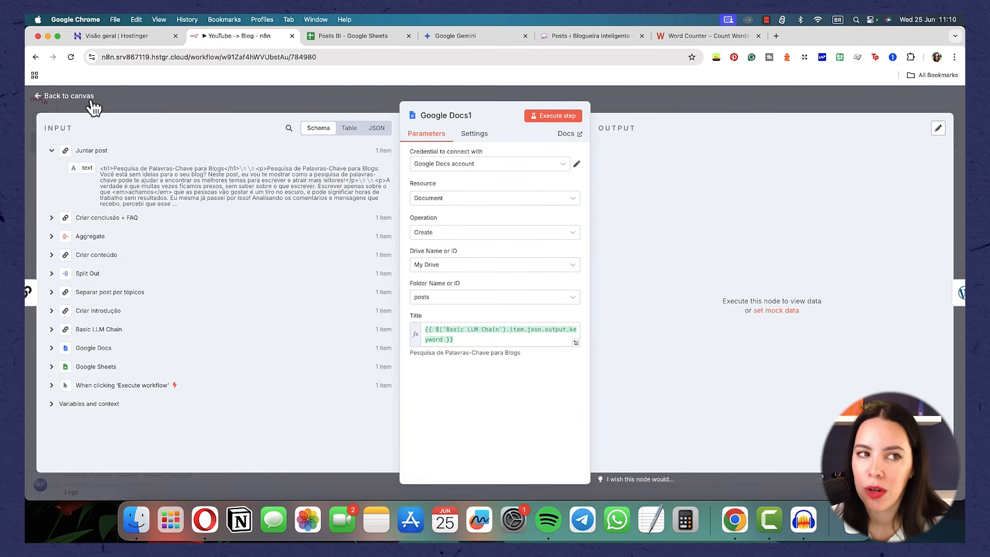
pyautogui.click(550, 116)
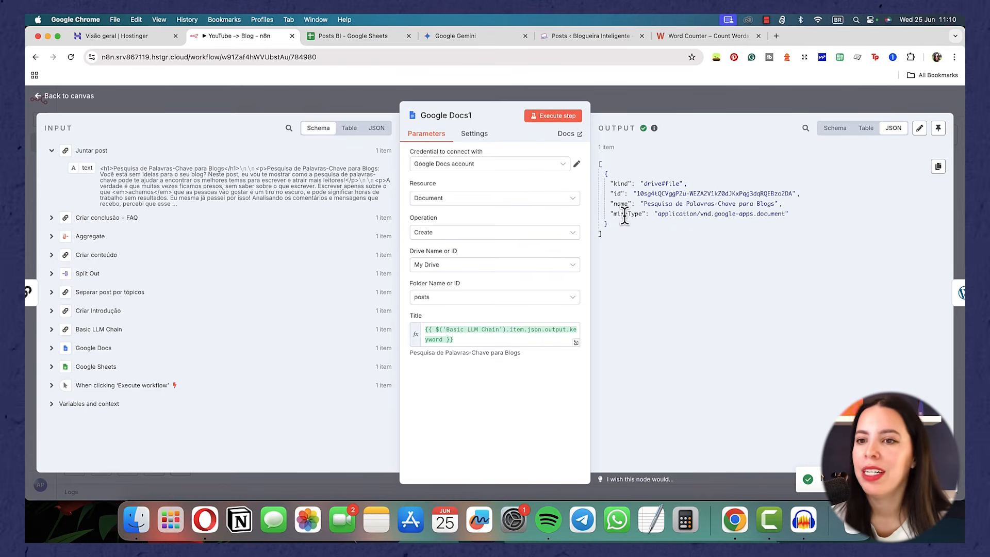
pyautogui.click(84, 97)
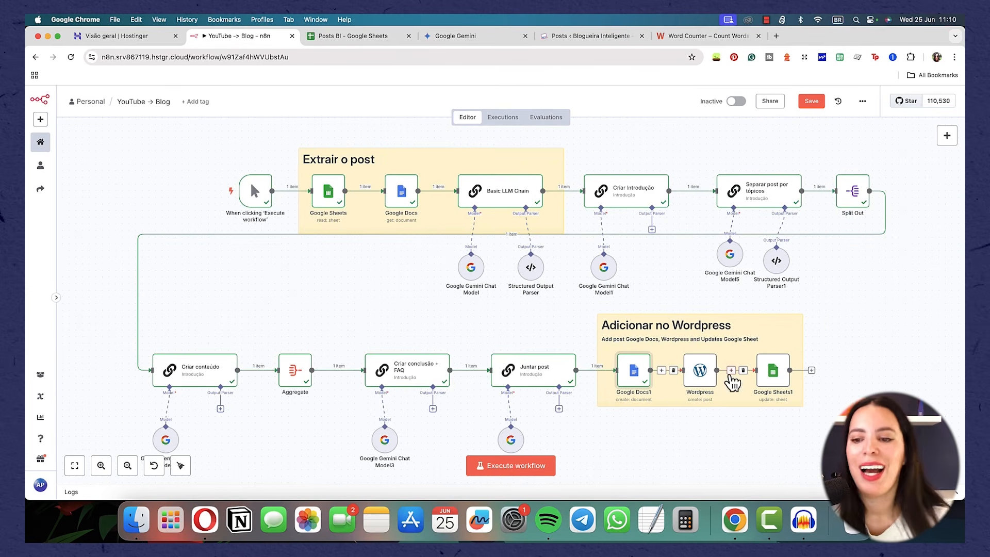
# Execute the Wordpress node to create the draft post, and open the Pesquisa de Palavras-Chave para Blogs draft for editing in WordPress
pyautogui.doubleClick(700, 379)
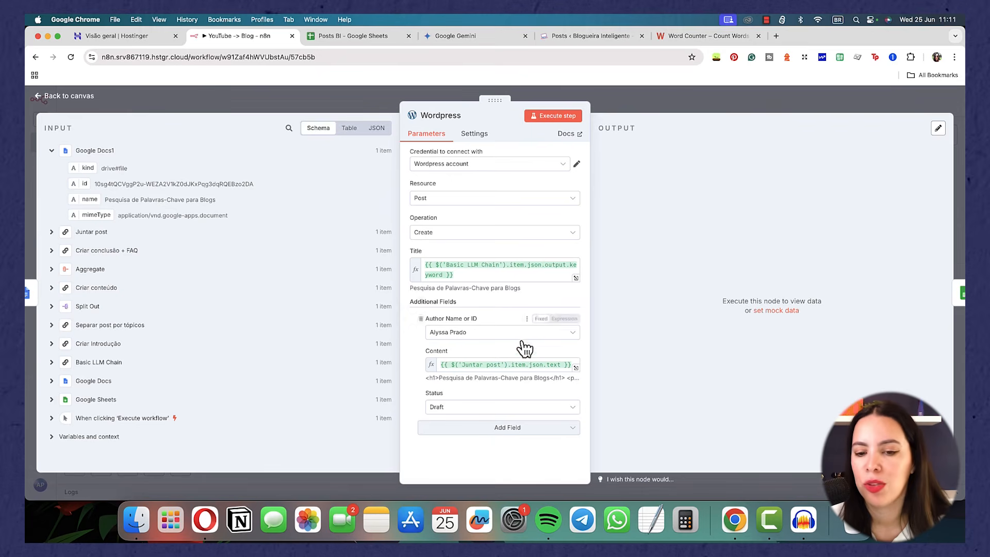
pyautogui.click(553, 116)
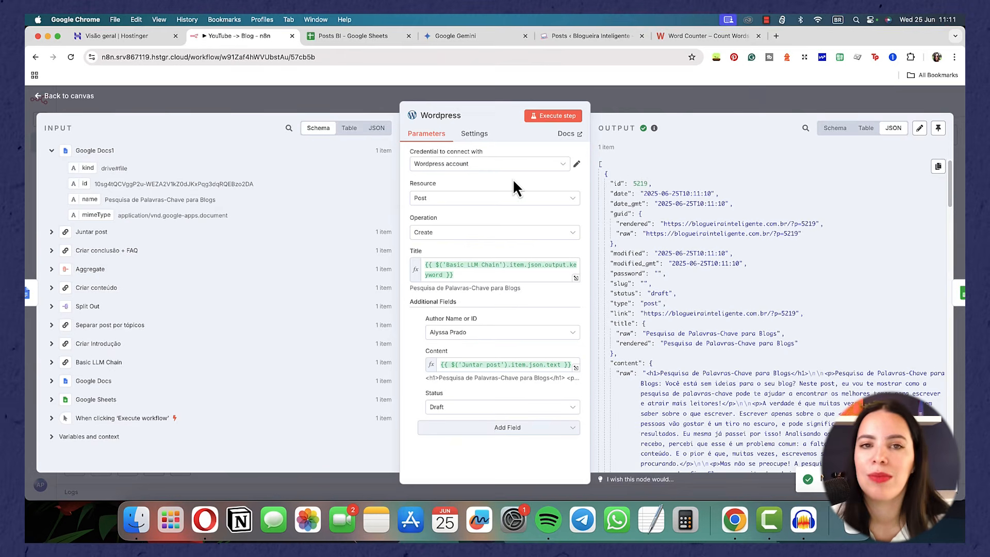
pyautogui.press('super+5')
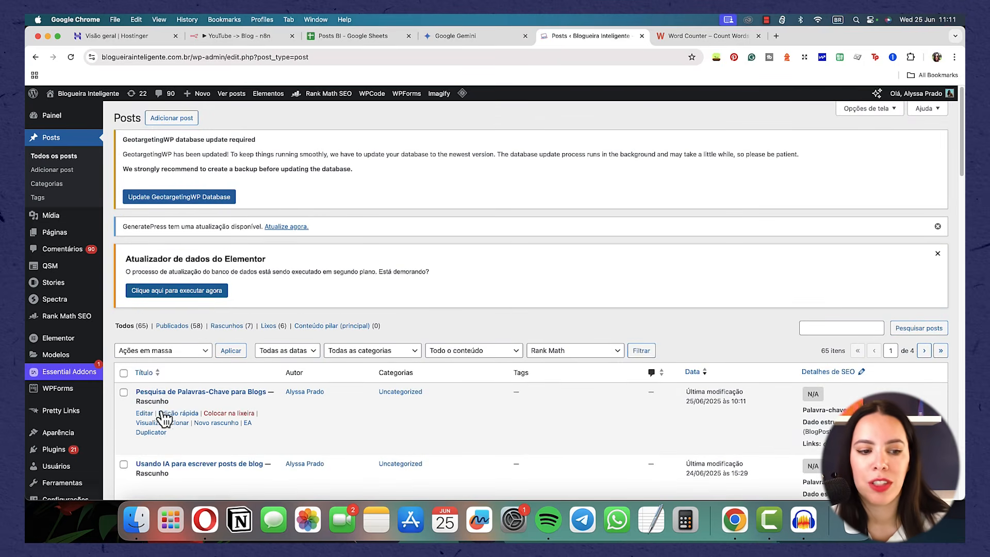
pyautogui.click(145, 412)
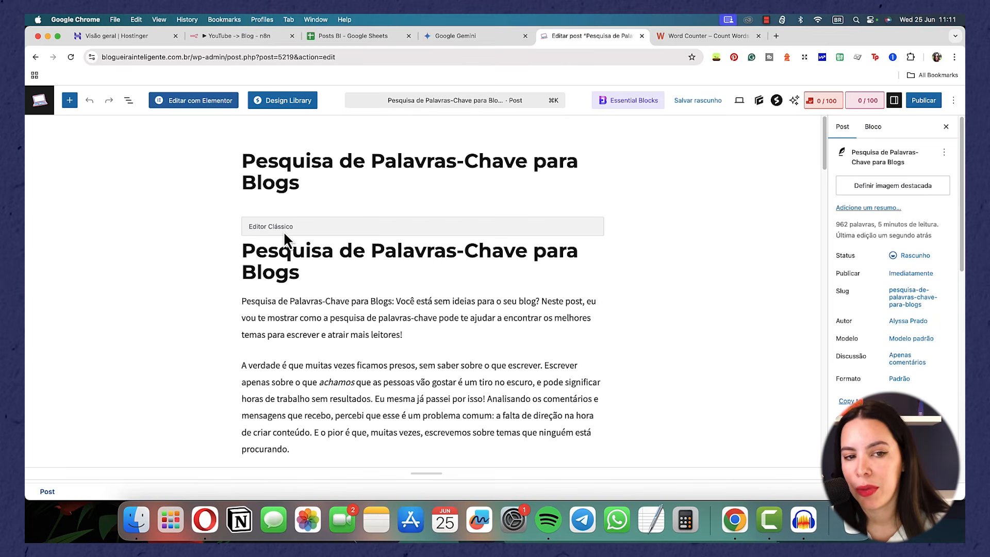
# Convert the post's Editor Clássico block into individual blocks and go back to the start of the post
pyautogui.click(284, 235)
pyautogui.click(363, 202)
pyautogui.scroll(20, 338, 371)
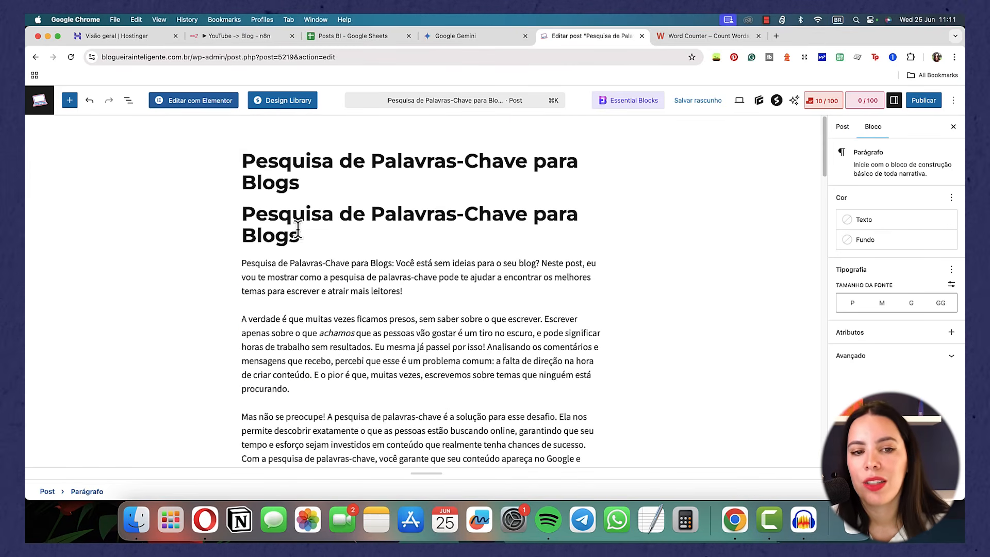
# Delete the duplicate Pesquisa de Palavras-Chave para Blogs heading block beneath the post title
pyautogui.click(336, 238)
pyautogui.moveTo(337, 239); pyautogui.dragTo(236, 220)
pyautogui.press('BackSpace')
pyautogui.press('BackSpace')
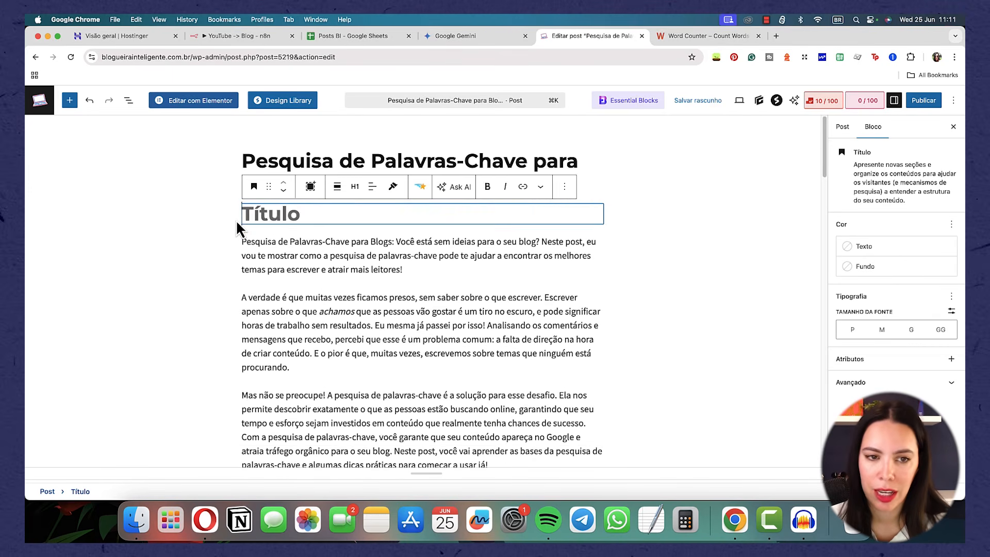
pyautogui.press('BackSpace')
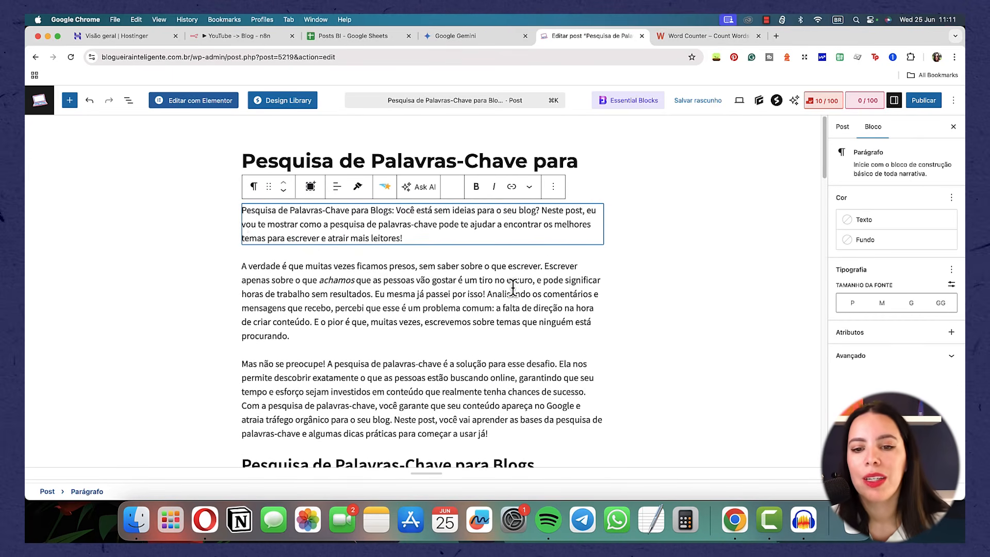
# Review the post's sections, headings, conclusion and FAQs from start to end
pyautogui.scroll(-5, 512, 287)
pyautogui.scroll(-10, 512, 289)
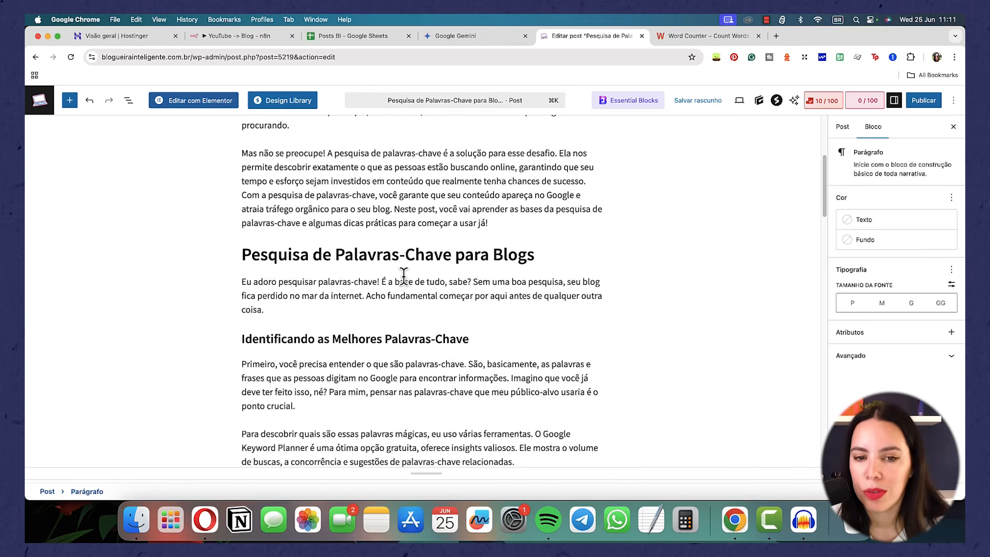
pyautogui.scroll(-13, 402, 277)
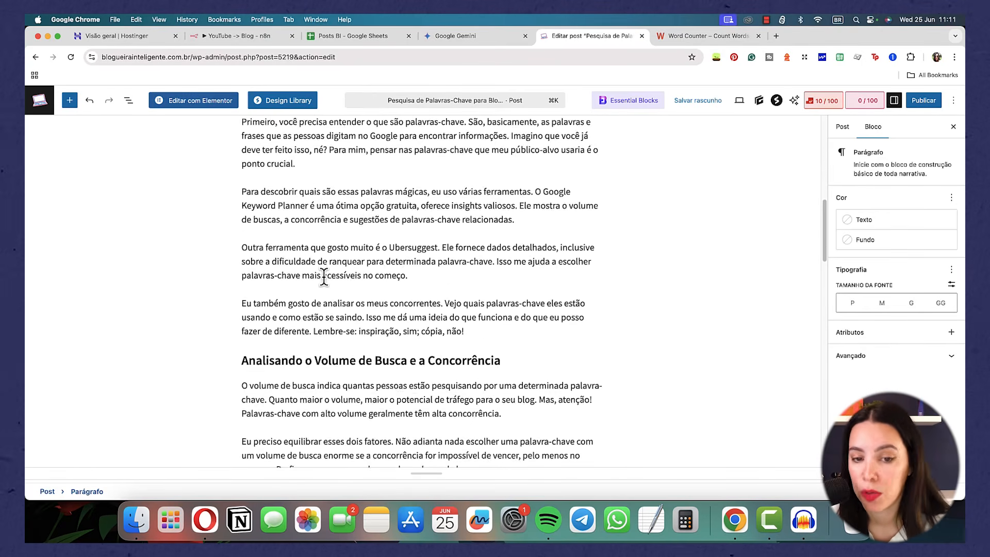
pyautogui.scroll(-12, 324, 277)
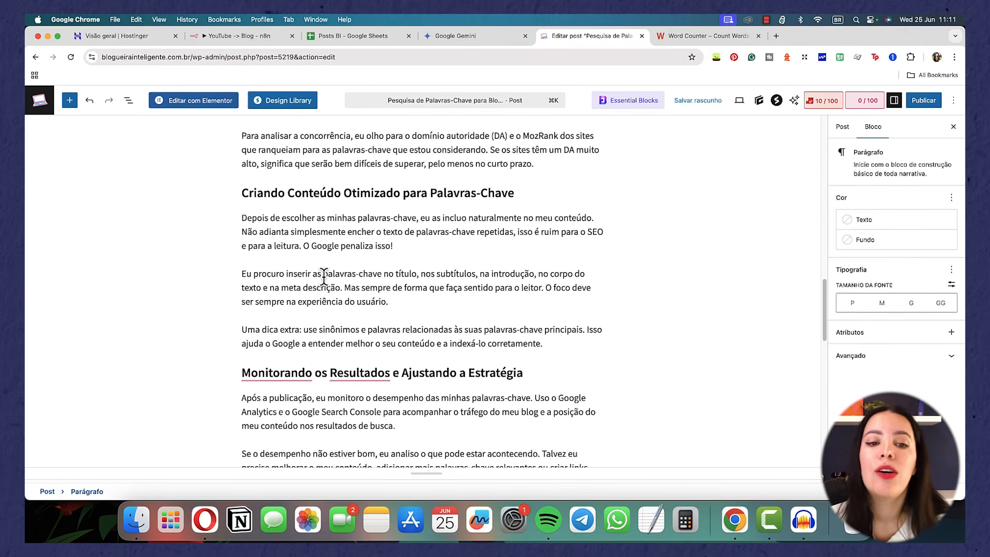
pyautogui.scroll(-14, 324, 277)
pyautogui.scroll(20, 323, 277)
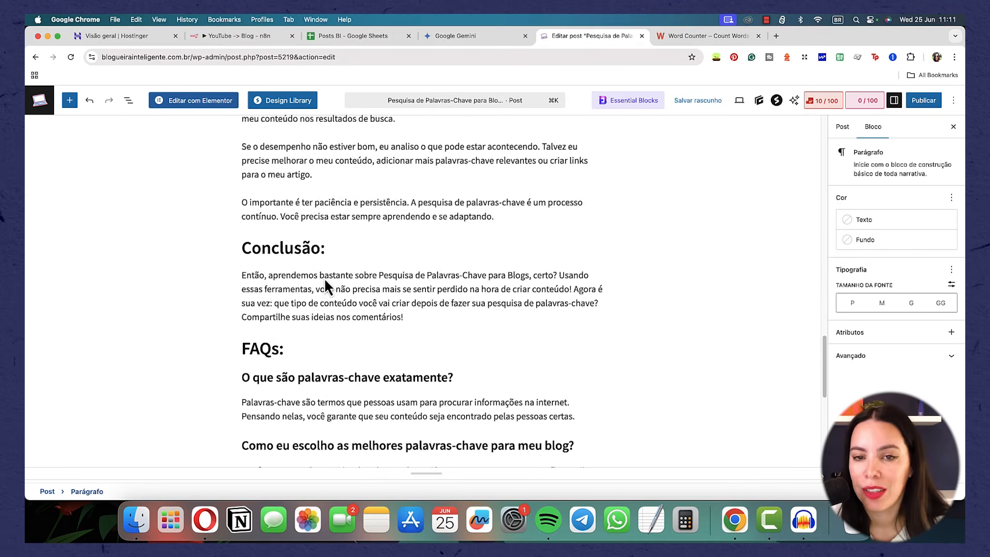
# Recheck the Pesquisa de Palavras-Chave para Blogs post from the conclusion to the introduction, including the post details and keyword sections
pyautogui.scroll(2, 324, 277)
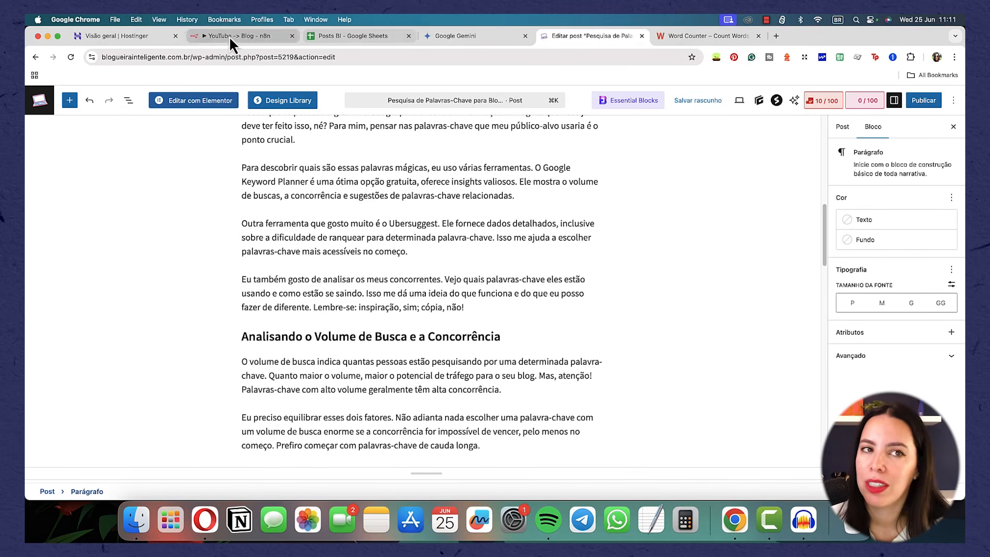
pyautogui.scroll(7, 398, 361)
pyautogui.scroll(12, 396, 361)
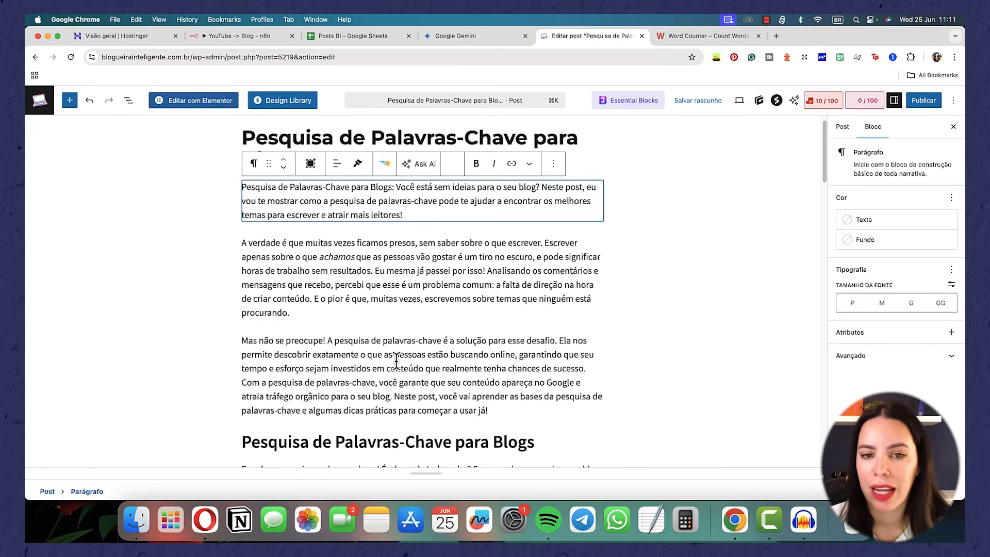
pyautogui.click(683, 258)
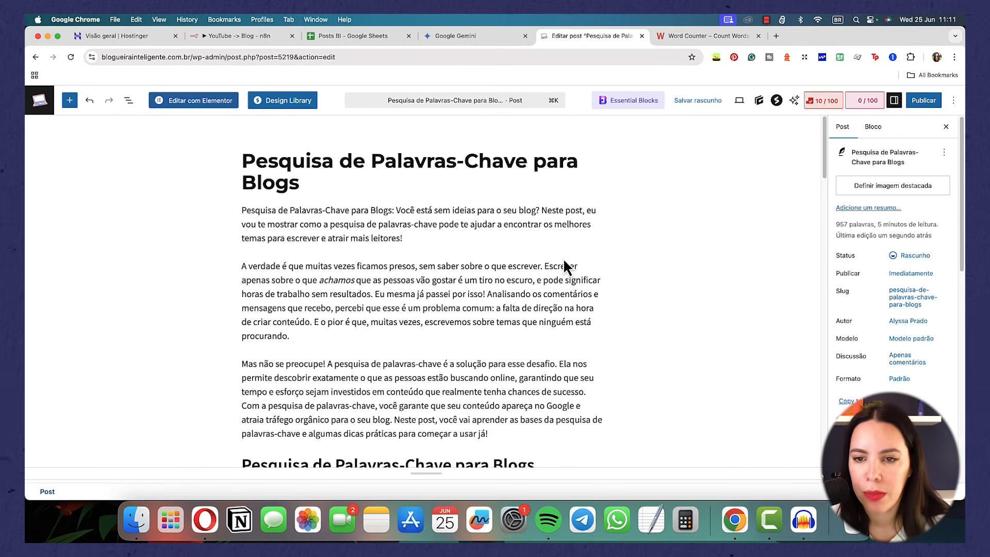
pyautogui.scroll(-4, 420, 256)
pyautogui.scroll(-20, 420, 263)
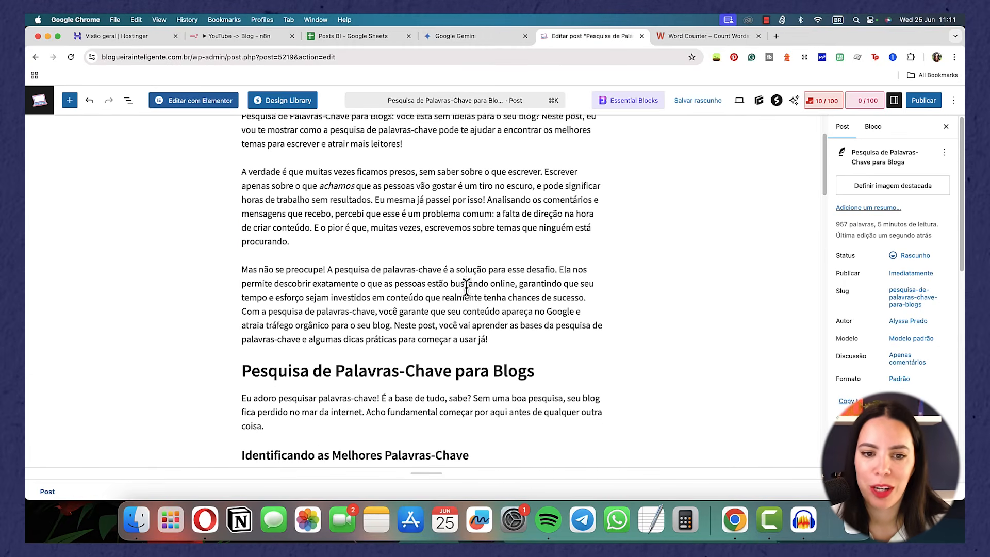
pyautogui.scroll(-12, 469, 291)
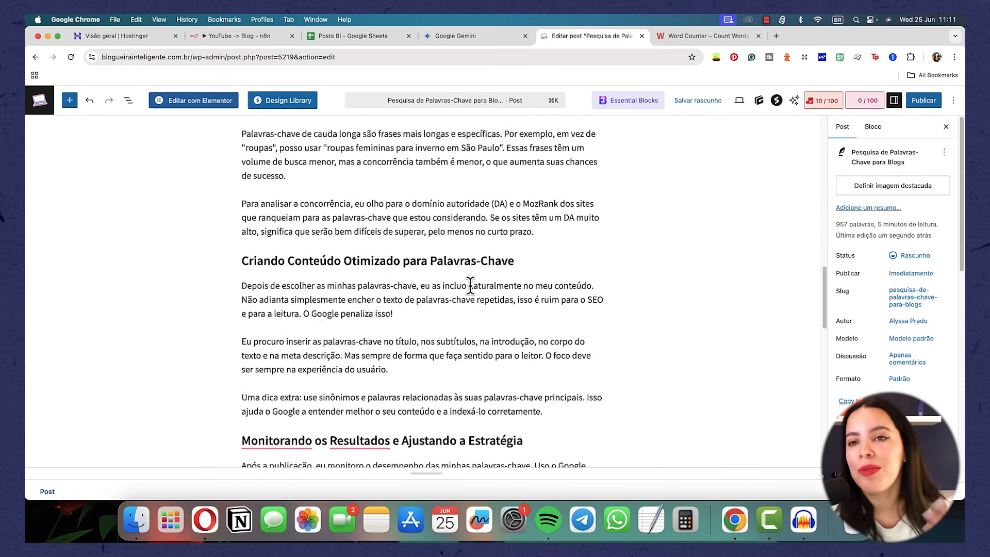
pyautogui.scroll(20, 471, 286)
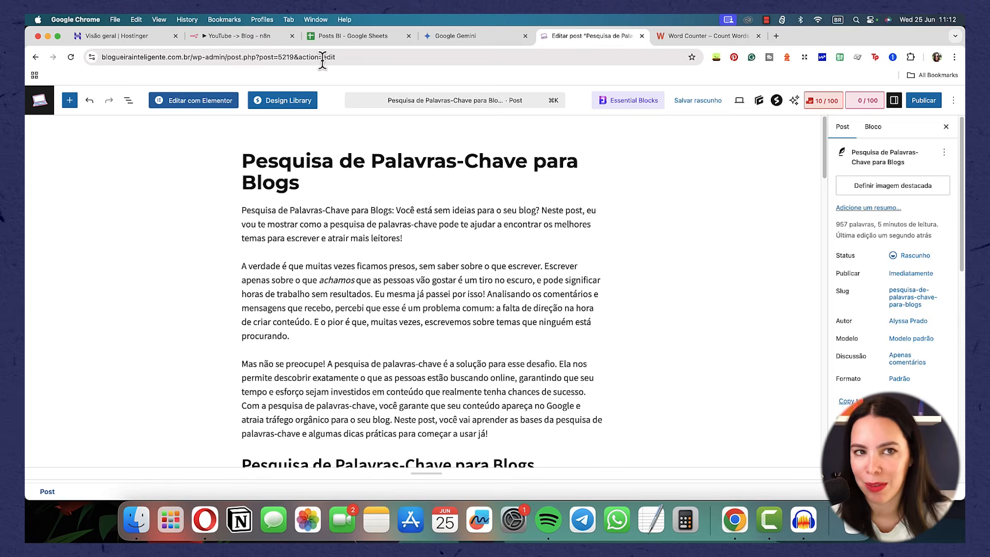
# Execute the Google Sheets1 update node in n8n and check the processed row's status in the Posts BI spreadsheet
pyautogui.click(240, 35)
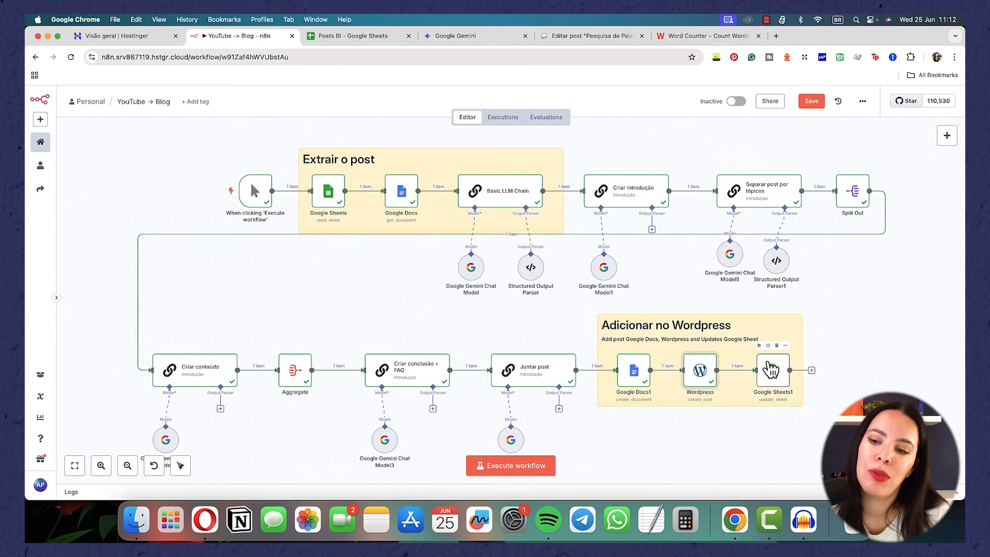
pyautogui.click(759, 346)
pyautogui.click(341, 36)
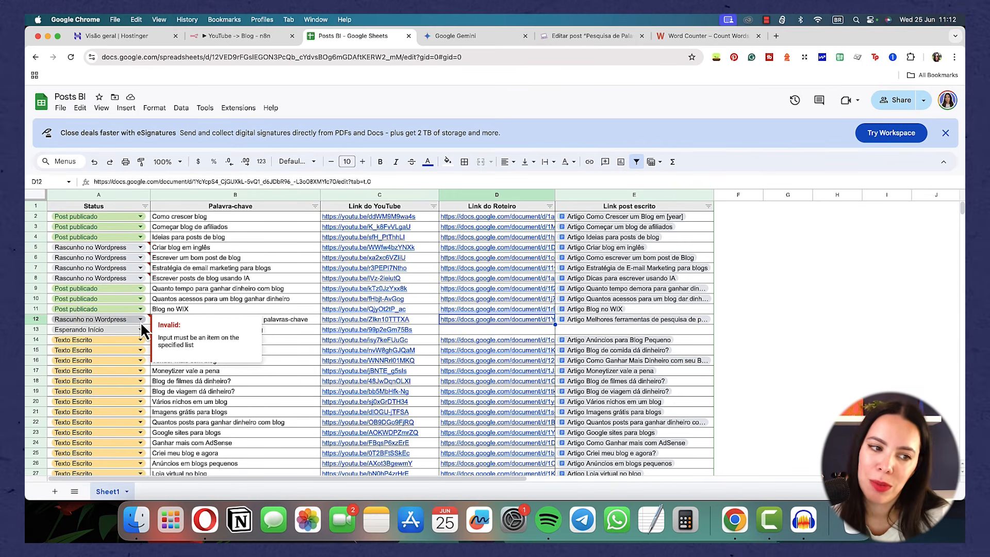
pyautogui.click(277, 342)
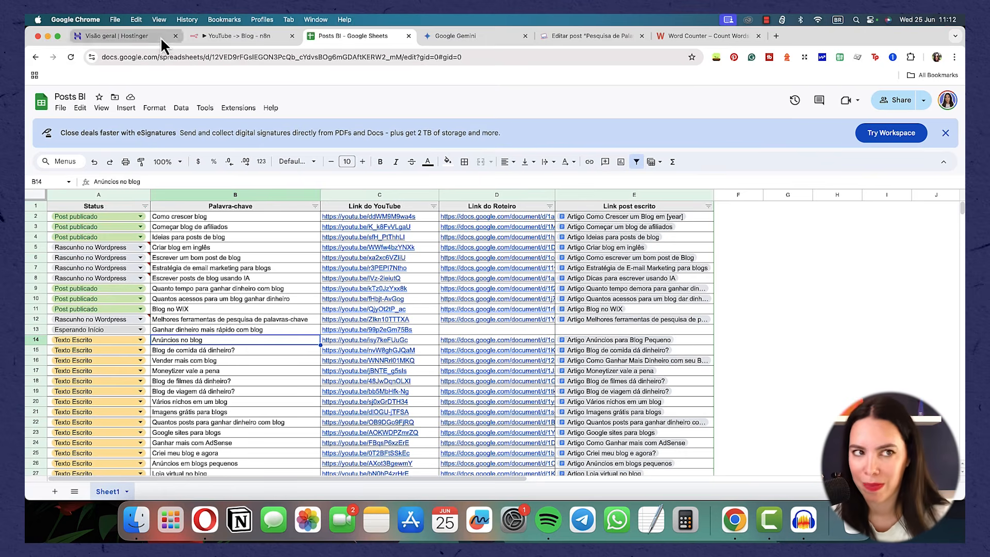
# Run the entire YouTube → Blog workflow in n8n and follow the node progress with the execution logs open
pyautogui.click(221, 34)
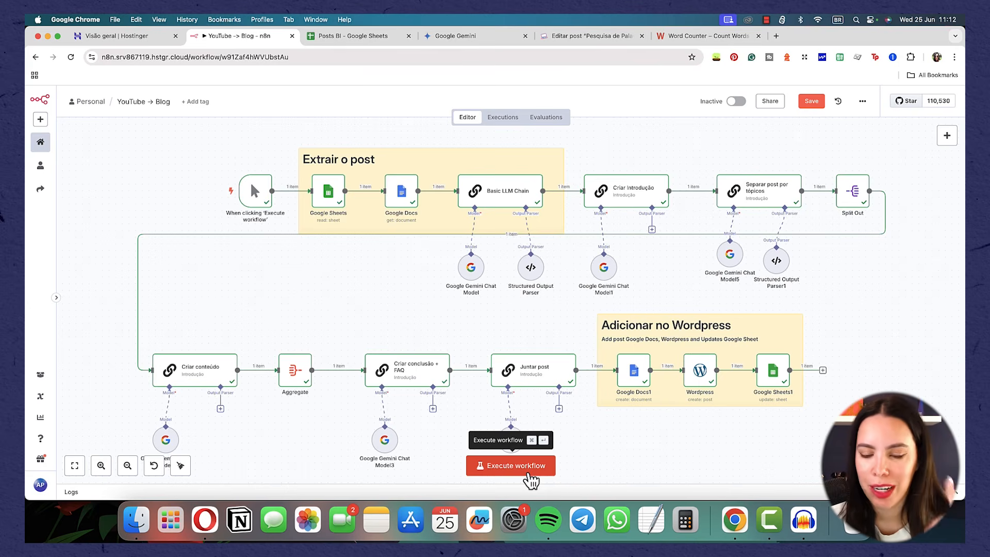
pyautogui.click(531, 481)
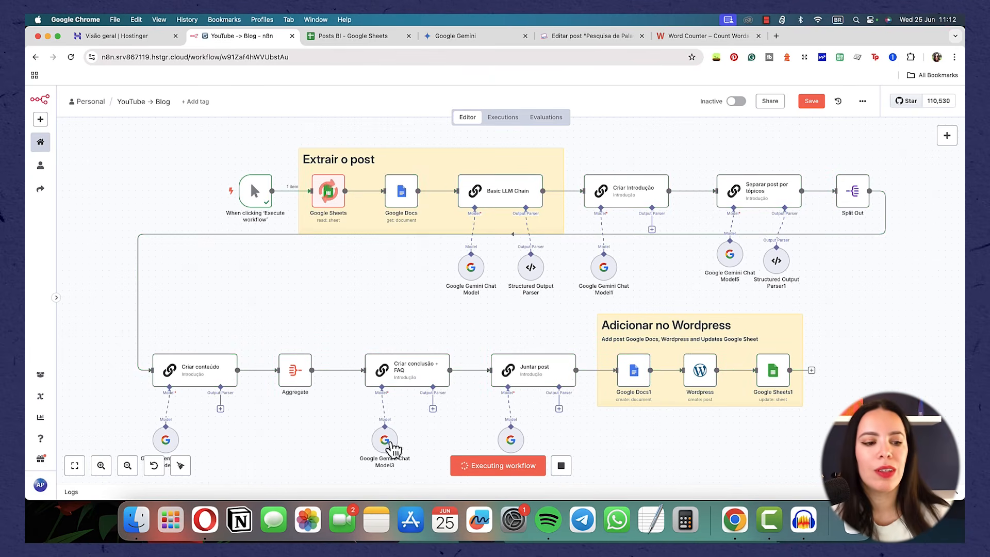
pyautogui.click(193, 493)
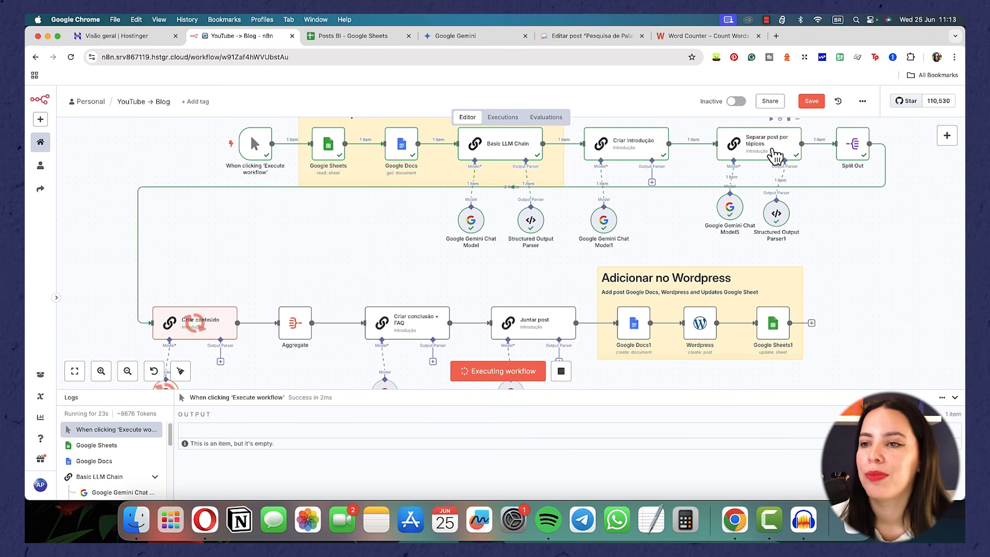
pyautogui.scroll(-1, 259, 309)
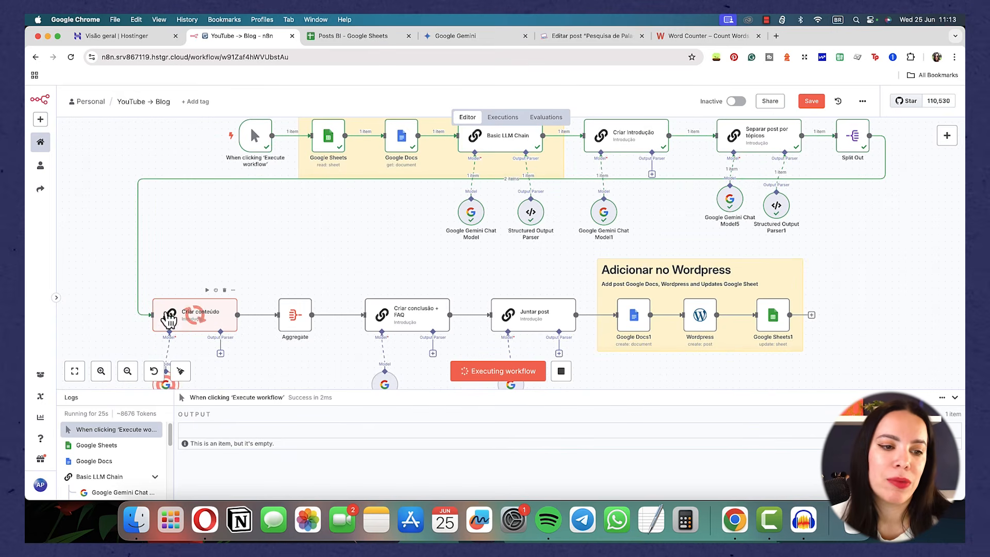
pyautogui.scroll(-1, 239, 326)
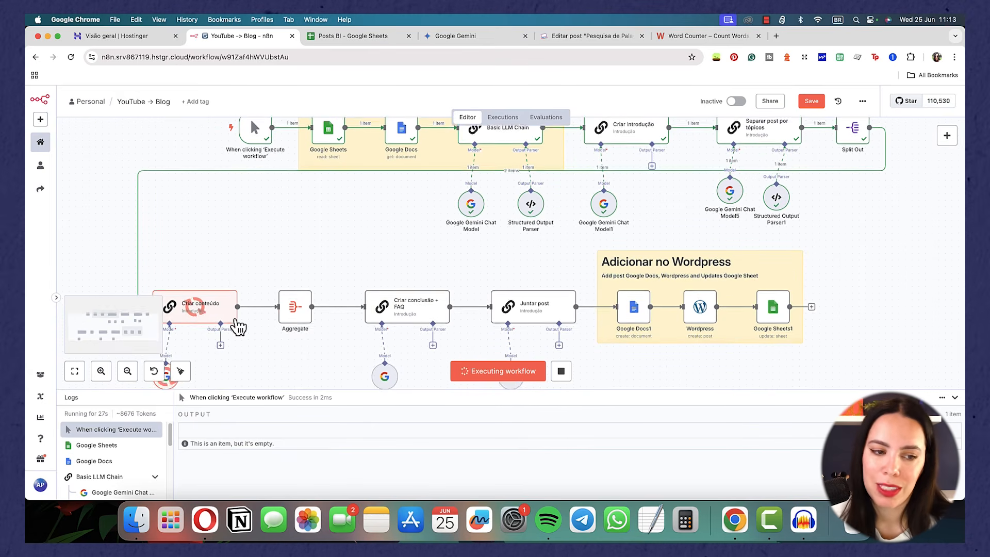
pyautogui.scroll(-1, 237, 322)
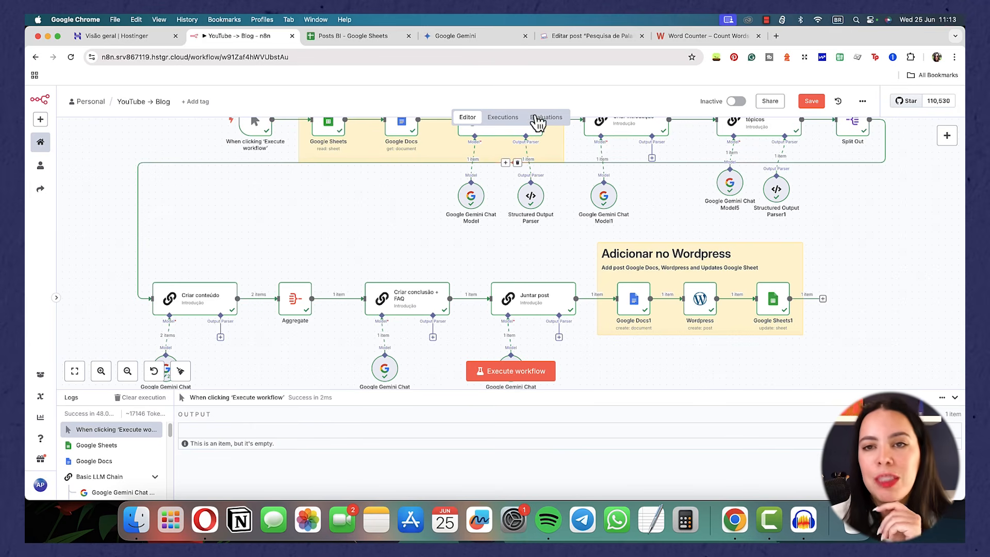
# Go to the WordPress posts list and open the Monetizando Blogs com Anúncios draft for editing
pyautogui.click(553, 40)
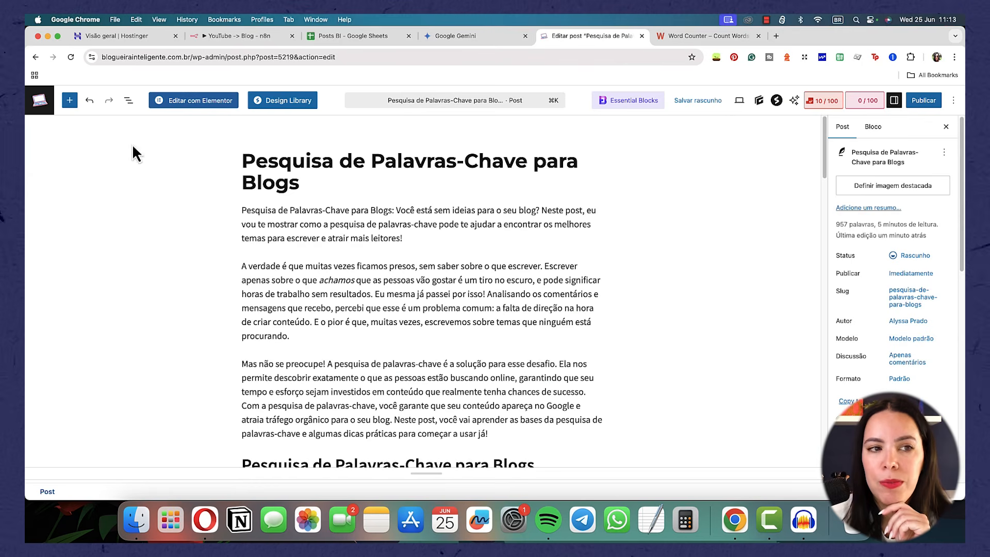
pyautogui.click(41, 103)
pyautogui.click(515, 211)
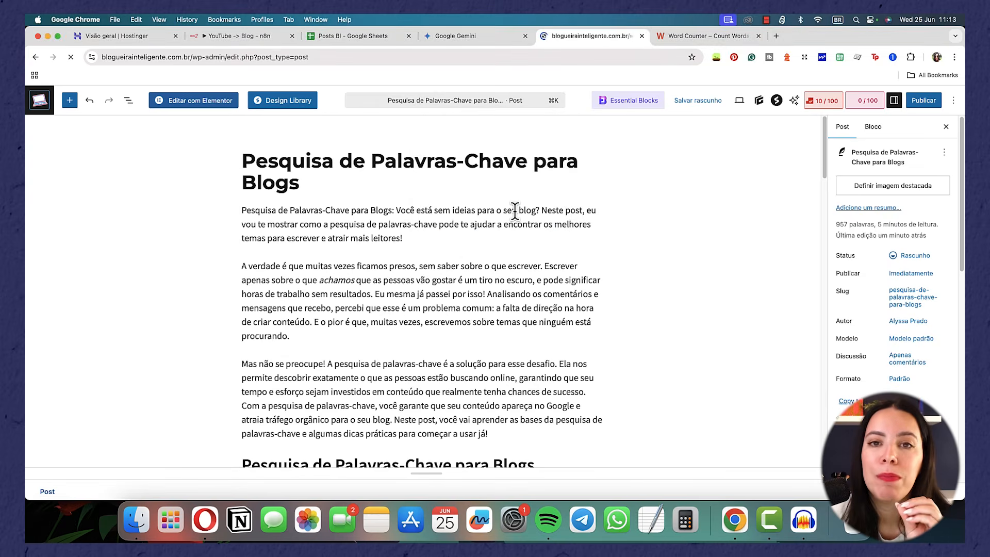
pyautogui.scroll(-1, 236, 343)
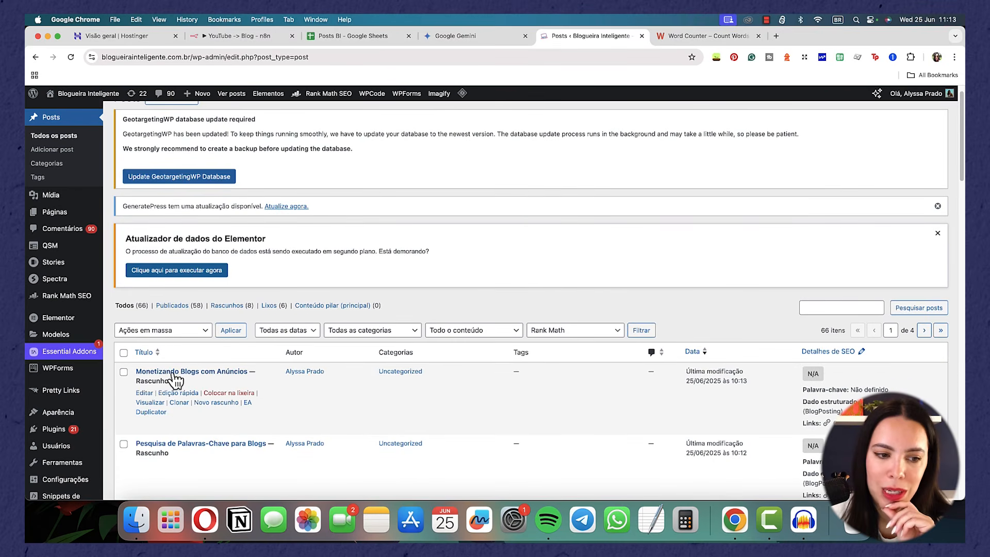
pyautogui.click(145, 393)
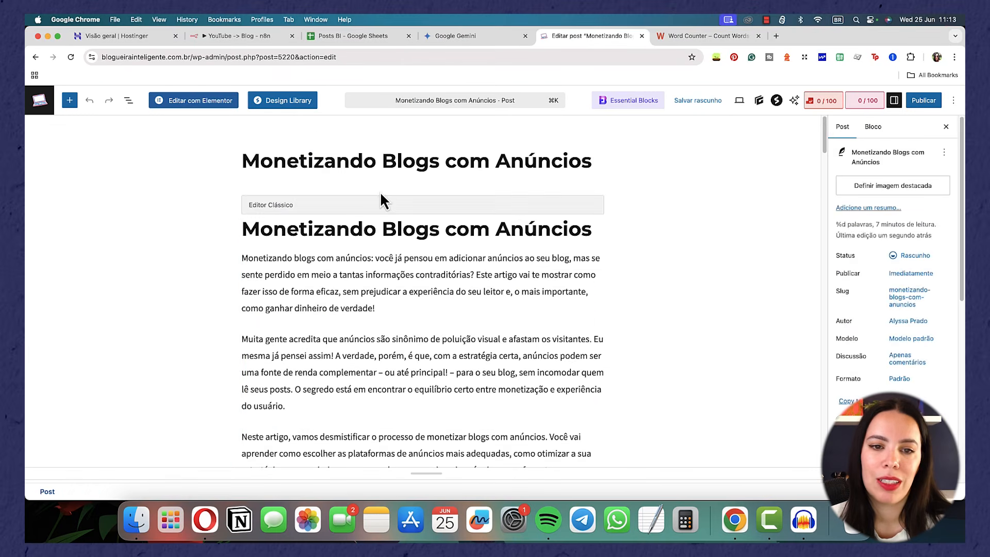
# Convert the Monetizando Blogs com Anúncios post's Editor Clássico block into individual blocks and return to the introduction
pyautogui.click(379, 204)
pyautogui.click(388, 187)
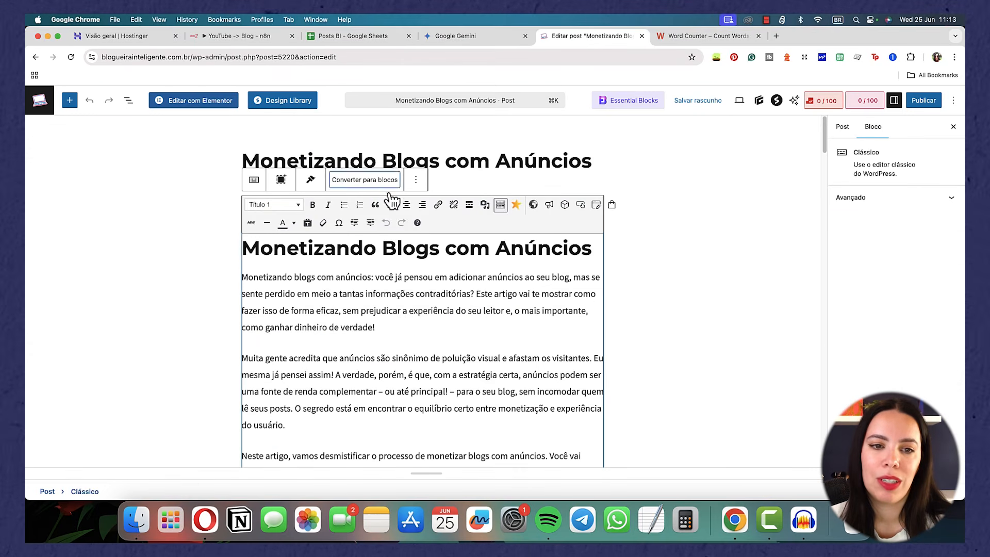
pyautogui.scroll(20, 466, 288)
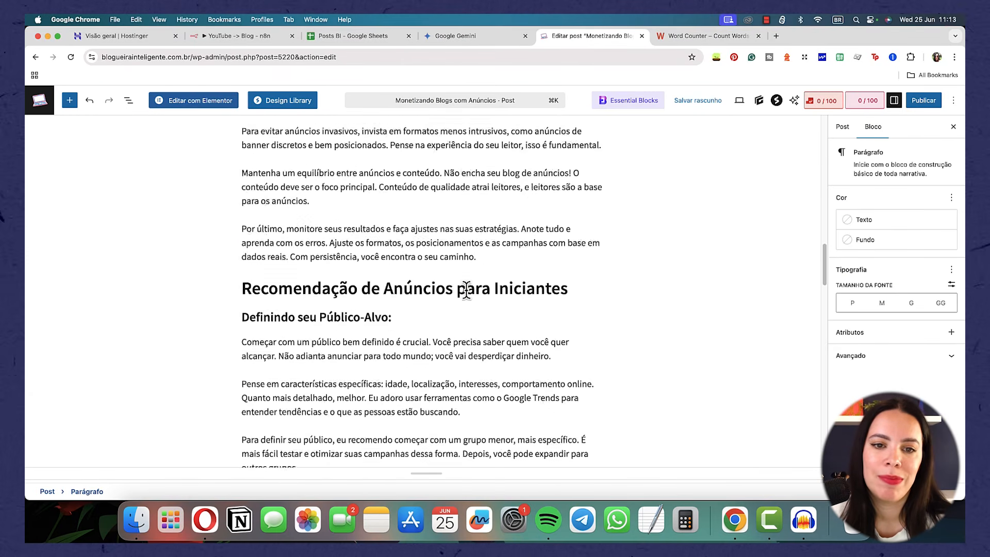
pyautogui.scroll(10, 467, 289)
# Review the Monetizando Blogs com Anúncios post's introduction, section headings and paragraphs, and return to its title
pyautogui.scroll(-8, 468, 294)
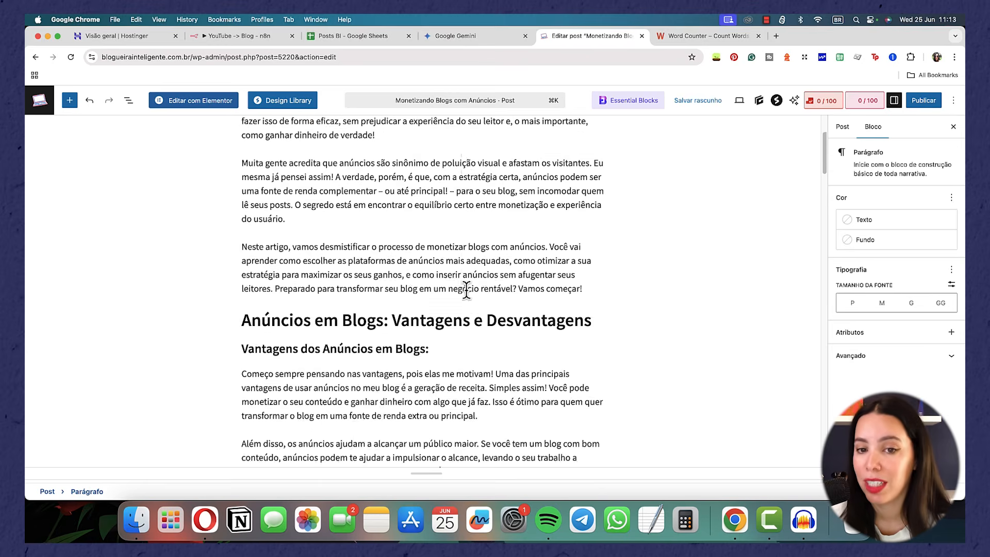
pyautogui.scroll(-15, 468, 297)
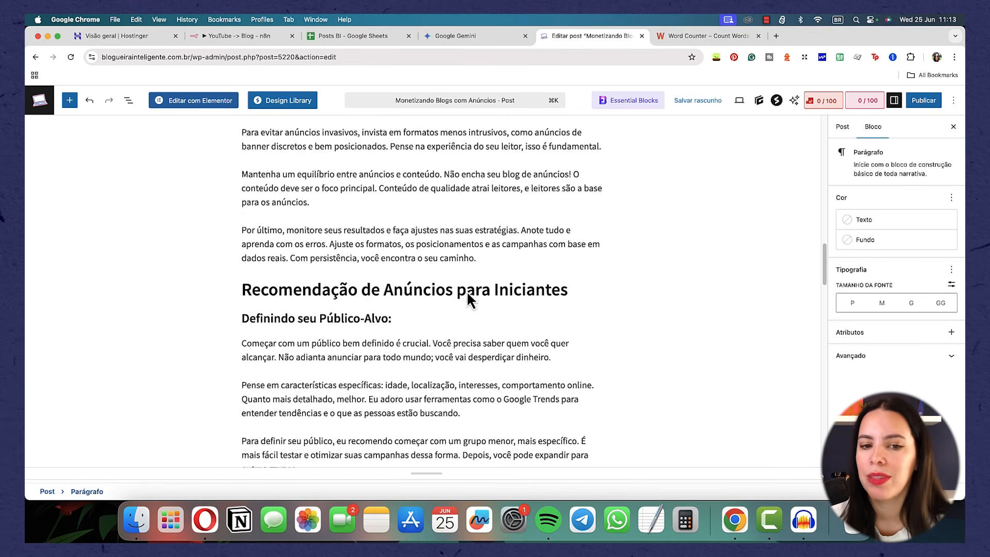
pyautogui.scroll(-15, 466, 290)
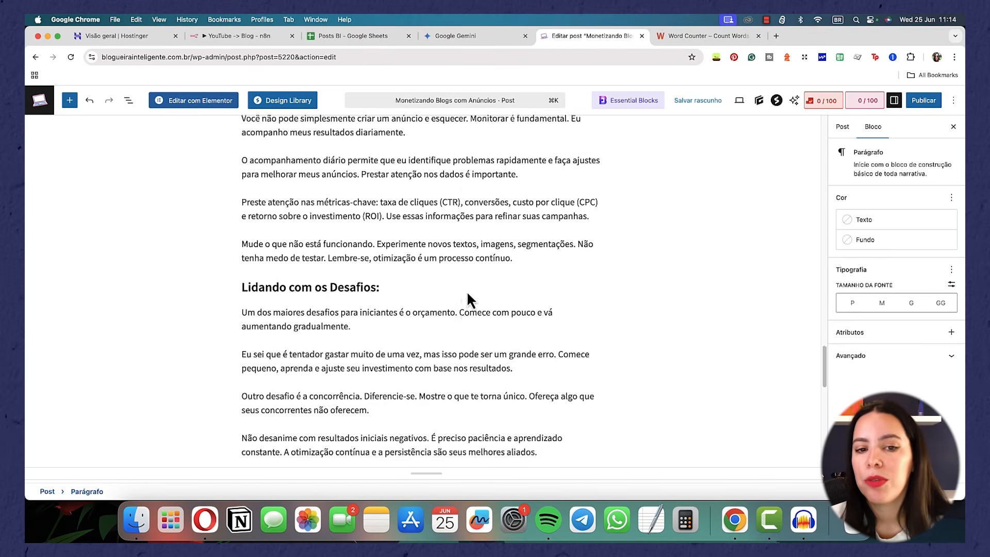
pyautogui.scroll(-8, 468, 298)
pyautogui.scroll(15, 466, 290)
pyautogui.scroll(20, 466, 291)
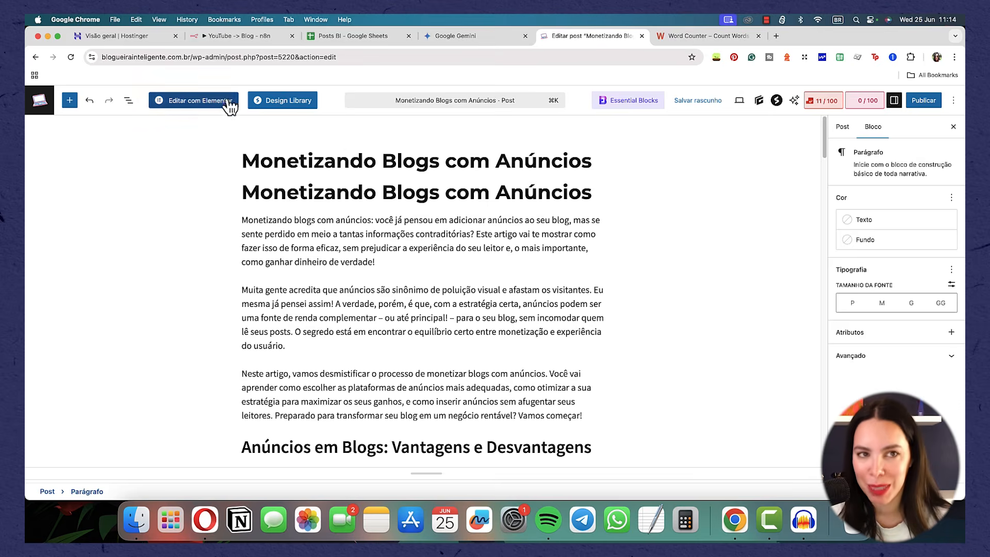
# Switch back to the YouTube → Blog workflow in n8n and look over its executed nodes
pyautogui.click(242, 36)
pyautogui.scroll(-5, 863, 371)
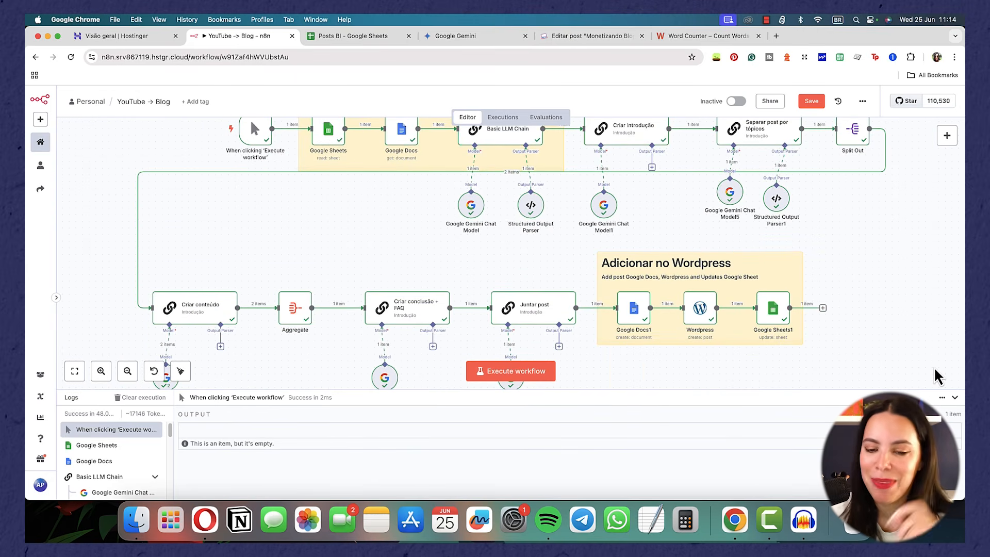
pyautogui.scroll(-1, 938, 376)
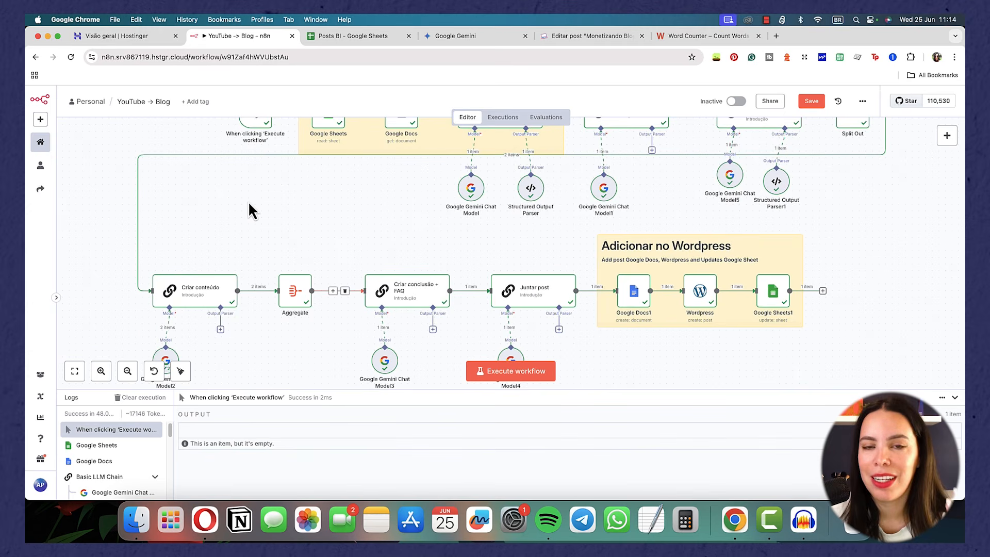